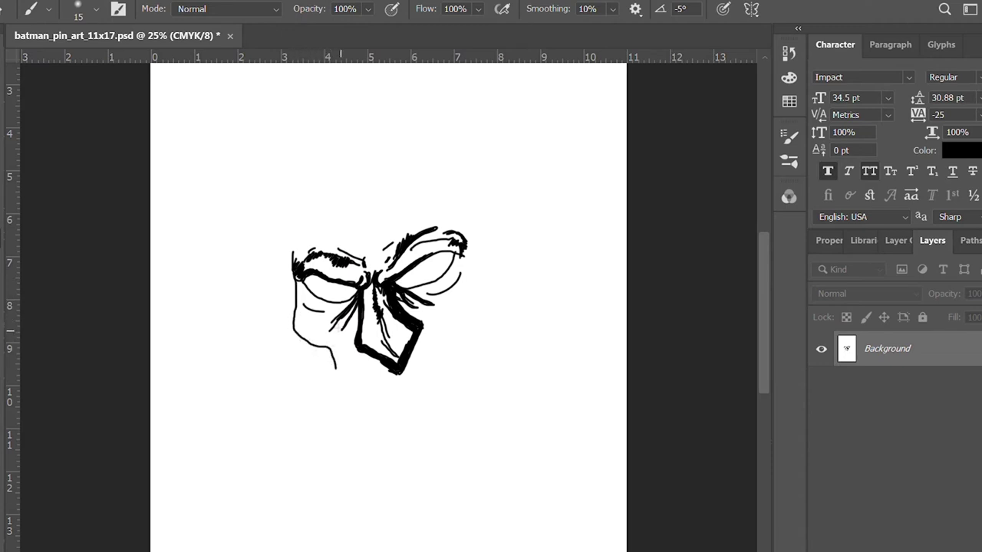
Extend the left edge of Batman's eye mask upward with a black brush stroke
left_click_drag(294, 327, 300, 279)
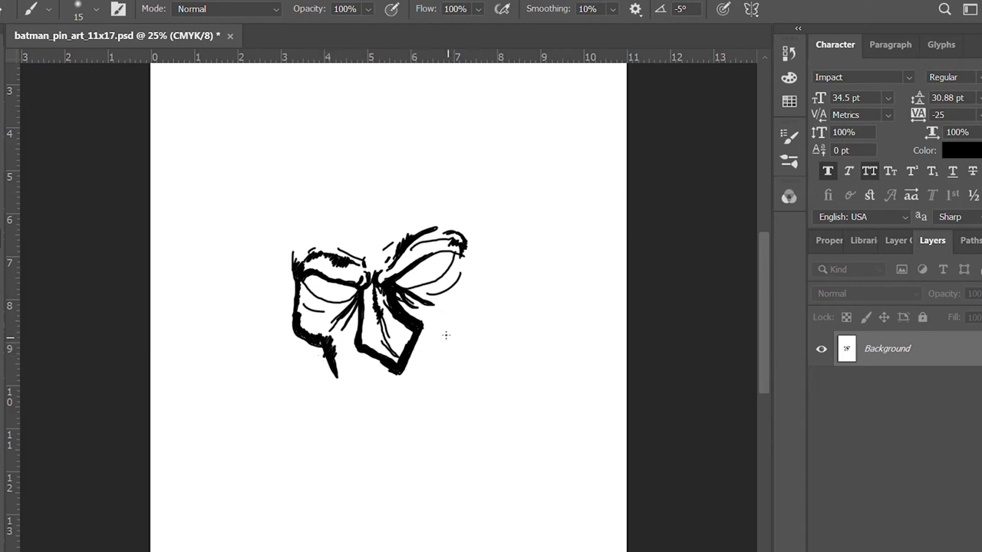
Hatch the right cheek crescent and thicken the eye mask's edges and corners
left_click_drag(481, 303, 476, 250)
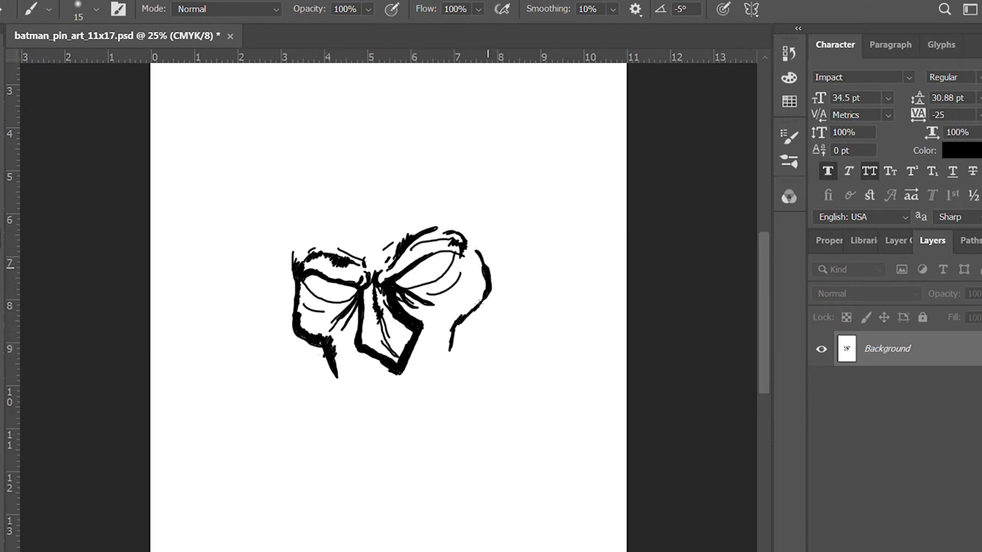
mouse_move(465, 318)
left_mouse_down()
mouse_move(446, 367)
mouse_move(479, 296)
mouse_move(484, 257)
left_mouse_up()
left_click_drag(472, 285, 483, 261)
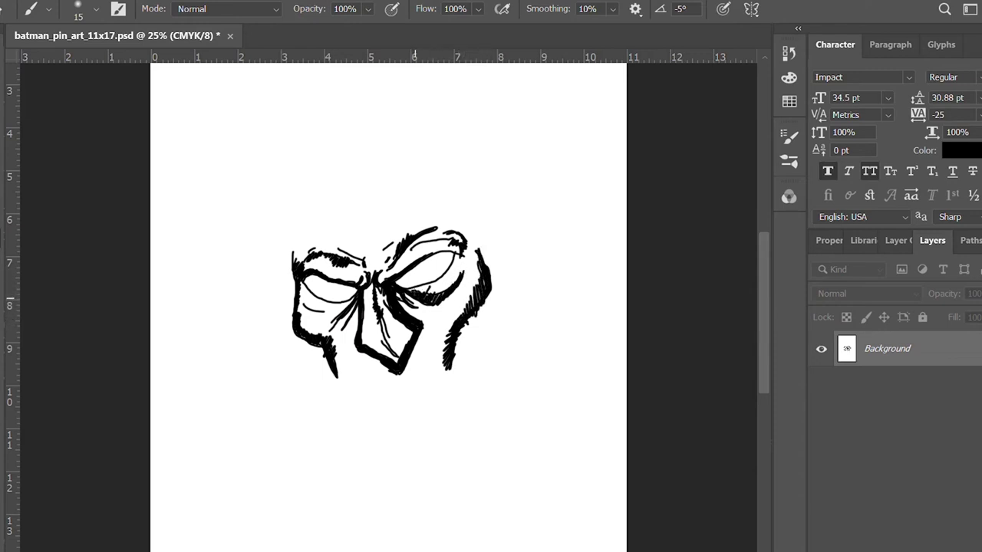
mouse_move(350, 306)
left_mouse_down()
mouse_move(308, 316)
mouse_move(327, 322)
left_mouse_up()
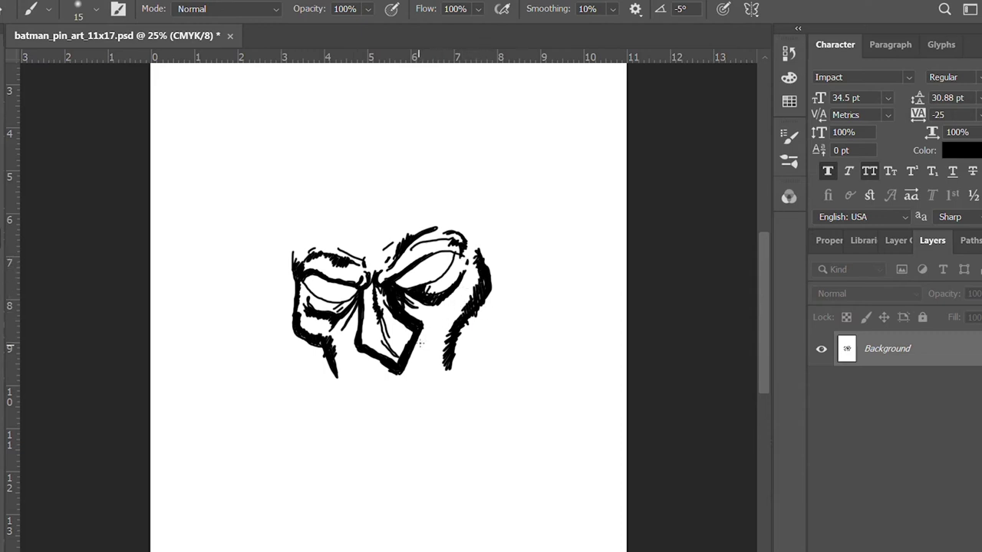
left_click_drag(464, 318, 470, 364)
left_click_drag(330, 346, 351, 369)
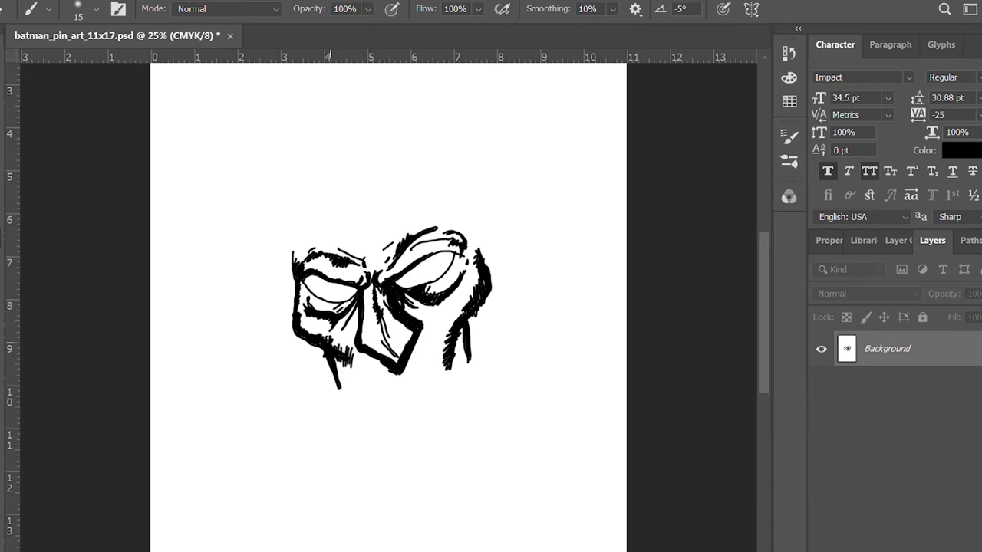
left_click_drag(475, 301, 463, 328)
Undo a stray jaw line and redraw a thin line down the left jaw
left_click_drag(301, 336, 375, 435)
left_click_drag(375, 435, 480, 387)
key("z")
key("ctrl+z")
key("b")
mouse_move(304, 339)
left_mouse_down()
mouse_move(382, 455)
mouse_move(494, 348)
left_mouse_up()
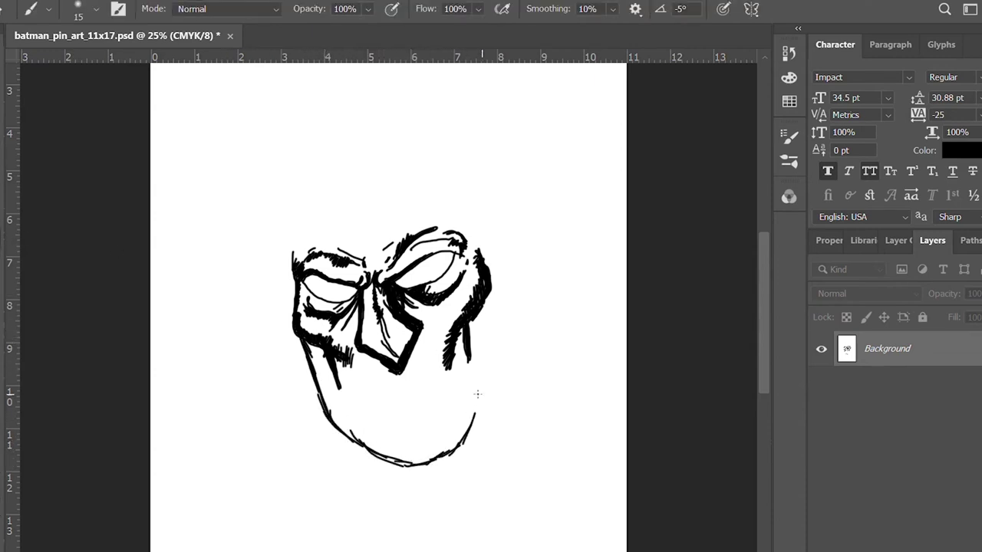
Draw the jaw and chin outline and darken the right cheek with hatching
mouse_move(483, 286)
left_mouse_down()
mouse_move(423, 468)
mouse_move(492, 353)
mouse_move(499, 288)
left_mouse_up()
mouse_move(305, 338)
left_mouse_down()
mouse_move(328, 410)
mouse_move(357, 439)
mouse_move(388, 457)
mouse_move(460, 454)
mouse_move(495, 379)
mouse_move(502, 318)
mouse_move(469, 434)
left_mouse_up()
mouse_move(497, 347)
left_mouse_down()
mouse_move(487, 299)
mouse_move(502, 285)
left_mouse_up()
mouse_move(492, 237)
left_mouse_down()
mouse_move(504, 295)
mouse_move(502, 280)
left_mouse_up()
mouse_move(290, 272)
left_mouse_down()
mouse_move(294, 306)
mouse_move(279, 247)
left_mouse_up()
left_click_drag(501, 262, 494, 319)
Add a line across the lower face and shade the cheeks and around both eyes
left_click_drag(413, 335, 493, 327)
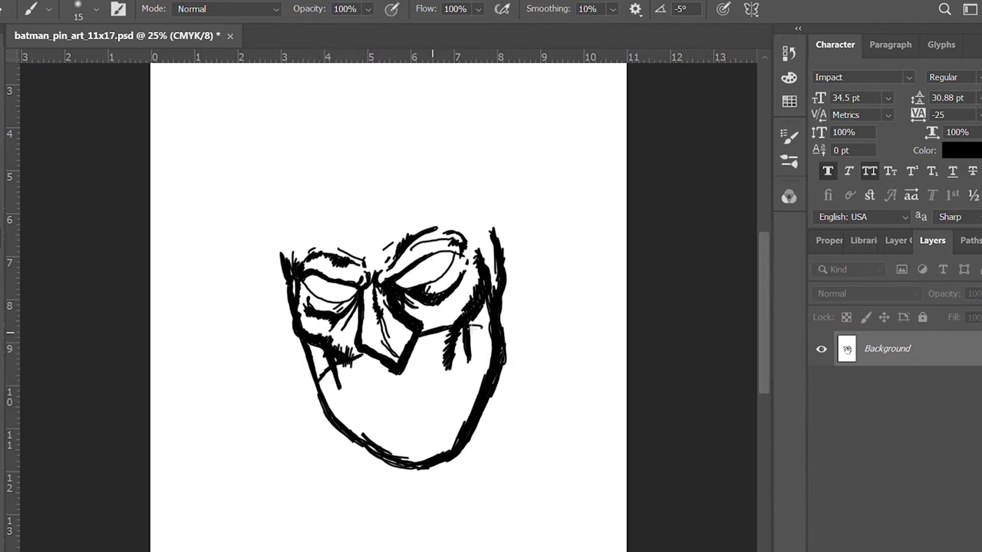
left_click_drag(464, 291, 451, 324)
left_click_drag(470, 276, 464, 307)
mouse_move(477, 252)
left_mouse_down()
mouse_move(465, 285)
mouse_move(499, 282)
left_mouse_up()
left_click_drag(311, 342, 320, 376)
left_click_drag(294, 289, 287, 275)
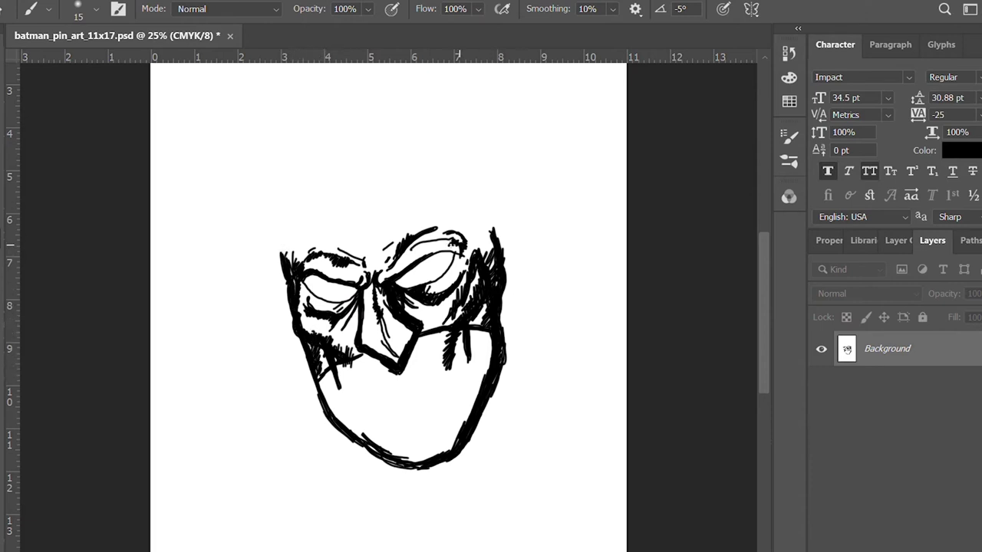
mouse_move(444, 275)
left_mouse_down()
mouse_move(434, 287)
mouse_move(454, 261)
mouse_move(439, 282)
left_mouse_up()
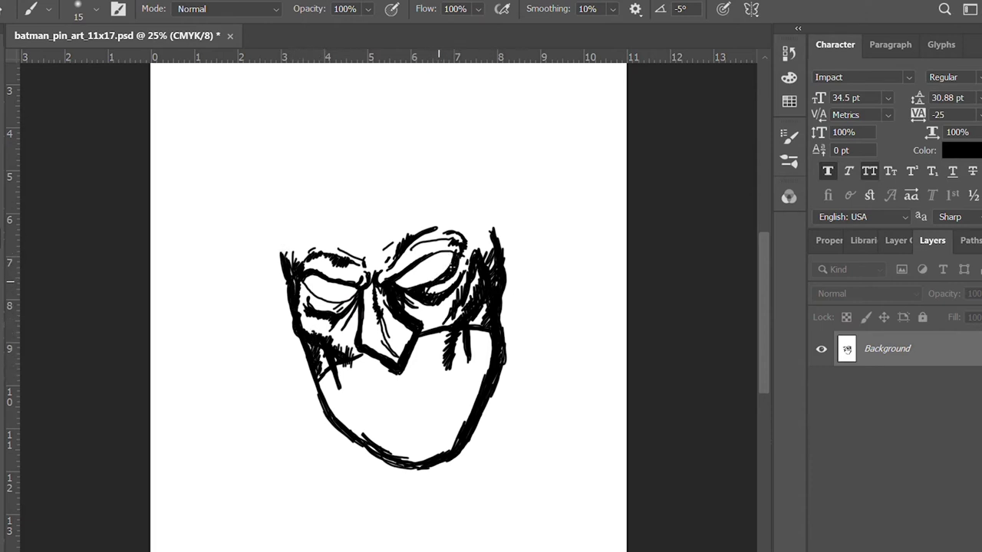
left_click_drag(457, 250, 449, 251)
mouse_move(305, 273)
left_mouse_down()
mouse_move(349, 277)
mouse_move(303, 287)
left_mouse_up()
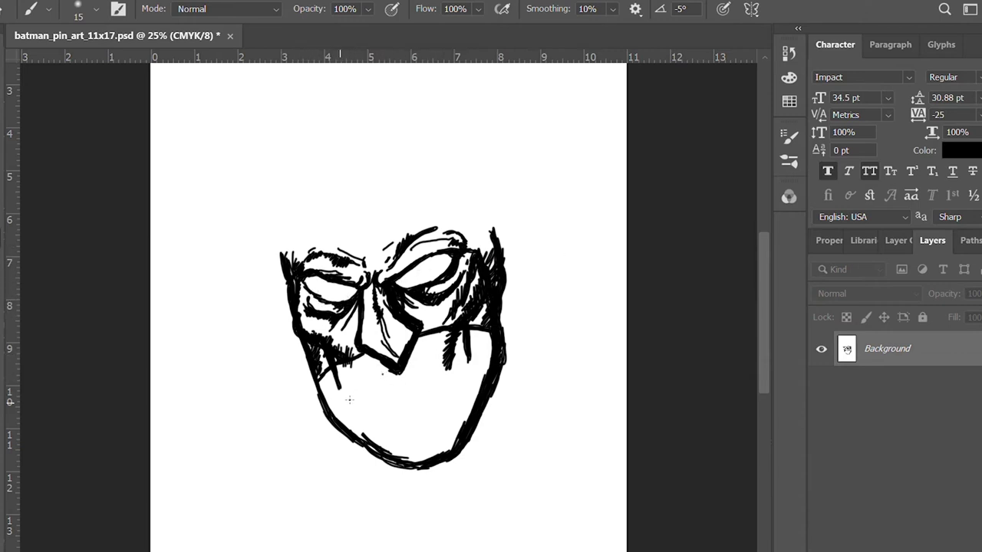
Outline the open snarling mouth and begin marking the teeth
mouse_move(413, 377)
left_mouse_down()
mouse_move(463, 379)
mouse_move(381, 420)
mouse_move(361, 388)
mouse_move(367, 417)
mouse_move(414, 424)
mouse_move(456, 403)
mouse_move(457, 377)
mouse_move(360, 390)
mouse_move(460, 388)
mouse_move(376, 423)
mouse_move(402, 434)
left_mouse_up()
left_click_drag(463, 355, 471, 378)
left_click_drag(355, 395, 353, 426)
mouse_move(452, 256)
left_mouse_down()
mouse_move(439, 276)
mouse_move(458, 275)
left_mouse_up()
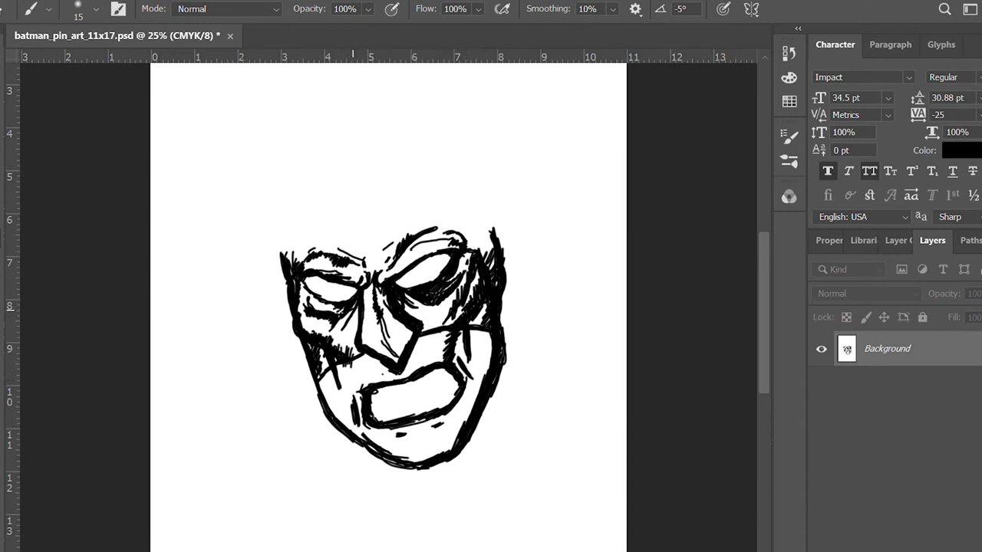
mouse_move(435, 370)
left_mouse_down()
mouse_move(440, 385)
mouse_move(440, 372)
left_mouse_up()
left_click_drag(381, 405, 378, 414)
Save the drawing and fill the mouth with rows of clenched teeth
key("ctrl+s")
left_click_drag(434, 394, 428, 409)
mouse_move(456, 372)
left_mouse_down()
mouse_move(444, 400)
mouse_move(375, 409)
left_mouse_up()
mouse_move(426, 371)
left_mouse_down()
mouse_move(451, 368)
mouse_move(448, 400)
left_mouse_up()
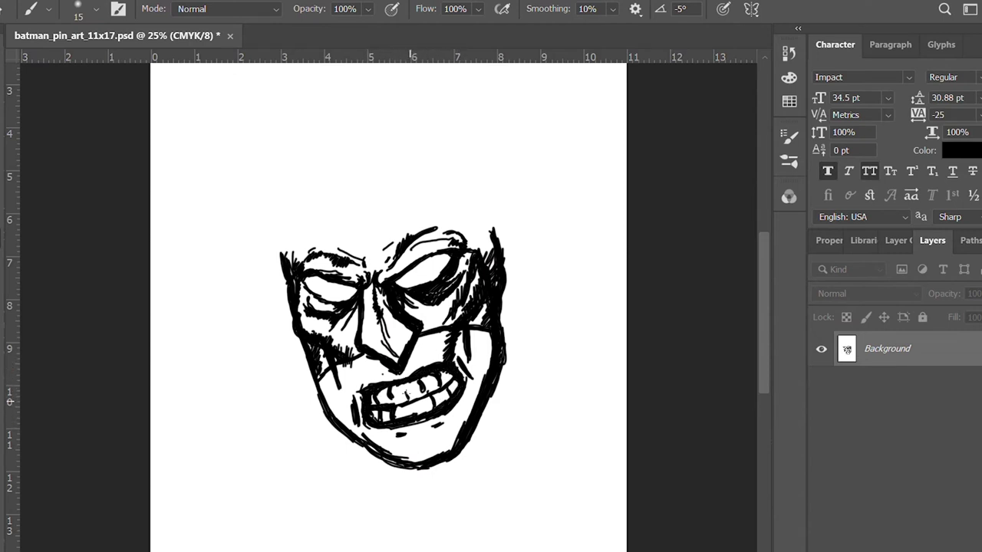
Hatch shading along the chin, jaw, both cheeks and above the upper lip
mouse_move(367, 374)
left_mouse_down()
mouse_move(332, 412)
mouse_move(365, 433)
left_mouse_up()
mouse_move(426, 442)
left_mouse_down()
mouse_move(443, 454)
mouse_move(446, 446)
mouse_move(382, 451)
left_mouse_up()
mouse_move(469, 394)
left_mouse_down()
mouse_move(484, 343)
mouse_move(482, 385)
mouse_move(451, 451)
left_mouse_up()
left_click_drag(383, 463, 342, 440)
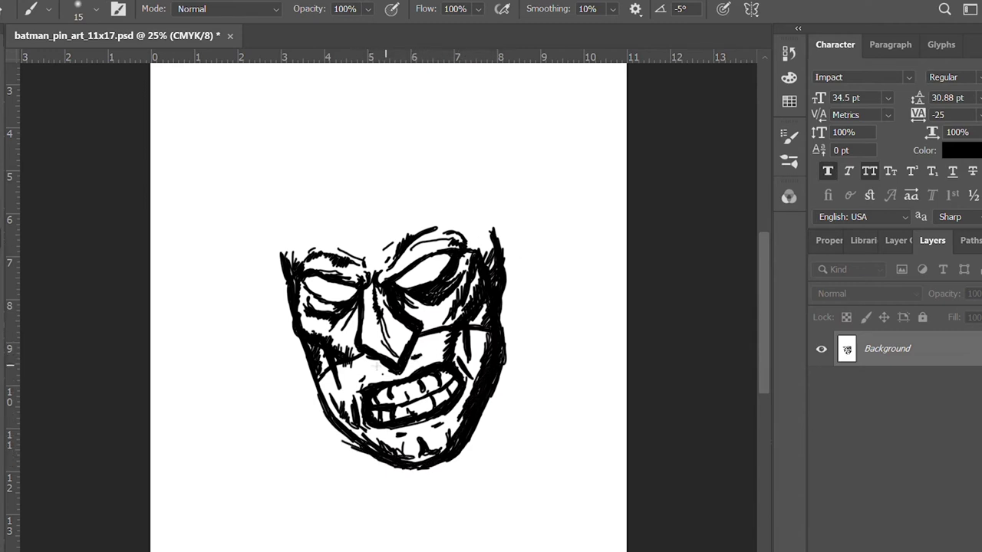
left_click_drag(329, 371, 326, 390)
left_click_drag(445, 326, 483, 333)
left_click_drag(495, 276, 483, 238)
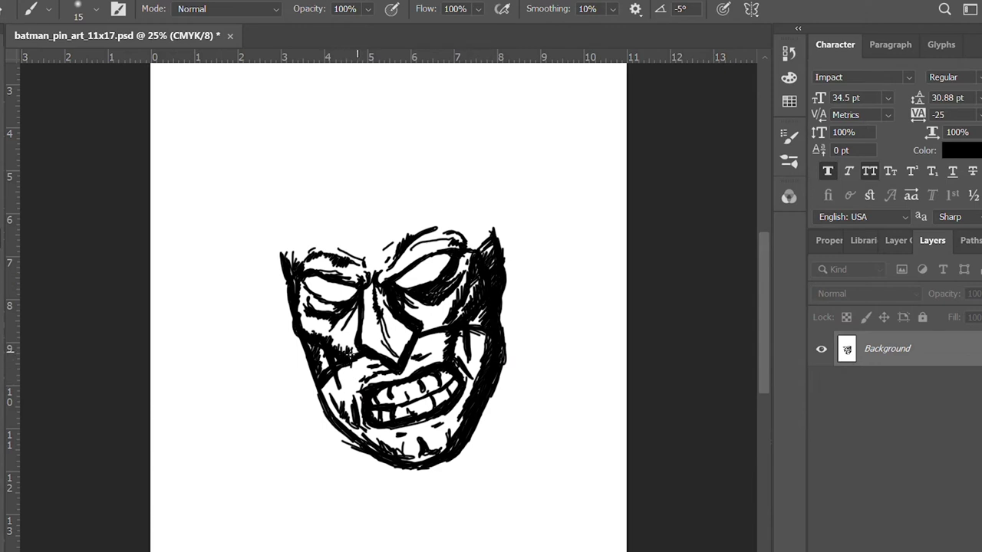
left_click_drag(412, 359, 434, 350)
mouse_move(424, 424)
left_mouse_down()
mouse_move(375, 436)
mouse_move(456, 418)
left_mouse_up()
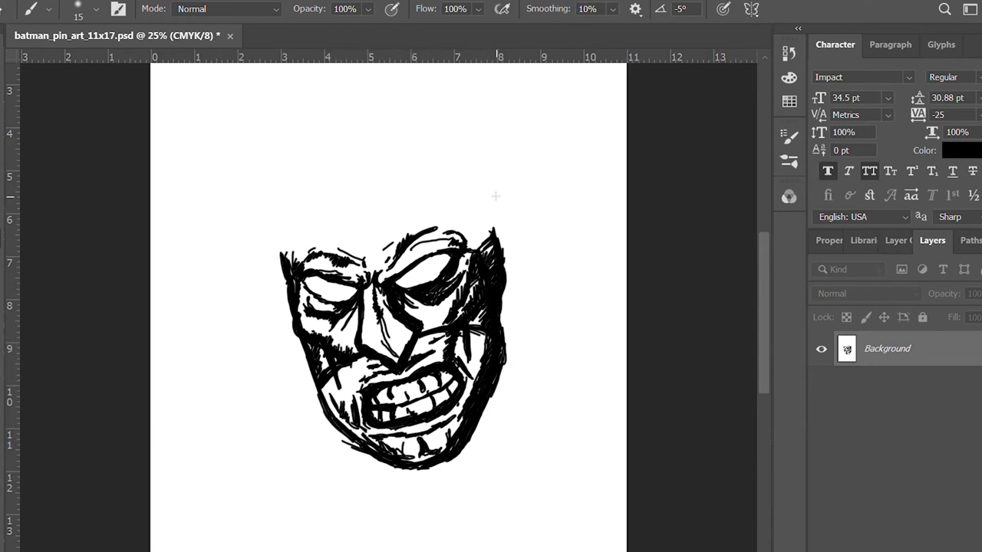
scroll(757, 285, "up", 3)
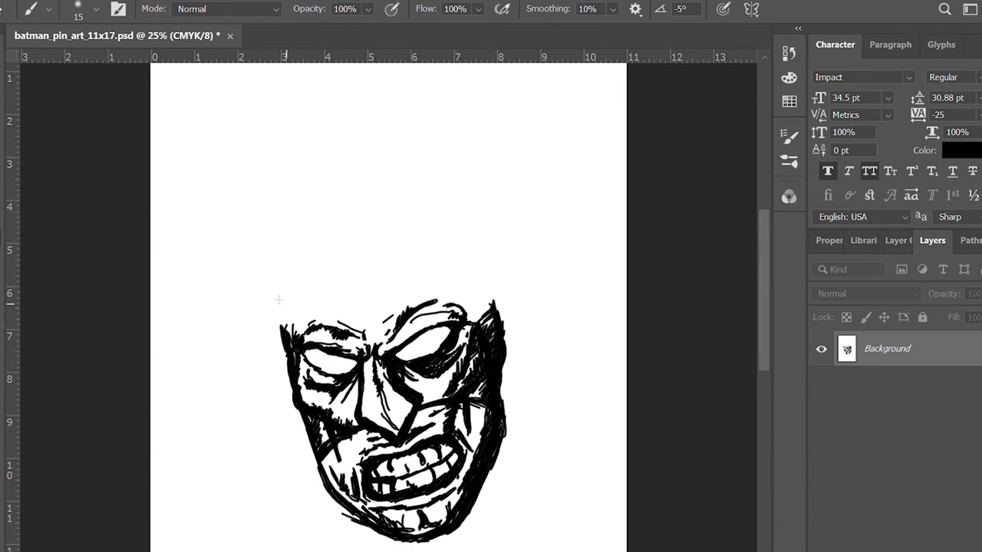
Draw both pointed bat ear outlines and reinforce the left ear's edges and tip
mouse_move(280, 330)
left_mouse_down()
mouse_move(239, 199)
mouse_move(292, 261)
left_mouse_up()
mouse_move(492, 301)
left_mouse_down()
mouse_move(457, 181)
mouse_move(420, 115)
mouse_move(428, 230)
mouse_move(295, 278)
mouse_move(429, 234)
left_mouse_up()
left_click_drag(307, 265, 430, 236)
mouse_move(235, 189)
left_mouse_down()
mouse_move(291, 249)
mouse_move(232, 175)
mouse_move(253, 252)
left_mouse_up()
mouse_move(242, 219)
left_mouse_down()
mouse_move(286, 330)
mouse_move(261, 282)
left_mouse_up()
left_click_drag(233, 187, 249, 253)
left_click_drag(228, 153, 280, 238)
Hatch the brow band between the ears until it is almost solid black
mouse_move(245, 192)
left_mouse_down()
mouse_move(295, 247)
mouse_move(437, 238)
left_mouse_up()
mouse_move(435, 229)
left_mouse_down()
mouse_move(394, 225)
mouse_move(306, 265)
mouse_move(428, 221)
left_mouse_up()
mouse_move(329, 237)
left_mouse_down()
mouse_move(304, 269)
mouse_move(366, 224)
mouse_move(431, 218)
mouse_move(348, 228)
left_mouse_up()
left_click_drag(301, 265, 342, 230)
mouse_move(342, 229)
left_mouse_down()
mouse_move(418, 217)
mouse_move(322, 239)
mouse_move(406, 211)
mouse_move(423, 165)
mouse_move(408, 97)
mouse_move(490, 269)
mouse_move(517, 394)
left_mouse_up()
Add forehead contour lines, undo a bad stroke over the right eye, and redraw the brow
left_click_drag(305, 279, 317, 325)
left_click_drag(397, 262, 405, 302)
mouse_move(439, 250)
left_mouse_down()
mouse_move(448, 294)
mouse_move(449, 253)
left_mouse_up()
mouse_move(437, 349)
left_mouse_down()
mouse_move(421, 327)
mouse_move(468, 330)
left_mouse_up()
key("ctrl+z")
key("ctrl+z")
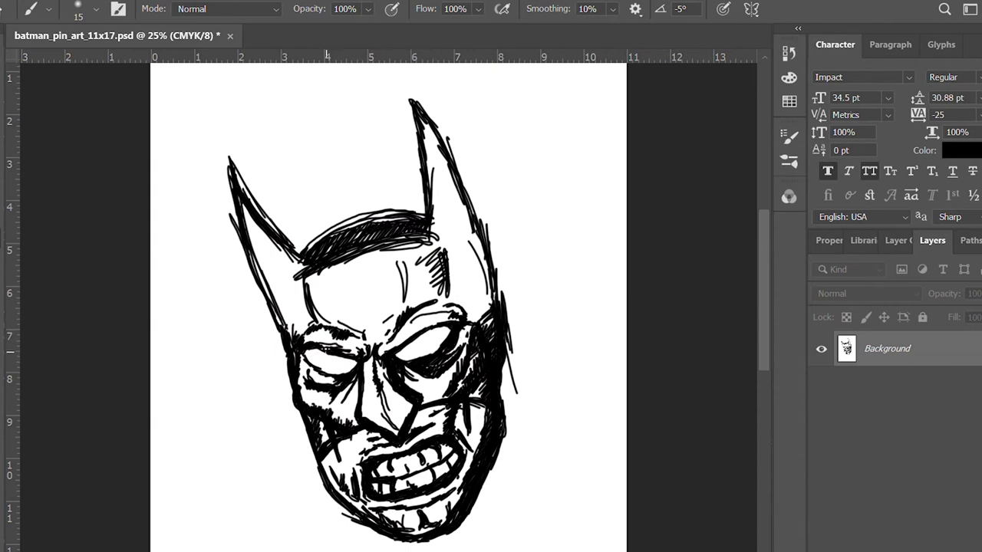
left_click_drag(406, 320, 453, 322)
Thicken and extend the right ear tip, then re-stroke the left ear taller with inner hatching
mouse_move(411, 104)
left_mouse_down()
mouse_move(452, 142)
mouse_move(469, 183)
left_mouse_up()
left_click_drag(445, 125, 499, 294)
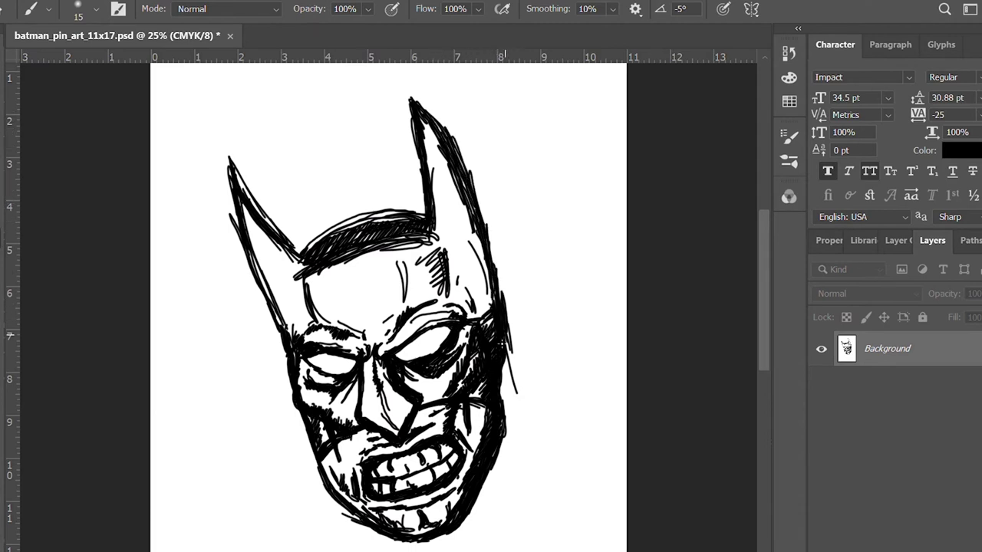
mouse_move(417, 146)
left_mouse_down()
mouse_move(404, 87)
mouse_move(426, 211)
mouse_move(445, 230)
mouse_move(361, 230)
mouse_move(372, 218)
left_mouse_up()
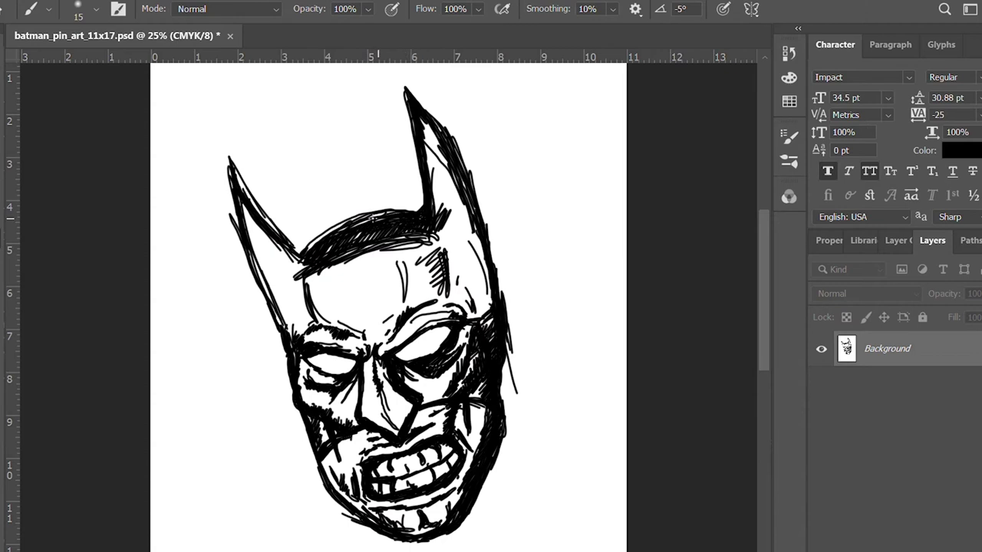
left_click_drag(277, 238, 310, 243)
mouse_move(274, 311)
left_mouse_down()
mouse_move(244, 267)
mouse_move(233, 215)
left_mouse_up()
left_click_drag(233, 179, 228, 134)
mouse_move(267, 216)
left_mouse_down()
mouse_move(229, 164)
mouse_move(277, 224)
left_mouse_up()
left_click_drag(238, 172, 279, 233)
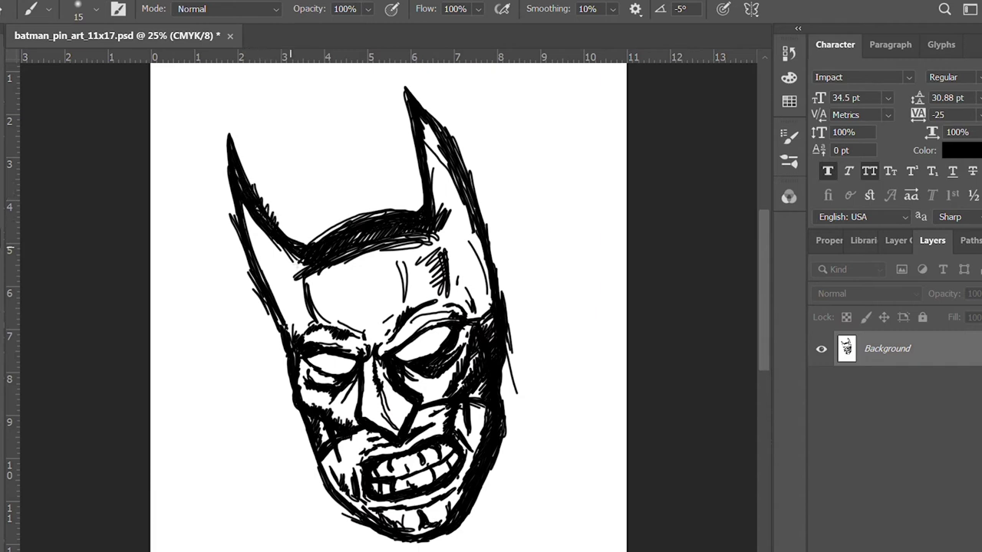
left_click_drag(299, 270, 278, 249)
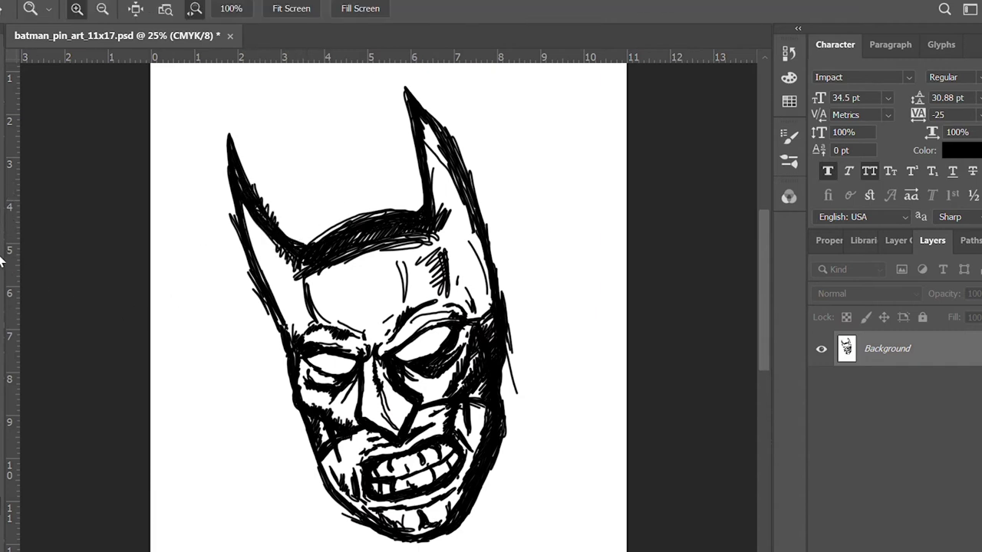
left_click_drag(228, 125, 267, 212)
mouse_move(265, 303)
left_mouse_down()
mouse_move(290, 383)
mouse_move(237, 230)
mouse_move(230, 166)
left_mouse_up()
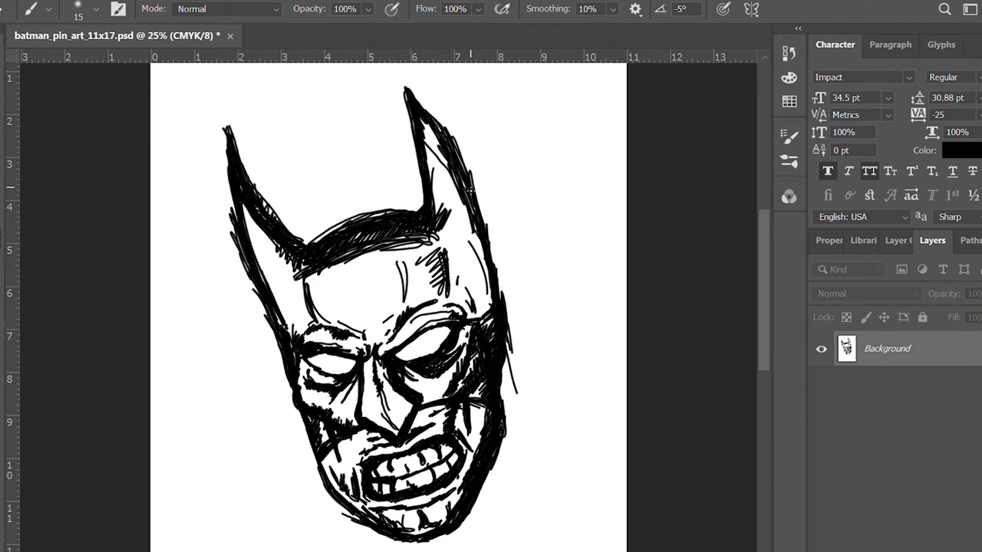
Thicken and shade the right ear's outer contour and the right cheek and jaw
left_click_drag(470, 188, 502, 328)
left_click_drag(504, 385, 507, 454)
mouse_move(507, 412)
left_mouse_down()
mouse_move(484, 262)
mouse_move(425, 138)
left_mouse_up()
left_click_drag(452, 173, 424, 119)
left_click_drag(495, 264, 484, 229)
Darken the left ear, brow band and ear contours, and add small marks along the left jaw
mouse_move(234, 221)
left_mouse_down()
mouse_move(222, 132)
mouse_move(230, 184)
left_mouse_up()
left_click_drag(257, 242, 275, 274)
mouse_move(346, 230)
left_mouse_down()
mouse_move(316, 242)
mouse_move(274, 220)
left_mouse_up()
left_click_drag(220, 150, 224, 167)
left_click_drag(305, 230, 265, 204)
left_click_drag(427, 184, 414, 90)
mouse_move(418, 111)
left_mouse_down()
mouse_move(411, 79)
mouse_move(441, 130)
mouse_move(500, 294)
left_mouse_up()
left_click_drag(344, 450, 362, 506)
key("e")
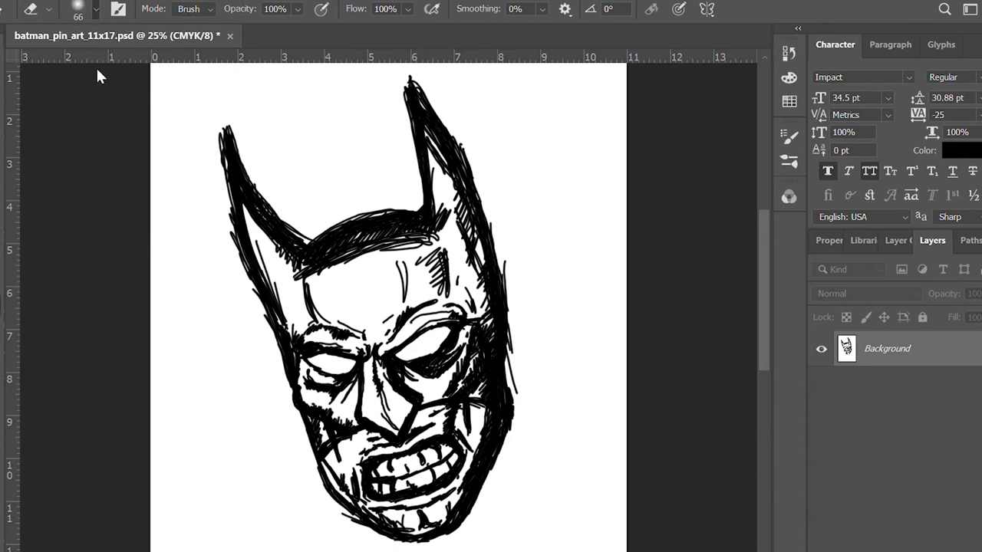
Erase stray marks along both ear edges, the right cowl and jaw edge, teeth and lips
left_click_drag(458, 135, 457, 133)
left_click_drag(511, 236, 513, 384)
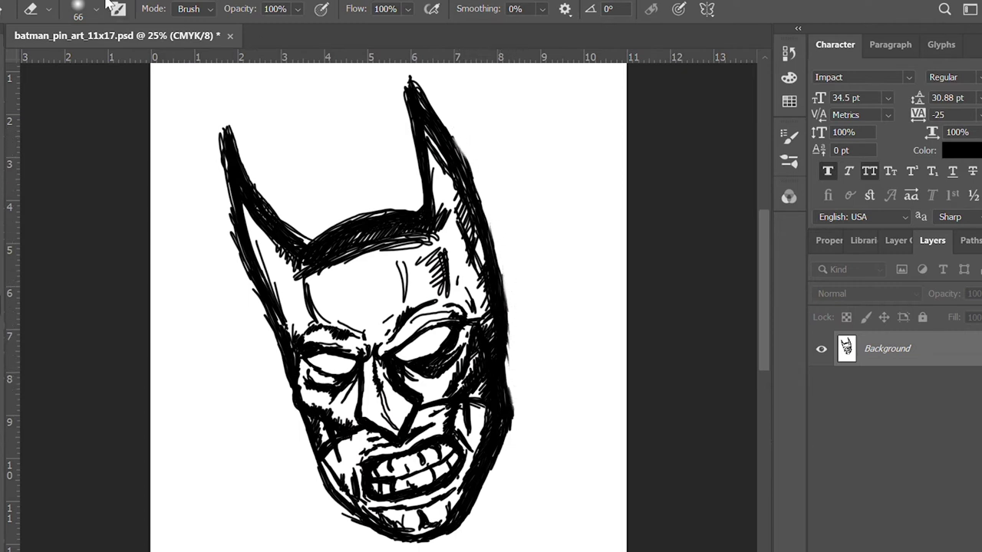
left_click_drag(411, 73, 471, 167)
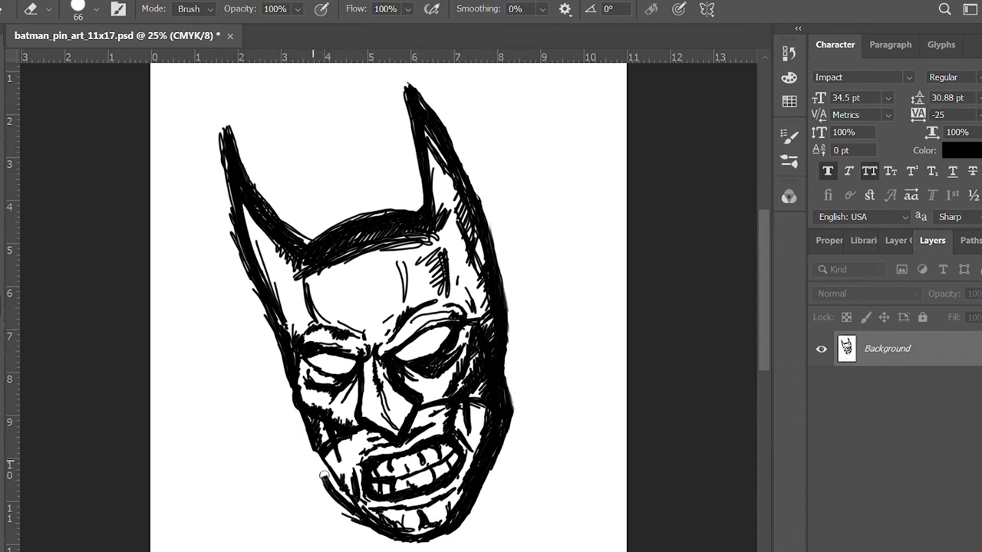
left_click_drag(326, 483, 361, 522)
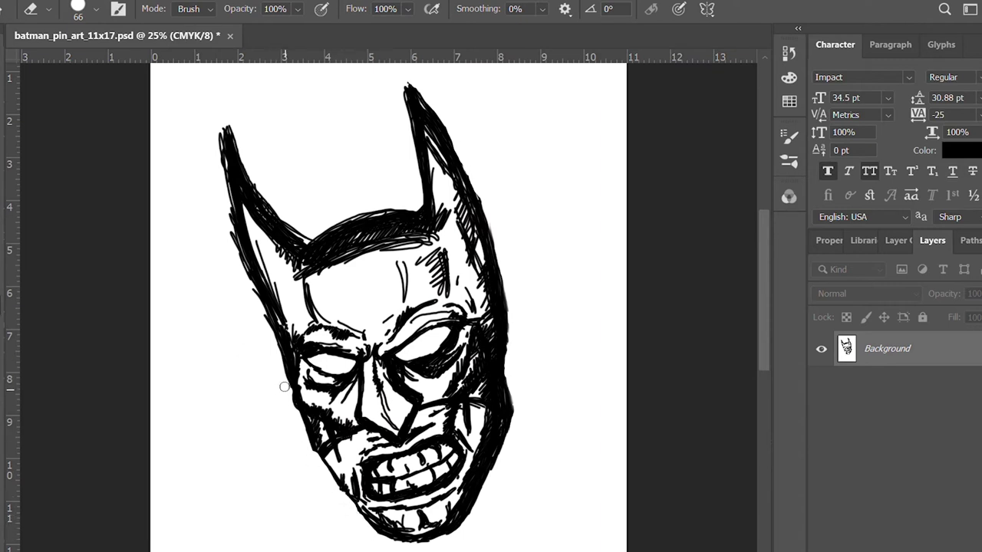
left_click_drag(211, 131, 243, 269)
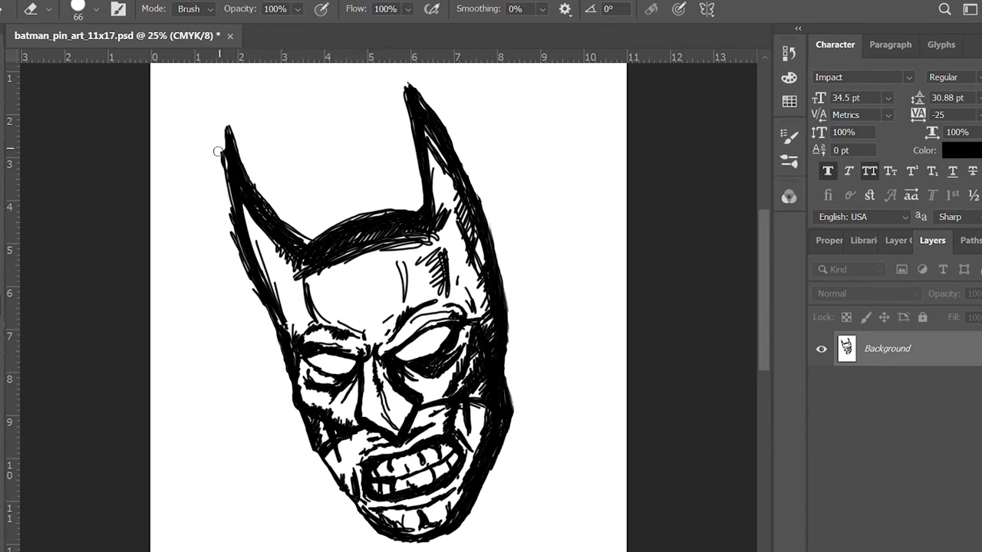
left_click_drag(220, 120, 234, 230)
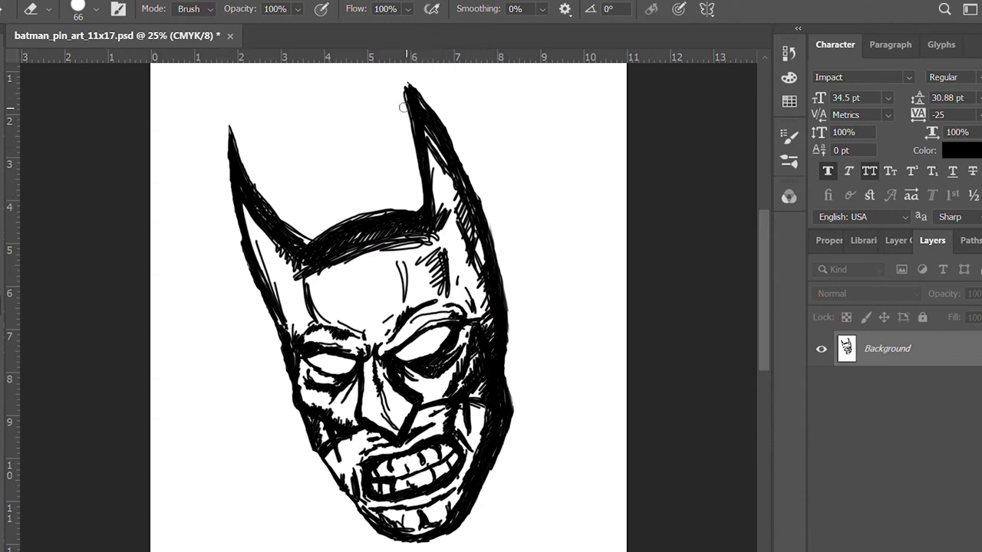
left_click_drag(405, 81, 493, 219)
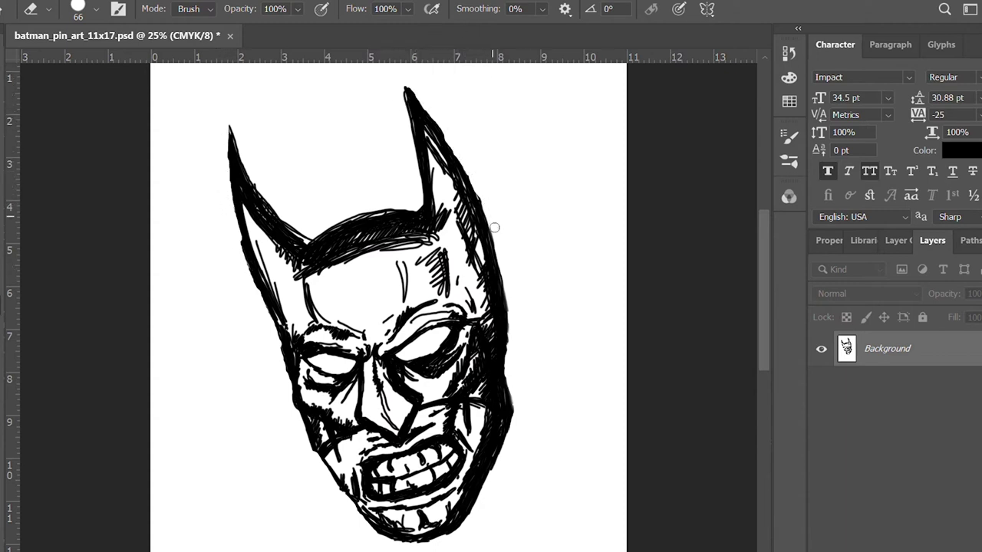
left_click_drag(511, 323, 514, 429)
mouse_move(362, 491)
left_mouse_down()
mouse_move(436, 489)
mouse_move(463, 469)
mouse_move(478, 411)
left_mouse_up()
mouse_move(354, 468)
left_mouse_down()
mouse_move(370, 437)
mouse_move(412, 414)
mouse_move(423, 437)
mouse_move(366, 453)
mouse_move(430, 426)
mouse_move(387, 444)
mouse_move(409, 434)
left_mouse_up()
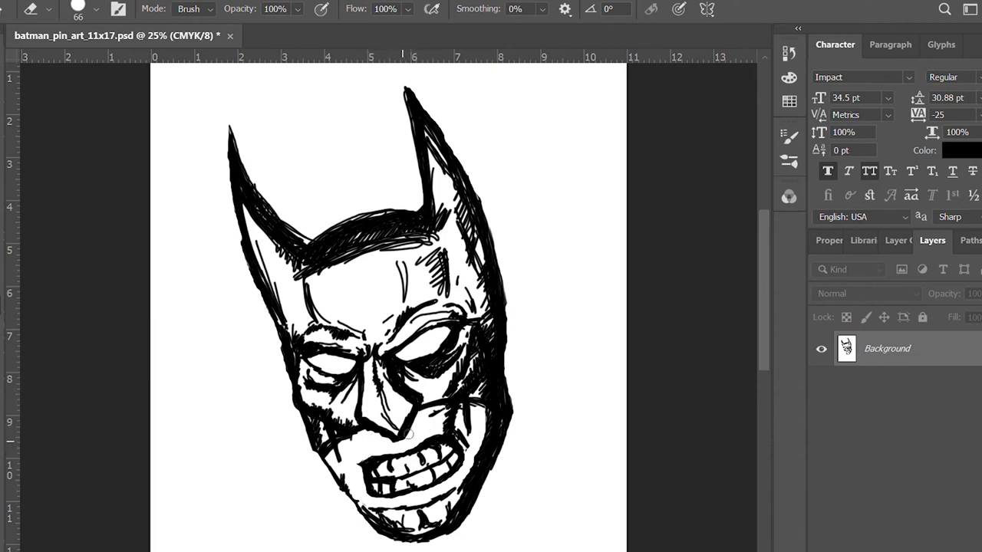
With a size-15 brush, hatch the mouth edge, upper lip, brow, left temple and right cheek
key("b")
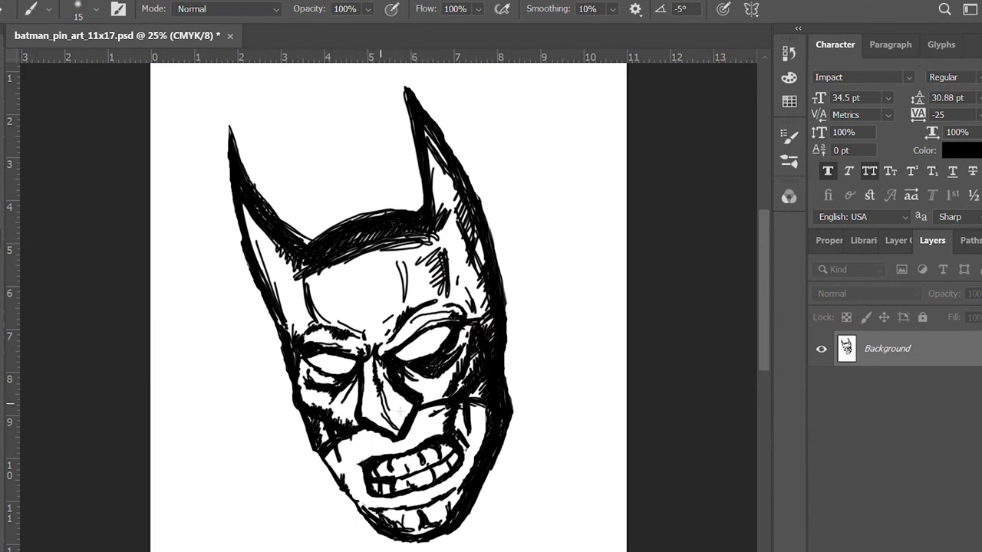
left_click_drag(355, 464, 358, 487)
left_click_drag(382, 430, 362, 435)
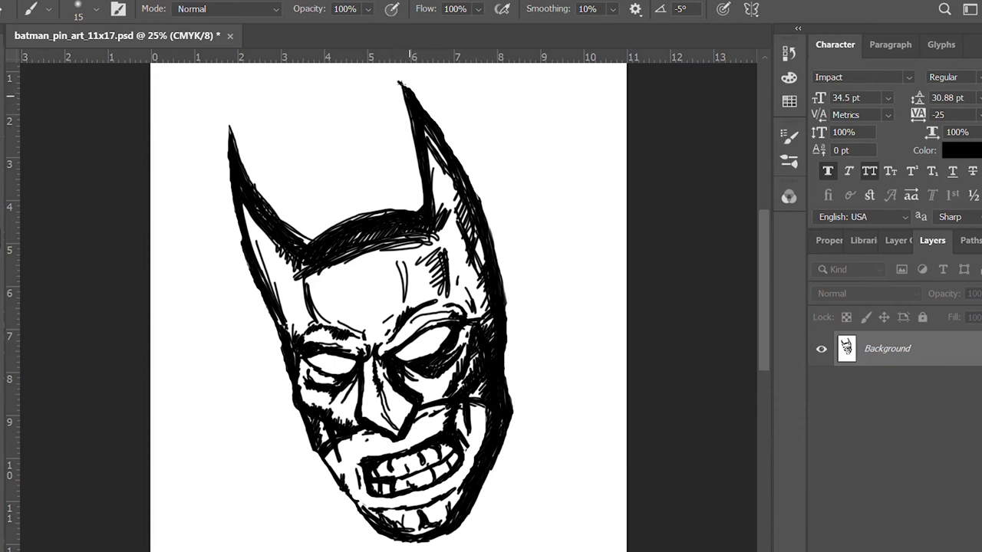
mouse_move(306, 249)
left_mouse_down()
mouse_move(308, 237)
mouse_move(380, 217)
left_mouse_up()
left_click_drag(299, 284, 326, 325)
left_click_drag(440, 283, 490, 330)
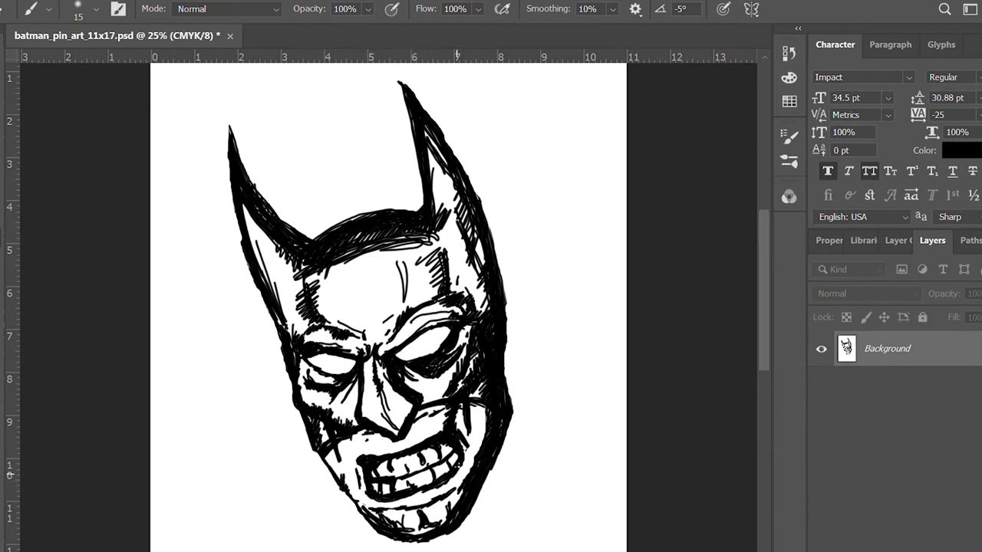
Save the drawing, then erase stray marks on the teeth and the right ear and cheek edge
key("ctrl+s")
key("e")
left_click_drag(403, 468, 384, 486)
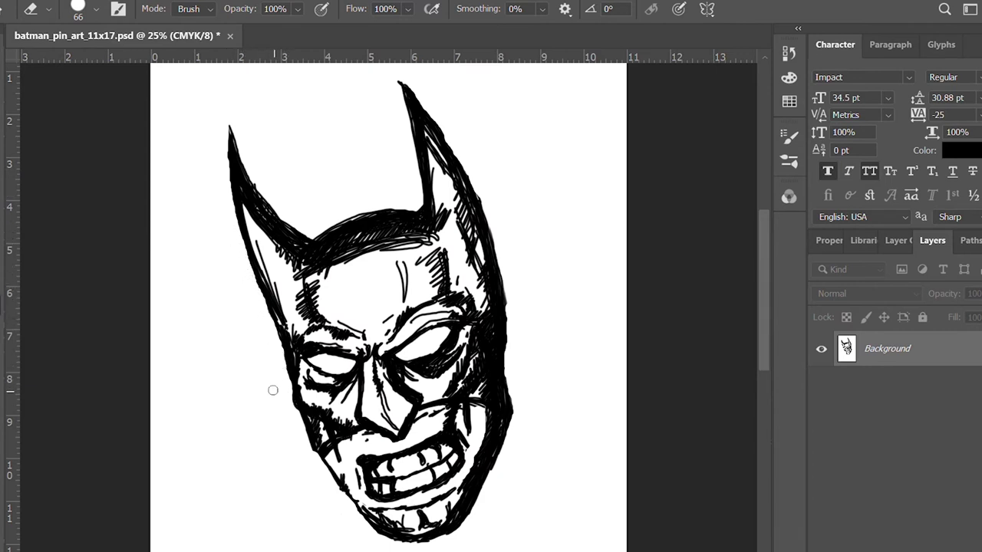
mouse_move(480, 187)
left_mouse_down()
mouse_move(509, 269)
mouse_move(516, 402)
left_mouse_up()
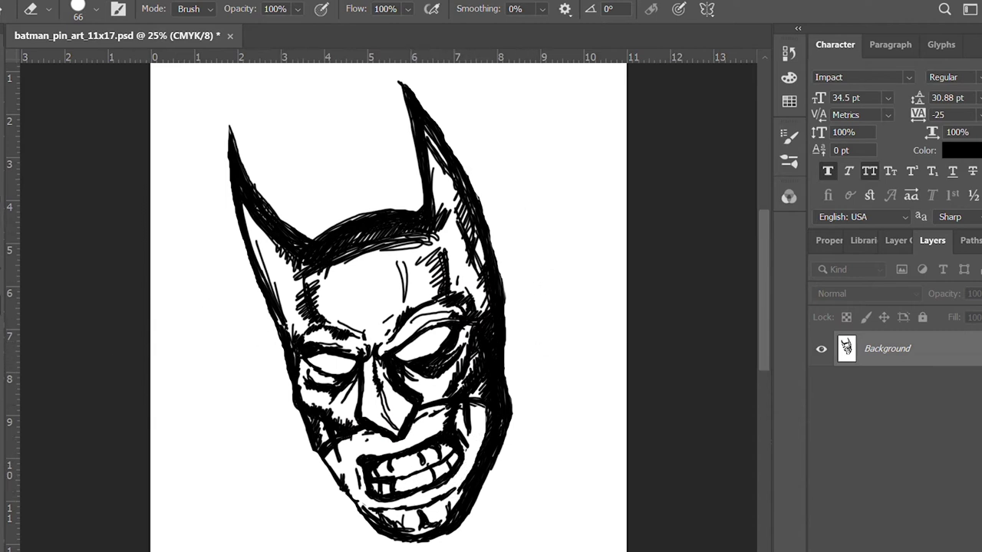
Add a new empty layer and hatch above both eyes on it
key("b")
key("ctrl+shift+alt+n")
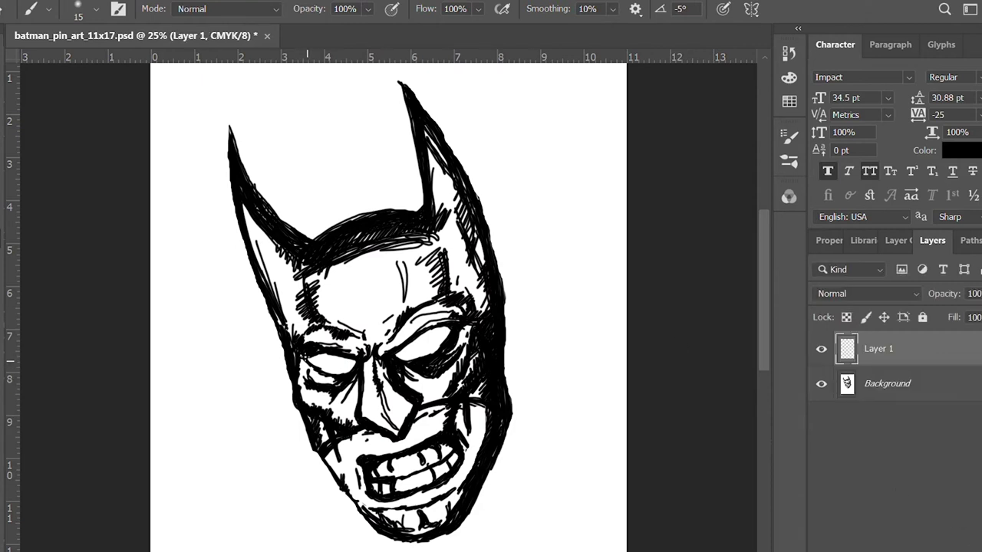
left_click_drag(309, 360, 312, 358)
mouse_move(395, 353)
left_mouse_down()
mouse_move(406, 359)
mouse_move(450, 332)
left_mouse_up()
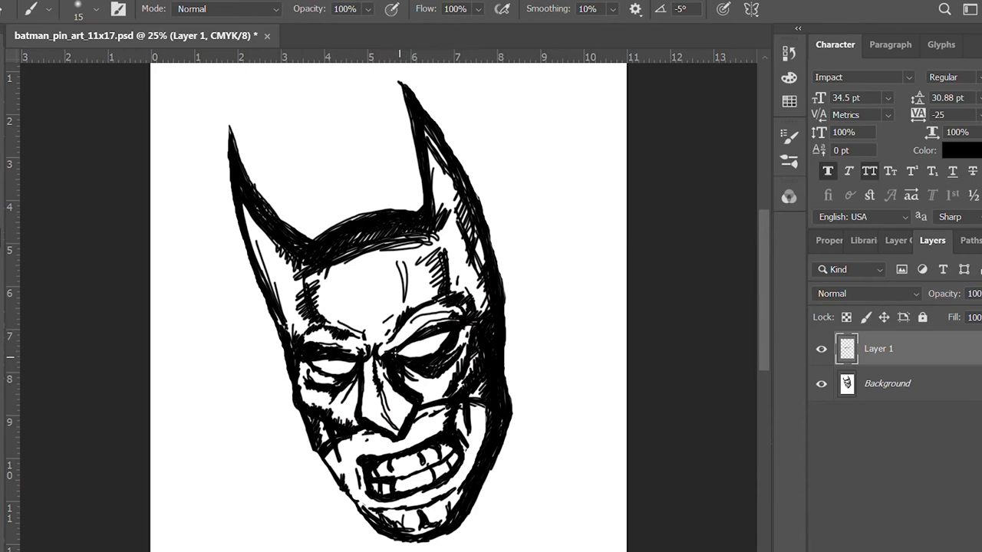
Draw long strokes down the cowl's right side and a short left-jaw hatch, then target the Background layer
mouse_move(497, 322)
left_mouse_down()
mouse_move(532, 416)
mouse_move(541, 408)
left_mouse_up()
left_click_drag(506, 343, 563, 442)
left_click_drag(520, 386, 528, 405)
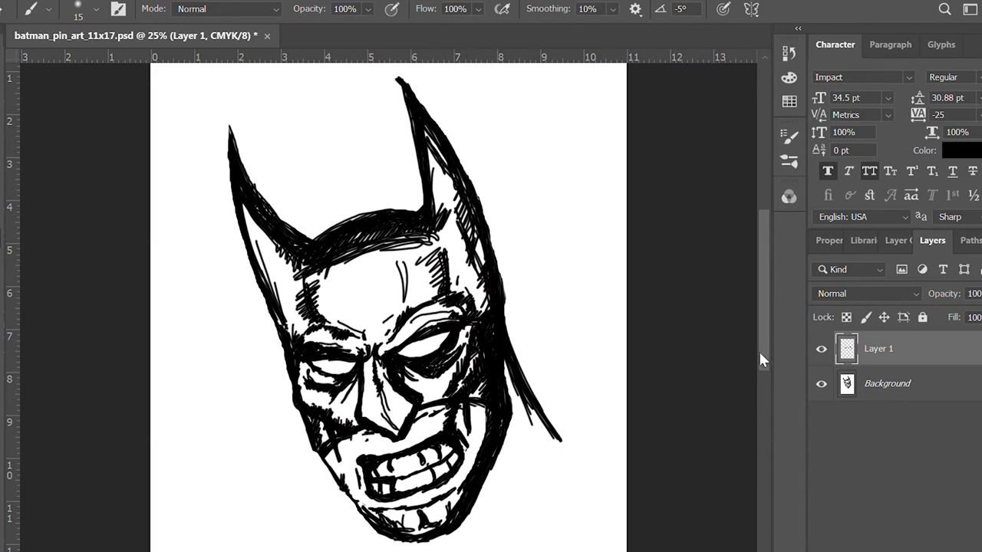
left_click_drag(329, 451, 345, 495)
key("e")
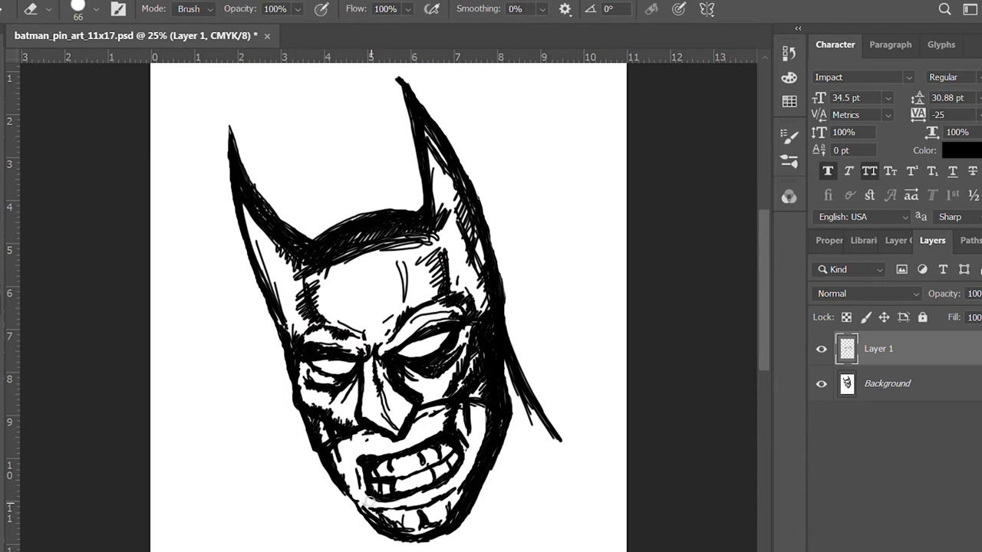
key("alt+bracketleft")
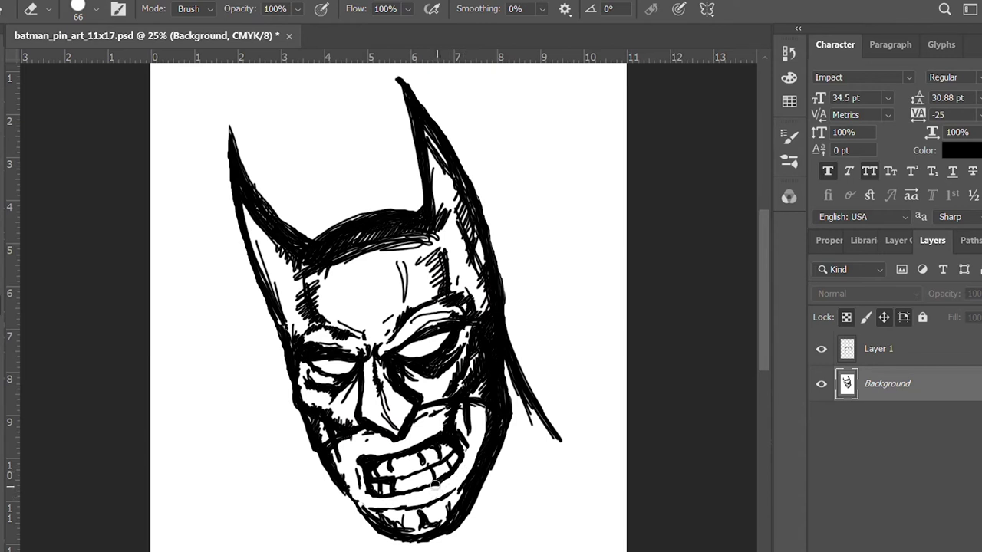
Erase the upper-lip hatching, then hatch the lower-left jaw and below the chin on Layer 1
left_click_drag(355, 463, 441, 426)
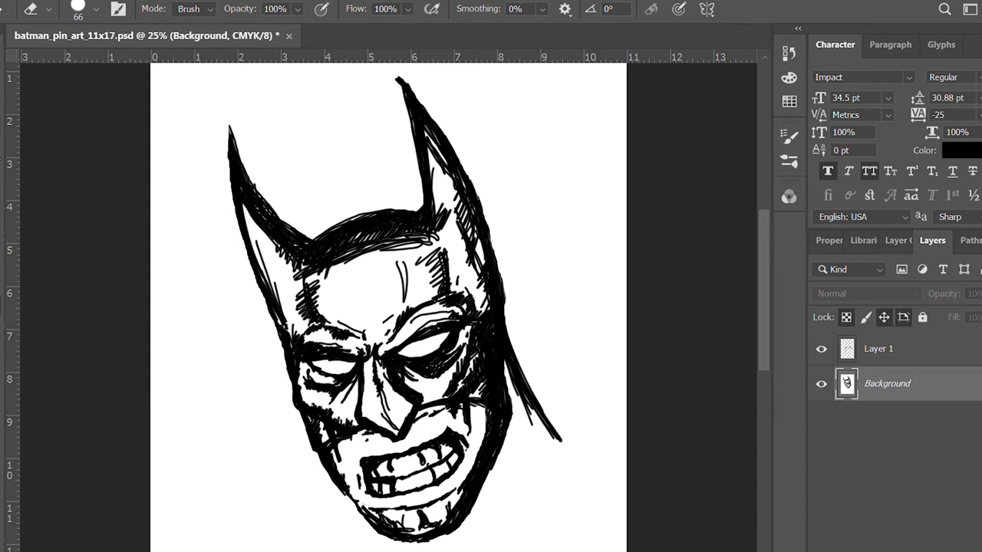
key("b")
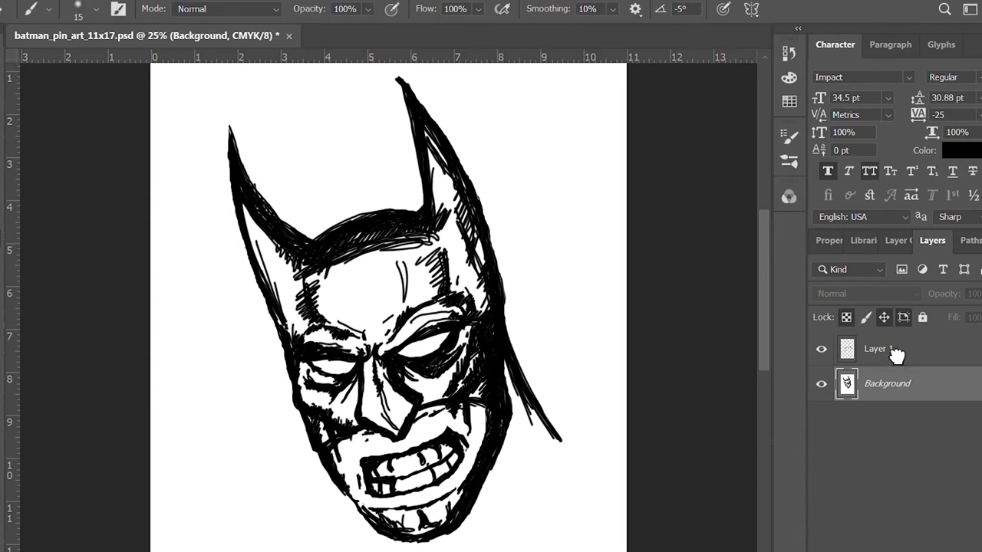
left_click(890, 350)
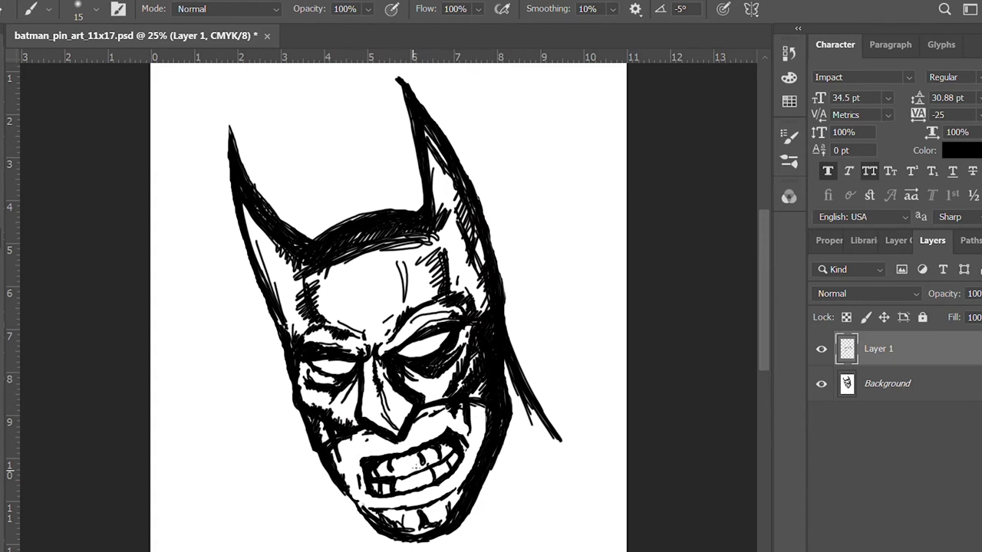
mouse_move(336, 456)
left_mouse_down()
mouse_move(365, 512)
mouse_move(387, 530)
mouse_move(421, 529)
mouse_move(458, 508)
left_mouse_up()
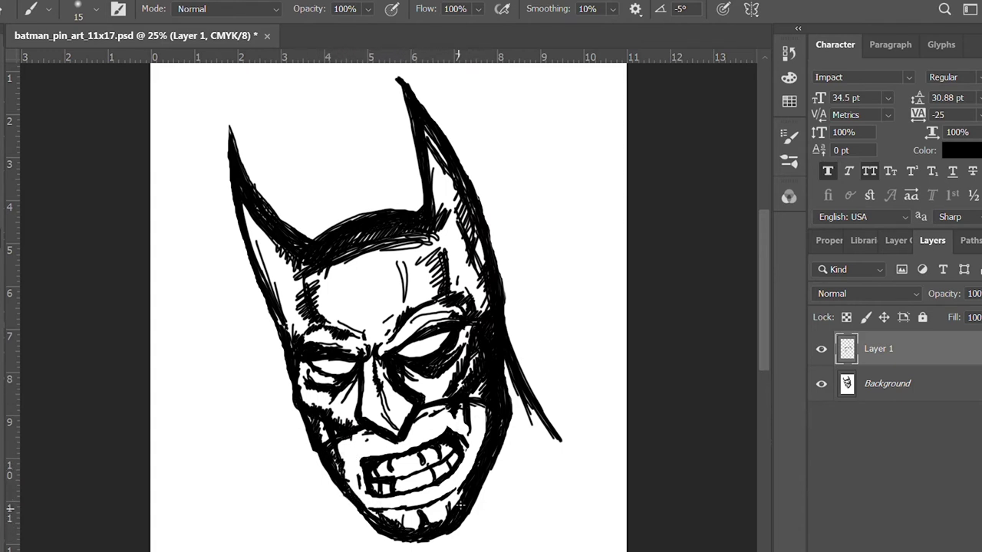
scroll(755, 292, "down", 3)
scroll(732, 337, "down", 1)
left_click_drag(350, 365, 365, 414)
Add long and diagonal hatching strokes along the right jaw
left_click_drag(500, 307, 487, 407)
left_click_drag(536, 270, 519, 382)
mouse_move(532, 323)
left_mouse_down()
mouse_move(506, 411)
mouse_move(529, 278)
mouse_move(508, 253)
left_mouse_up()
left_click_drag(516, 337, 500, 282)
mouse_move(449, 392)
left_mouse_down()
mouse_move(435, 417)
mouse_move(471, 433)
mouse_move(493, 331)
left_mouse_up()
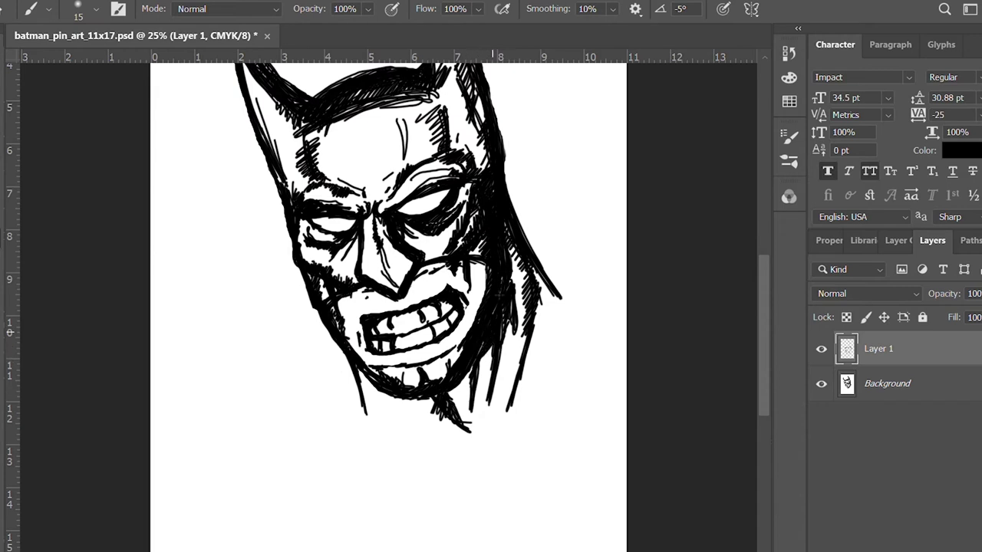
Hatch beneath the chin and add strokes across the forehead
mouse_move(407, 405)
left_mouse_down()
mouse_move(420, 431)
mouse_move(371, 396)
left_mouse_up()
left_click_drag(370, 389, 394, 425)
left_click_drag(392, 399, 401, 431)
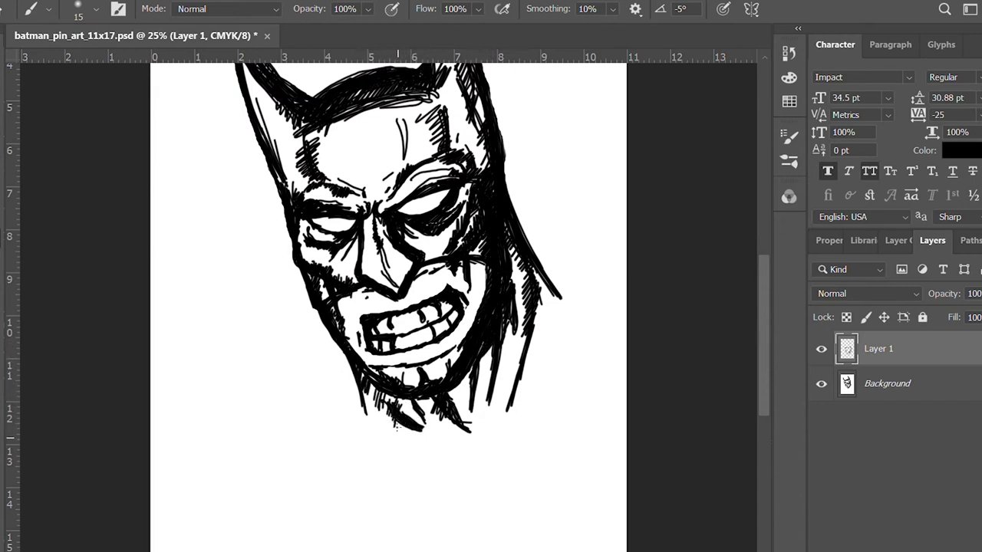
left_click_drag(411, 123, 398, 170)
scroll(488, 269, "up", 3)
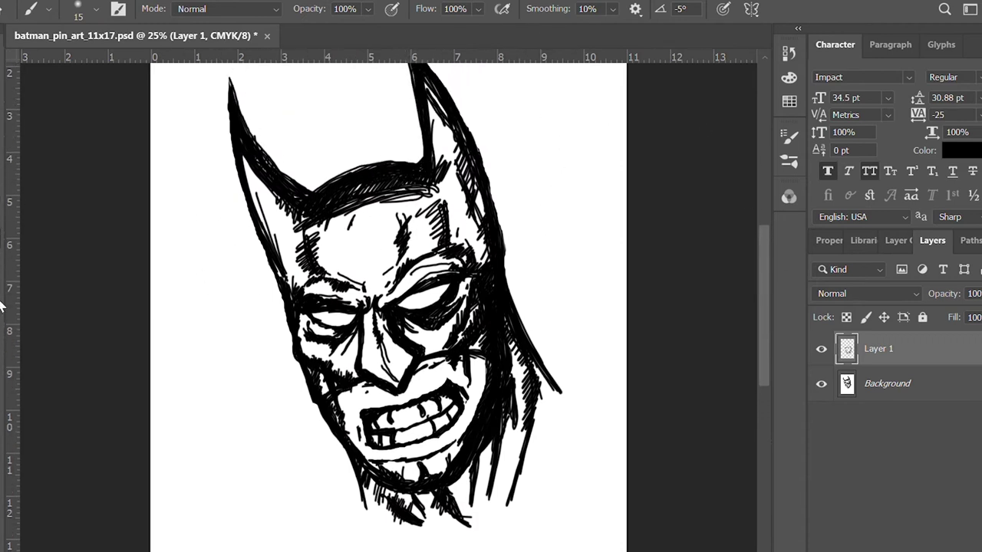
Select the Background layer with the Eraser and duplicate it
key("e")
left_click(905, 403)
key("ctrl+j")
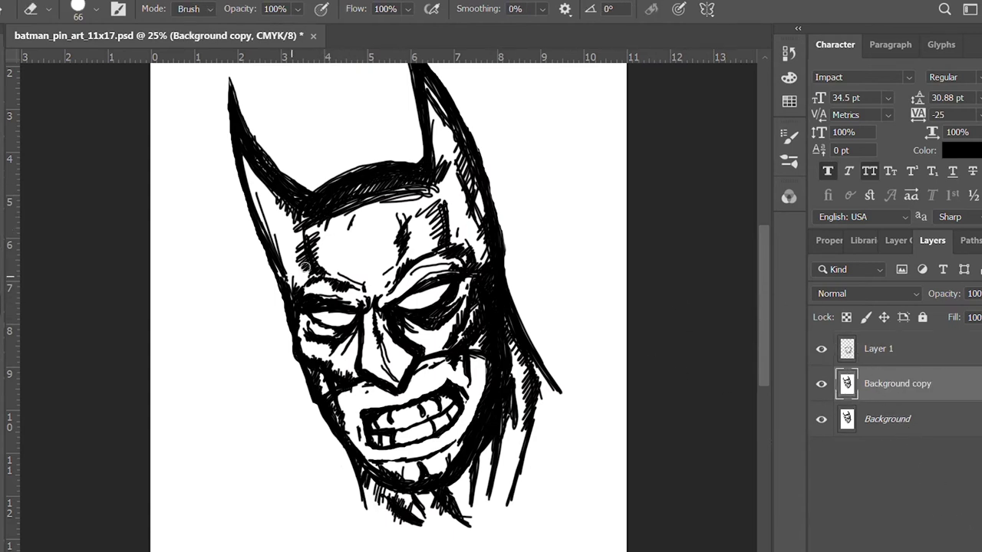
Add a new Layer 2 beneath Background copy and make the copy active
key("ctrl+shift+alt+n")
left_click_drag(957, 384, 950, 416)
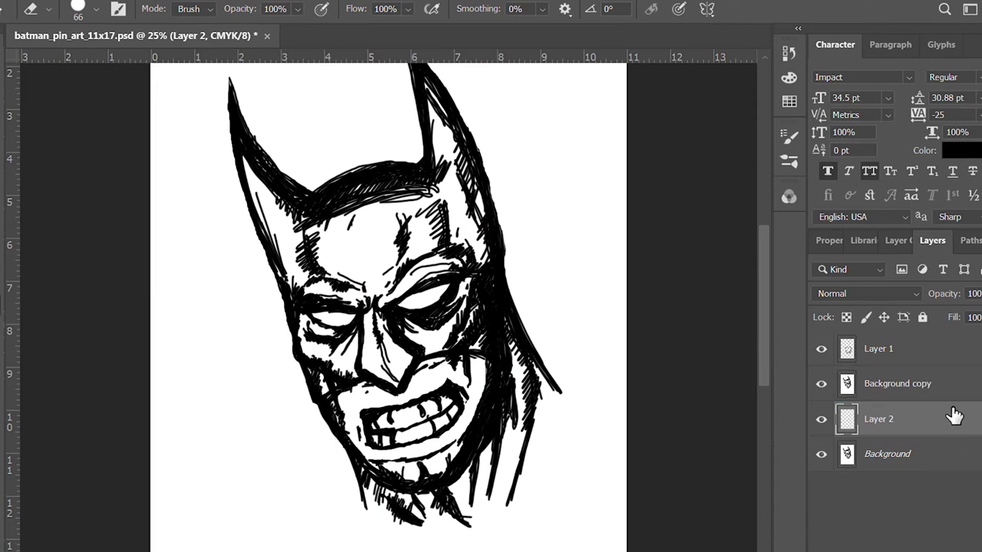
left_click(930, 387)
Erase stray hatching near the top of the head and along the brow on Background copy
mouse_move(382, 206)
left_mouse_down()
mouse_move(430, 197)
mouse_move(309, 219)
mouse_move(450, 192)
left_mouse_up()
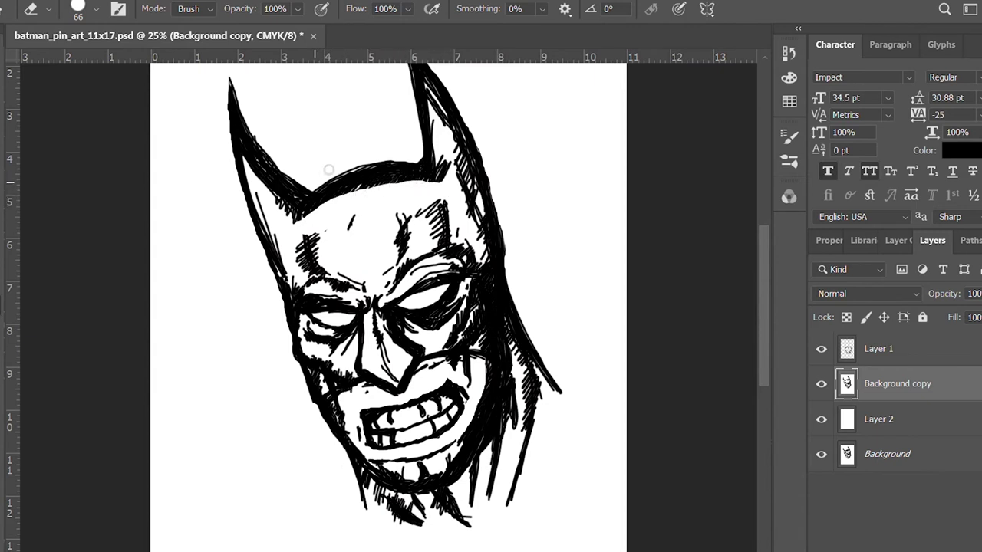
mouse_move(299, 224)
left_mouse_down()
mouse_move(368, 188)
mouse_move(435, 190)
left_mouse_up()
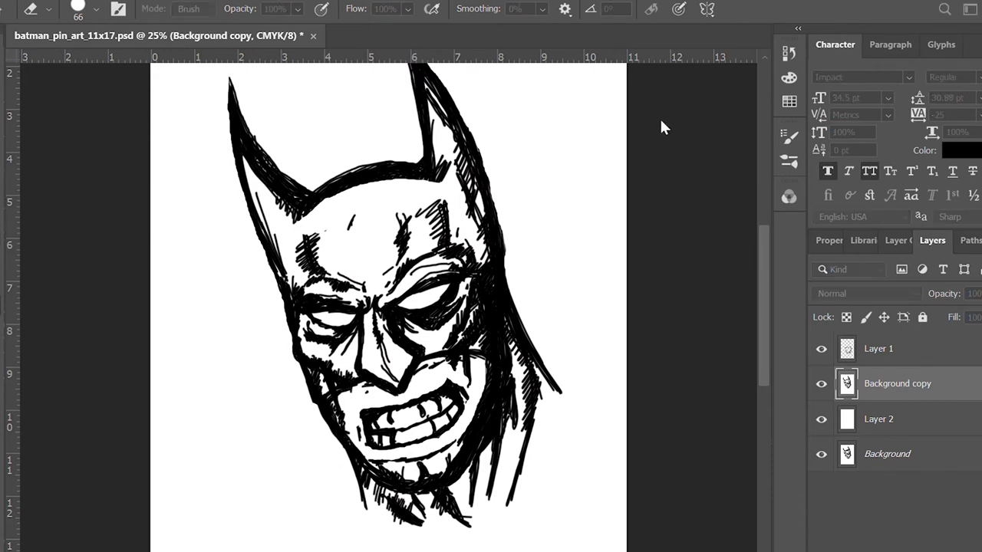
key("b")
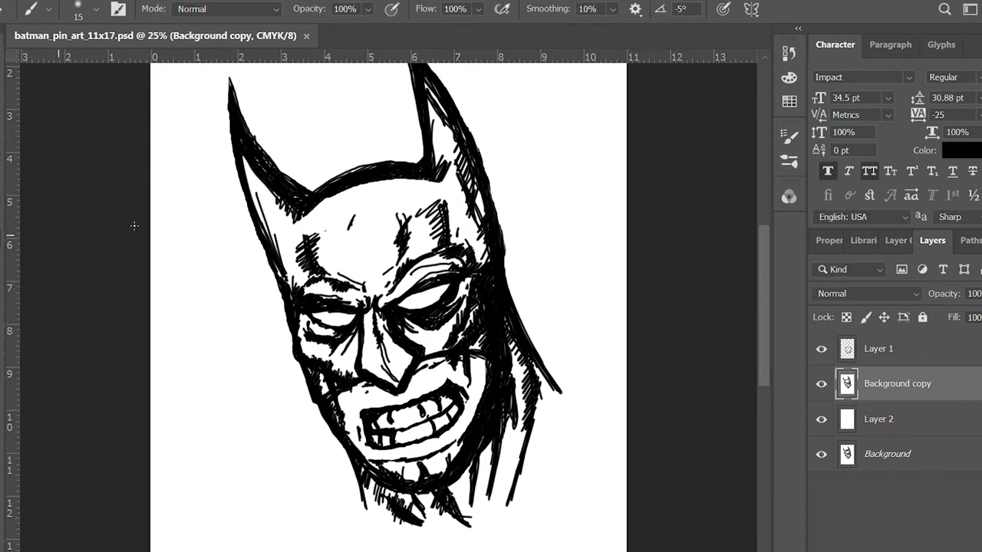
left_click(905, 347)
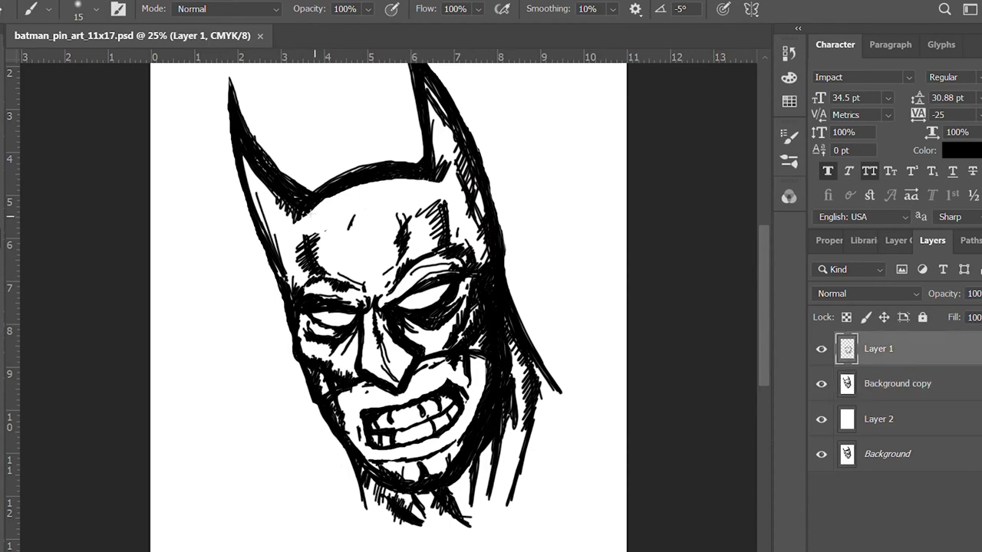
Hatch the forehead, right cheek and inner right ear, and thicken the top-of-head outline
left_click_drag(418, 175, 452, 189)
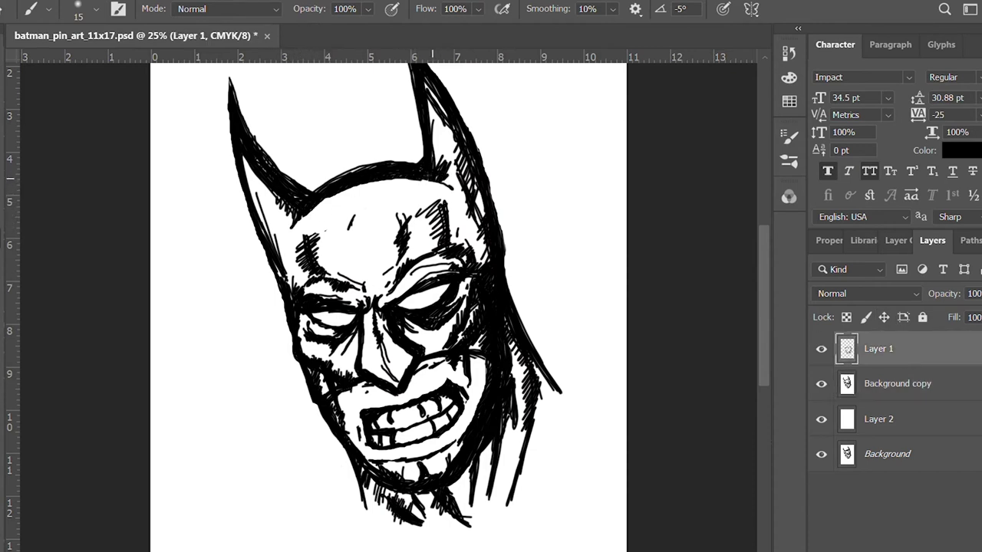
left_click_drag(307, 216, 305, 237)
left_click_drag(437, 189, 444, 204)
mouse_move(461, 216)
left_mouse_down()
mouse_move(481, 263)
mouse_move(465, 232)
left_mouse_up()
left_click_drag(466, 170, 456, 213)
mouse_move(457, 126)
left_mouse_down()
mouse_move(439, 161)
mouse_move(438, 139)
left_mouse_up()
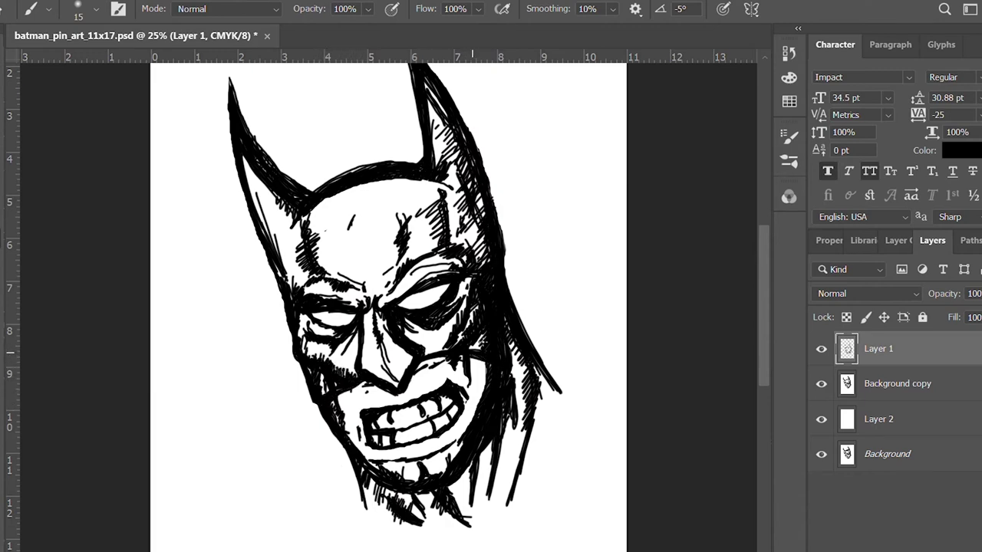
left_click_drag(437, 191, 455, 174)
left_click_drag(330, 187, 367, 163)
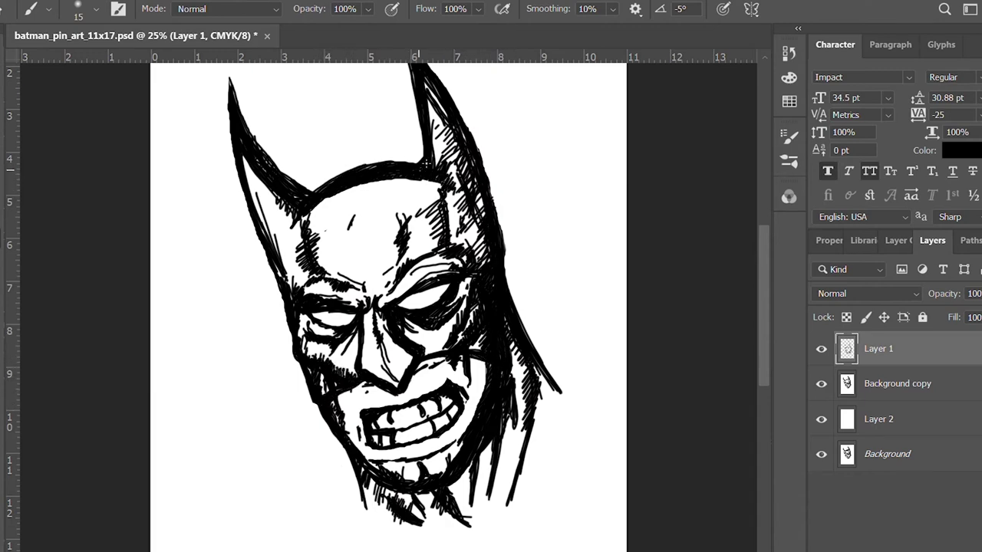
Ink a long line under the chin, hatch the lower chin and right jaw, and darken the right eyebrow
left_click_drag(760, 278, 755, 318)
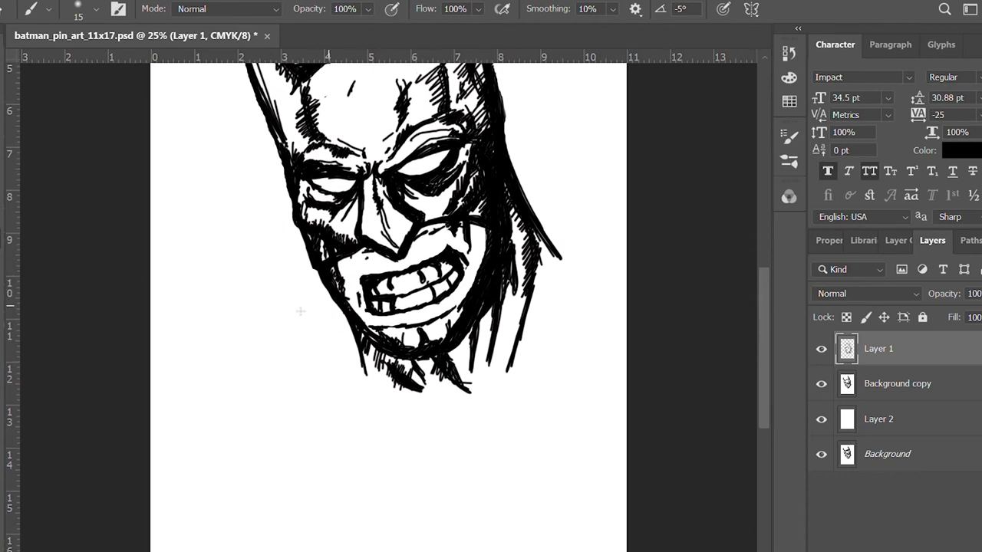
mouse_move(399, 393)
left_mouse_down()
mouse_move(479, 406)
mouse_move(372, 389)
mouse_move(483, 409)
mouse_move(550, 313)
mouse_move(553, 277)
mouse_move(540, 297)
left_mouse_up()
mouse_move(552, 239)
left_mouse_down()
mouse_move(541, 277)
mouse_move(538, 265)
left_mouse_up()
mouse_move(557, 241)
left_mouse_down()
mouse_move(540, 265)
mouse_move(549, 279)
left_mouse_up()
left_click_drag(384, 363, 378, 389)
left_click_drag(410, 380, 396, 392)
left_click_drag(435, 390, 422, 393)
left_click_drag(457, 339, 448, 376)
left_click_drag(471, 330, 465, 341)
scroll(764, 328, "up", 3)
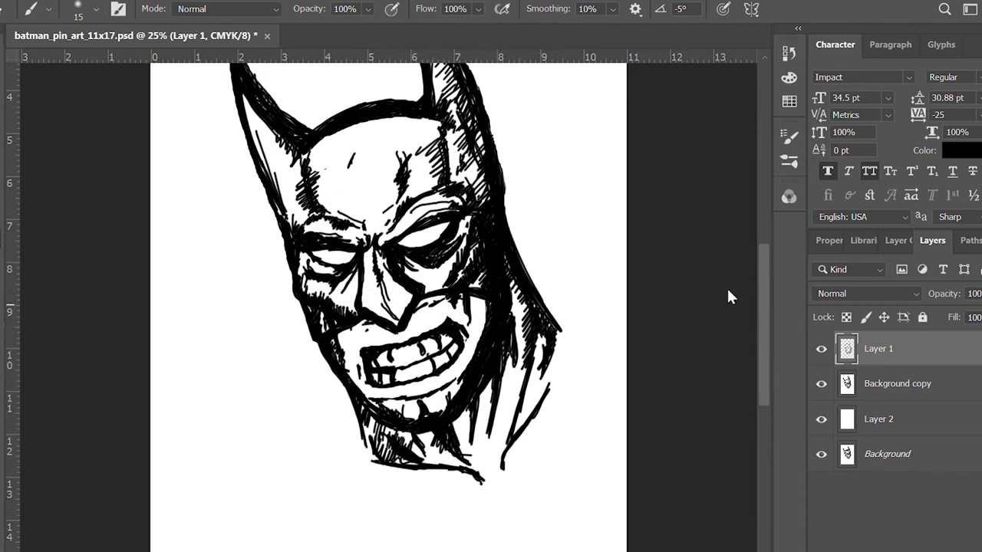
left_click_drag(422, 220, 445, 206)
left_click_drag(453, 212, 448, 207)
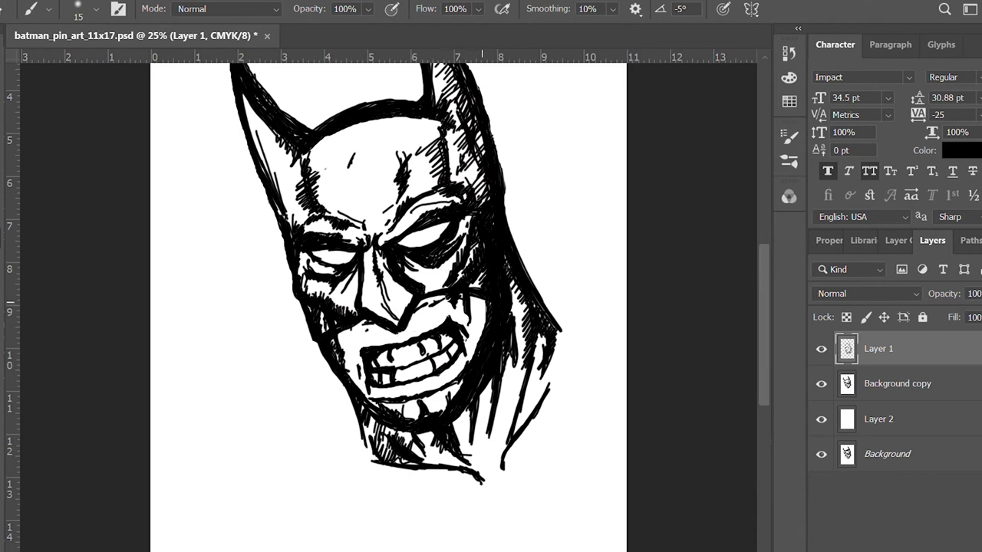
Sketch long cape strokes sweeping up to the right of the head
scroll(752, 299, "down", 3)
left_click_drag(559, 247, 626, 145)
mouse_move(554, 223)
left_mouse_down()
mouse_move(604, 155)
mouse_move(606, 117)
left_mouse_up()
mouse_move(554, 184)
left_mouse_down()
mouse_move(626, 101)
mouse_move(569, 128)
mouse_move(616, 86)
mouse_move(552, 218)
mouse_move(560, 265)
mouse_move(621, 195)
mouse_move(564, 266)
mouse_move(566, 227)
mouse_move(597, 176)
mouse_move(626, 159)
mouse_move(573, 211)
mouse_move(613, 152)
left_mouse_up()
Hatch the cape area right of the jaw, including its lower part and edge
left_click_drag(616, 151, 581, 186)
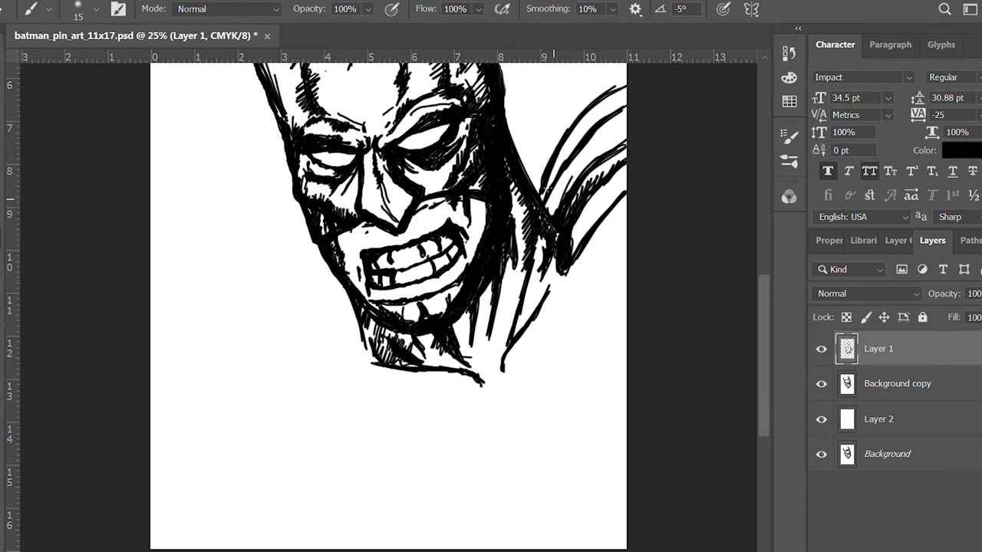
left_click_drag(546, 208, 580, 153)
mouse_move(549, 192)
left_mouse_down()
mouse_move(621, 112)
mouse_move(606, 128)
mouse_move(627, 79)
mouse_move(568, 145)
left_mouse_up()
mouse_move(591, 112)
left_mouse_down()
mouse_move(546, 190)
mouse_move(567, 175)
left_mouse_up()
mouse_move(572, 250)
left_mouse_down()
mouse_move(574, 166)
mouse_move(604, 193)
left_mouse_up()
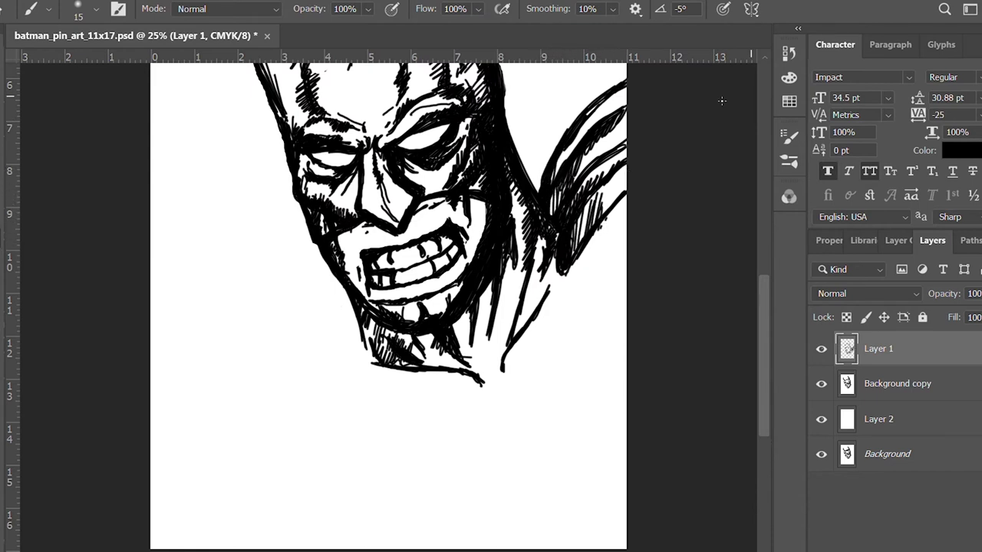
left_click_drag(759, 345, 759, 303)
left_click_drag(566, 222, 556, 264)
On a new layer, ink the cape edge, left shoulder curve and left torso curve
key("ctrl+shift+alt+n")
scroll(761, 304, "down", 3)
left_click_drag(507, 347, 598, 227)
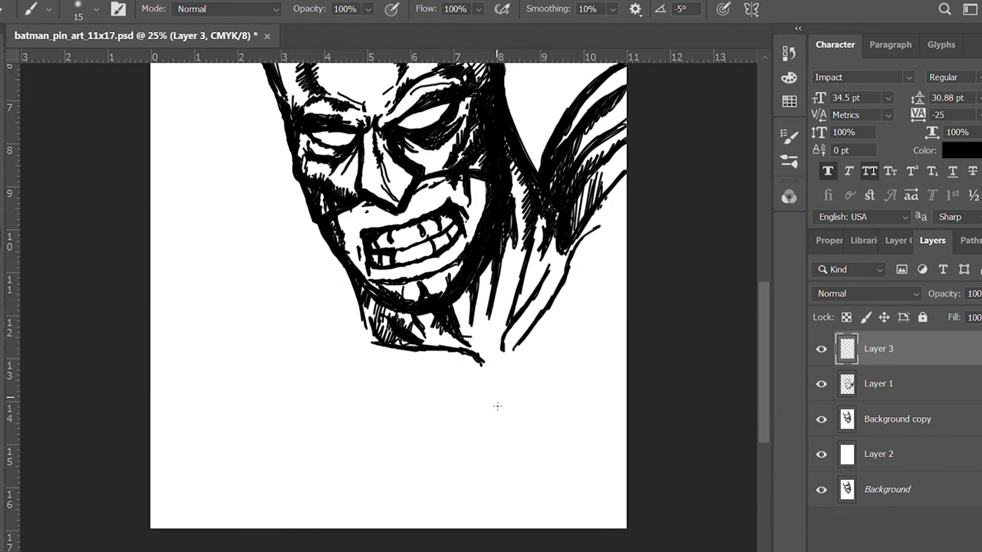
mouse_move(357, 297)
left_mouse_down()
mouse_move(291, 415)
mouse_move(358, 376)
left_mouse_up()
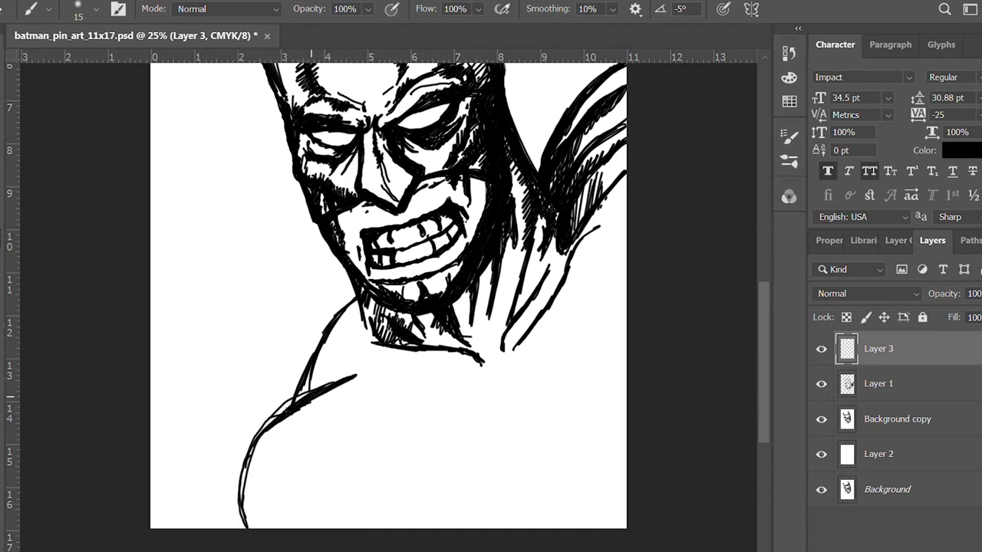
left_click_drag(260, 434, 244, 528)
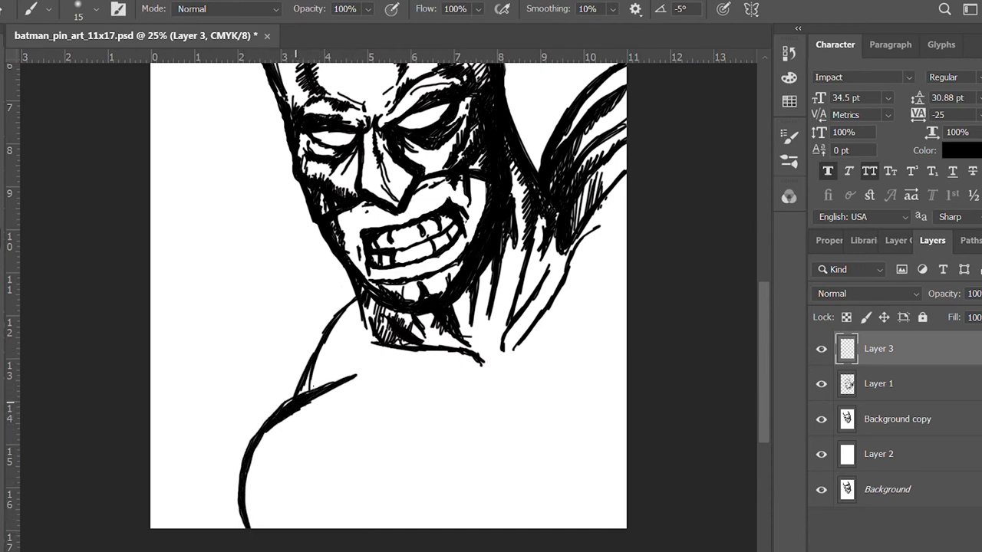
left_click_drag(359, 339, 332, 366)
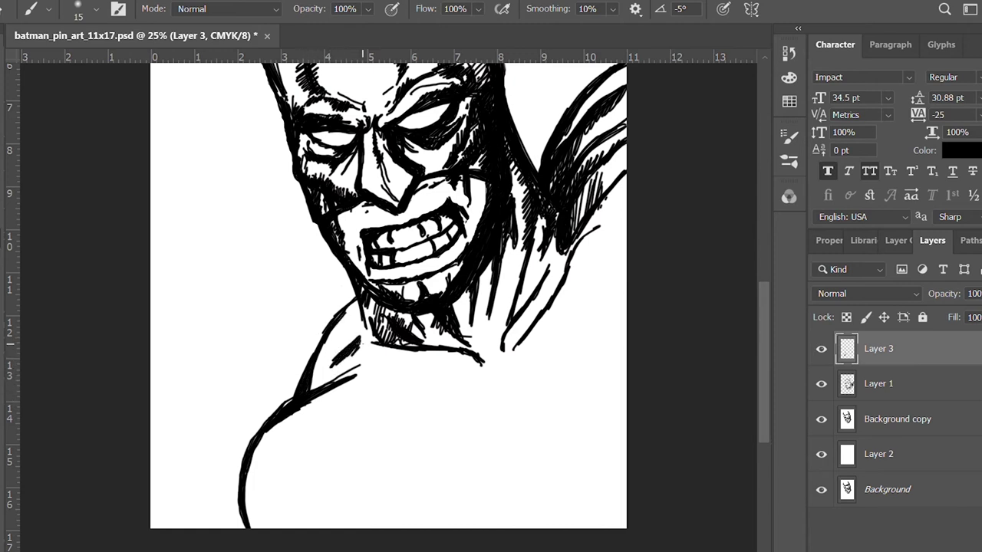
left_click_drag(383, 349, 357, 362)
left_click_drag(367, 323, 352, 339)
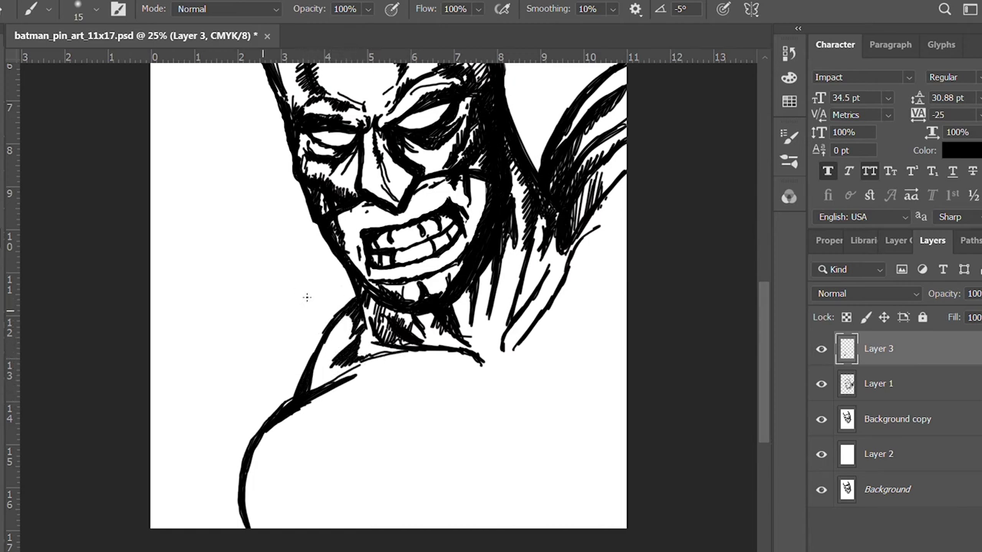
Draw the long shoulder curve out to the left edge with hatching on the upper shoulder
mouse_move(355, 290)
left_mouse_down()
mouse_move(303, 301)
mouse_move(153, 426)
left_mouse_up()
left_click_drag(234, 367, 152, 460)
left_click_drag(177, 414, 152, 475)
left_click_drag(190, 395, 171, 438)
left_click_drag(273, 345, 189, 408)
mouse_move(358, 291)
left_mouse_down()
mouse_move(226, 324)
mouse_move(150, 383)
left_mouse_up()
mouse_move(187, 337)
left_mouse_down()
mouse_move(151, 373)
mouse_move(229, 321)
mouse_move(351, 296)
left_mouse_up()
mouse_move(282, 332)
left_mouse_down()
mouse_move(344, 305)
mouse_move(211, 423)
left_mouse_up()
Ink and densely hatch the lower-left shoulder
left_click_drag(305, 354, 185, 463)
left_click_drag(257, 379, 166, 528)
left_click_drag(195, 451, 171, 530)
mouse_move(207, 419)
left_mouse_down()
mouse_move(176, 500)
mouse_move(314, 347)
mouse_move(248, 357)
mouse_move(221, 388)
left_mouse_up()
mouse_move(263, 349)
left_mouse_down()
mouse_move(335, 295)
mouse_move(235, 315)
left_mouse_up()
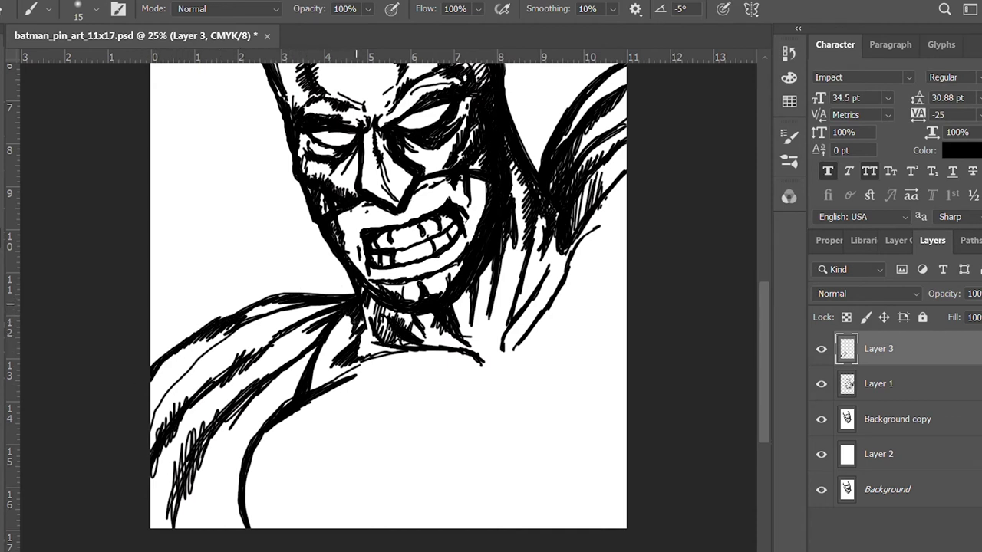
left_click_drag(252, 384, 188, 431)
left_click_drag(244, 453, 198, 528)
mouse_move(235, 480)
left_mouse_down()
mouse_move(265, 418)
mouse_move(230, 500)
left_mouse_up()
left_click_drag(227, 455, 211, 494)
mouse_move(227, 486)
left_mouse_down()
mouse_move(215, 516)
mouse_move(219, 417)
mouse_move(309, 351)
left_mouse_up()
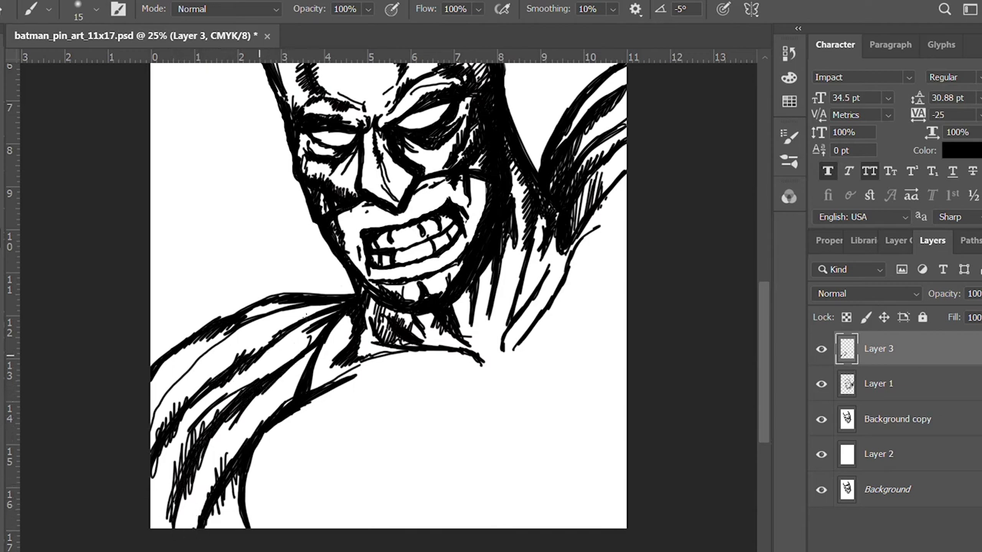
Add a diagonal line across the left shoulder, start the chest curve, and line the neck
left_click_drag(181, 374, 283, 311)
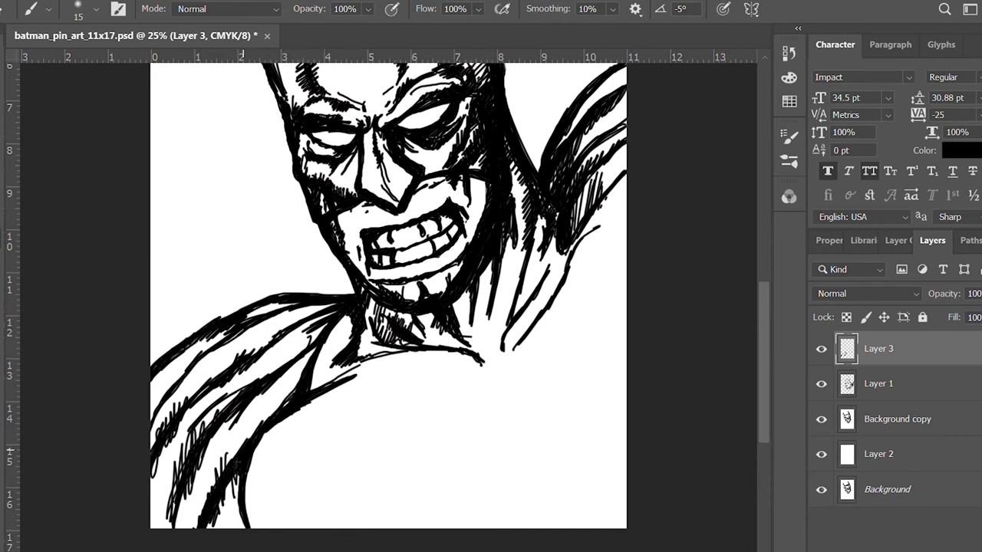
mouse_move(319, 497)
left_mouse_down()
mouse_move(346, 522)
mouse_move(379, 520)
left_mouse_up()
left_click_drag(418, 353, 355, 375)
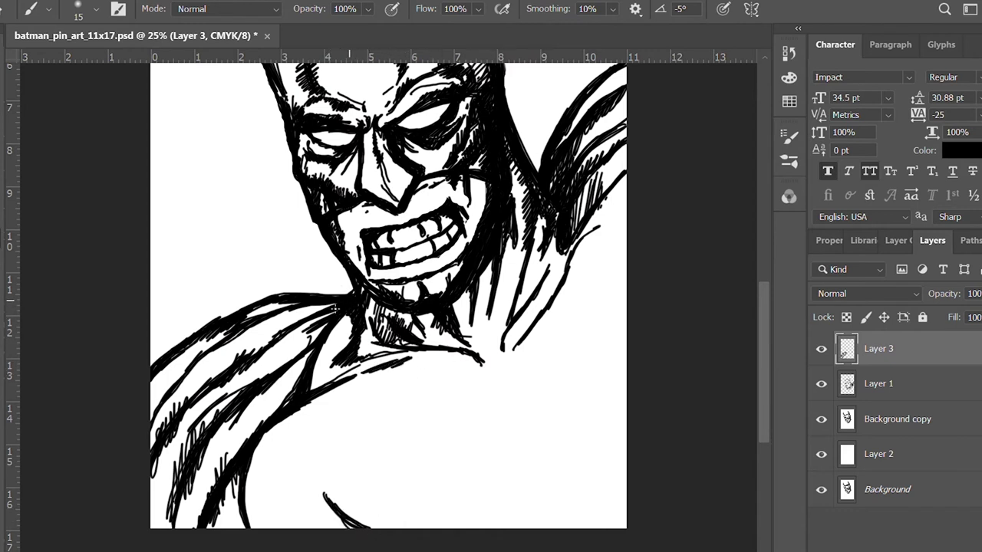
Draw the right chest muscle curve and ink strokes up the shoulder and raised arm
mouse_move(509, 415)
left_mouse_down()
mouse_move(537, 465)
mouse_move(591, 502)
mouse_move(625, 479)
mouse_move(555, 530)
mouse_move(511, 399)
mouse_move(512, 371)
mouse_move(506, 386)
left_mouse_up()
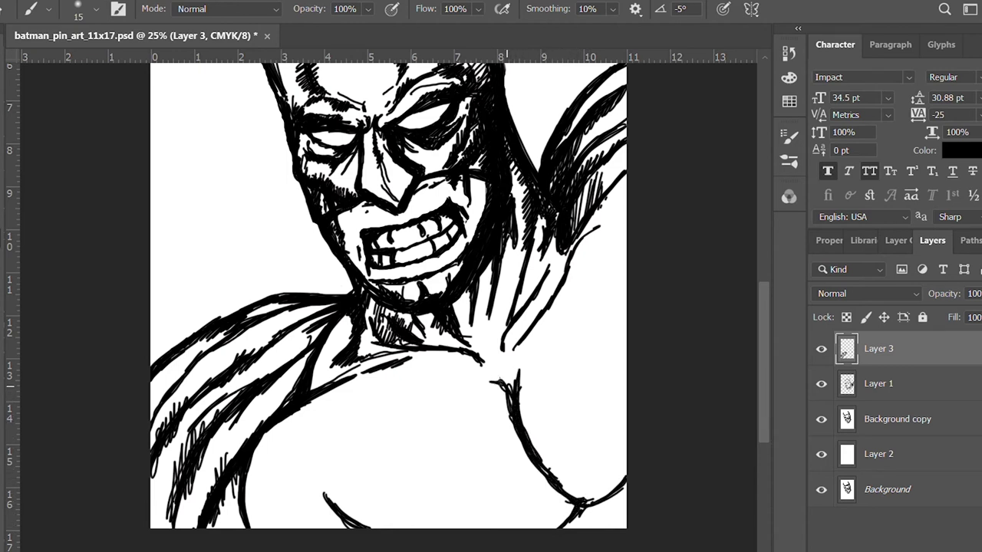
mouse_move(566, 308)
left_mouse_down()
mouse_move(524, 351)
mouse_move(556, 314)
left_mouse_up()
left_click_drag(625, 247, 598, 270)
mouse_move(461, 384)
left_mouse_down()
mouse_move(419, 390)
mouse_move(348, 434)
left_mouse_up()
mouse_move(383, 401)
left_mouse_down()
mouse_move(328, 475)
mouse_move(471, 376)
mouse_move(512, 368)
mouse_move(495, 380)
left_mouse_up()
mouse_move(429, 385)
left_mouse_down()
mouse_move(365, 408)
mouse_move(344, 450)
left_mouse_up()
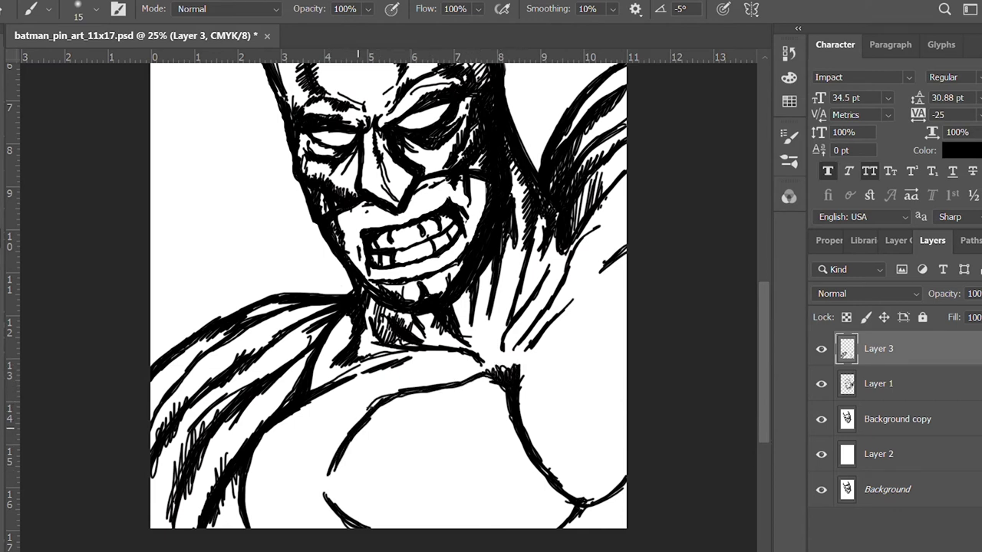
left_click_drag(491, 371, 548, 328)
mouse_move(608, 253)
left_mouse_down()
mouse_move(625, 181)
mouse_move(627, 208)
mouse_move(626, 181)
left_mouse_up()
Draw the hatched left chest curve and add strokes across the upper chest and neck
left_click_drag(310, 424, 320, 512)
left_click_drag(335, 434, 322, 457)
left_click_drag(299, 412, 328, 517)
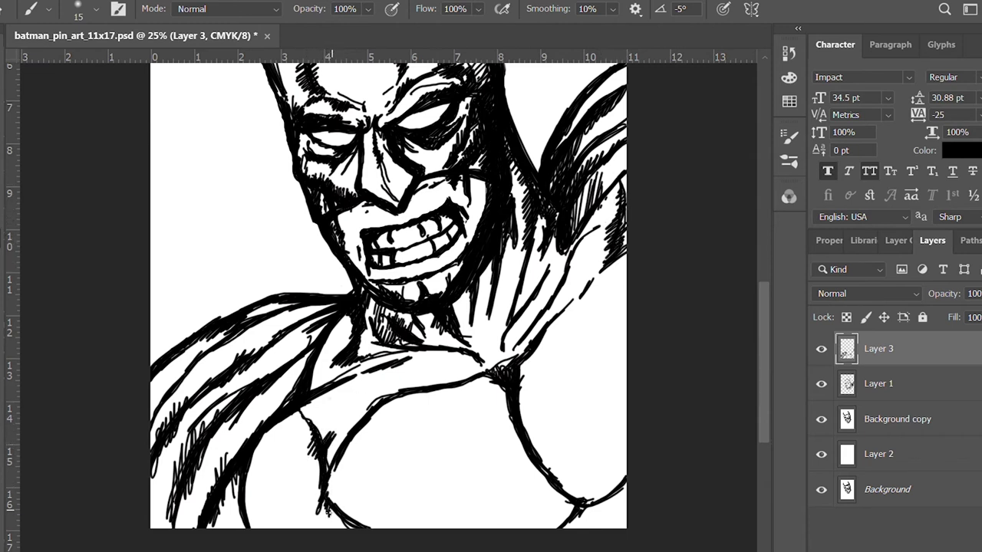
left_click_drag(244, 491, 264, 531)
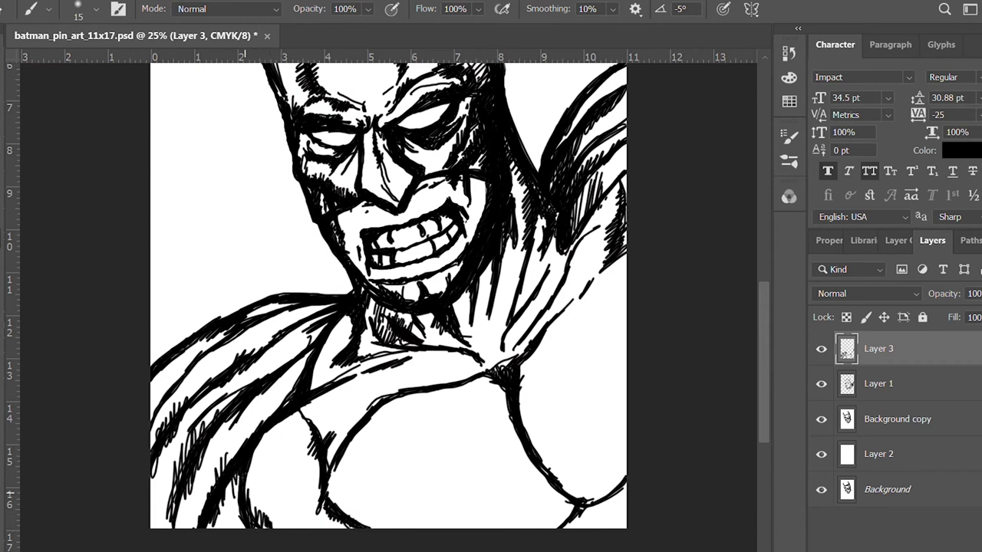
left_click_drag(357, 405, 427, 375)
left_click_drag(495, 332, 482, 357)
left_click_drag(488, 335, 481, 363)
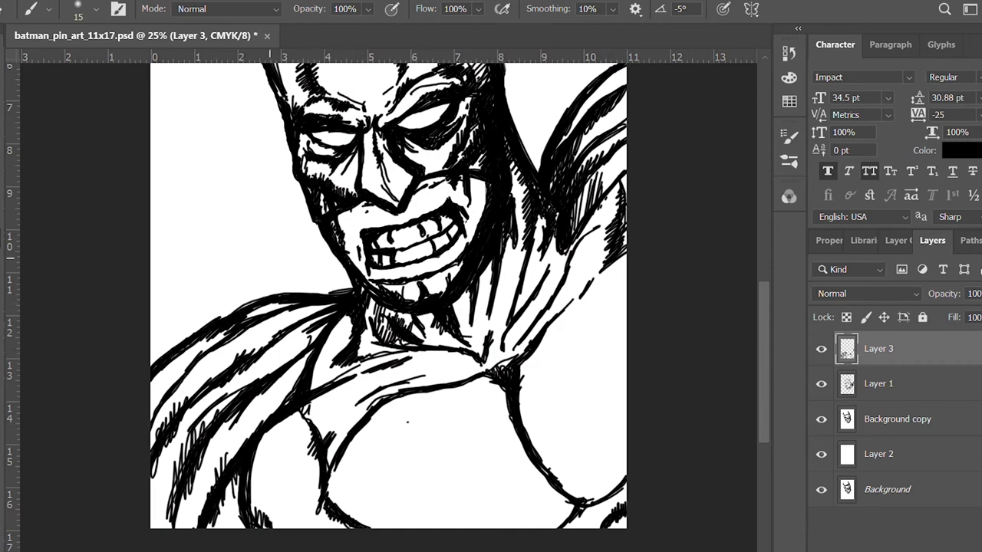
key("ctrl+minus")
Ink more cape lines at the top right and thin lines along the left shoulder
key("ctrl+plus")
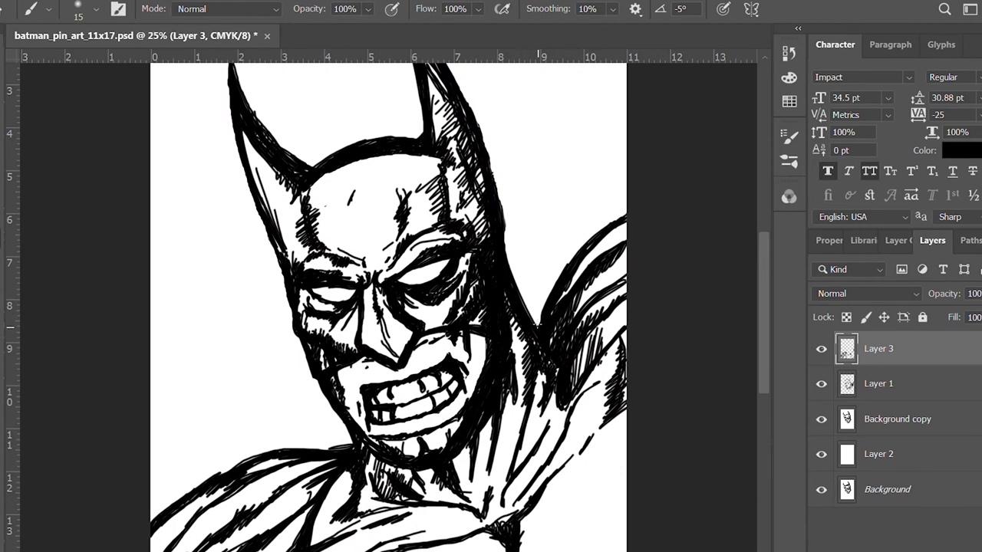
left_click_drag(632, 176, 551, 281)
mouse_move(346, 439)
left_mouse_down()
mouse_move(176, 457)
mouse_move(359, 440)
mouse_move(163, 460)
left_mouse_up()
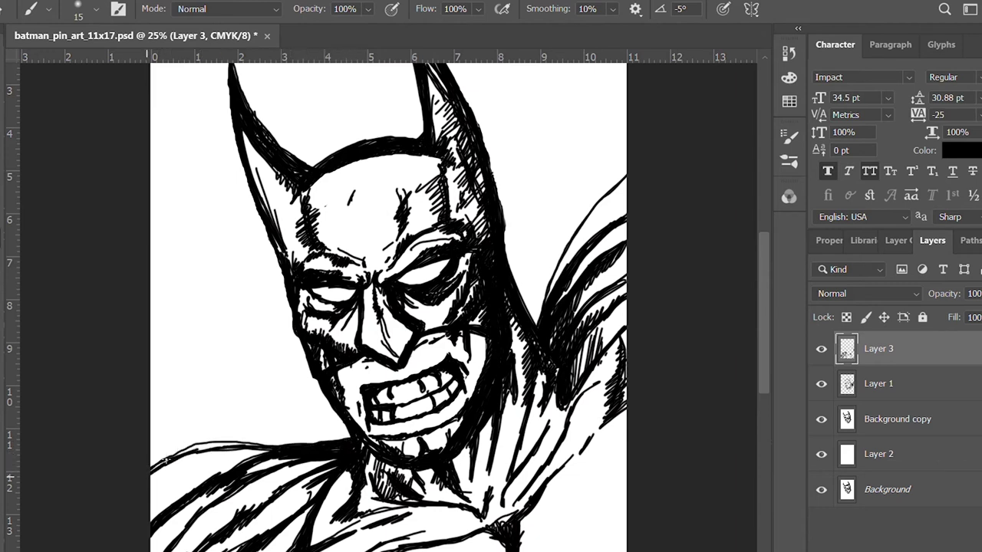
mouse_move(542, 321)
left_mouse_down()
mouse_move(549, 261)
mouse_move(537, 325)
left_mouse_up()
mouse_move(552, 289)
left_mouse_down()
mouse_move(583, 215)
mouse_move(629, 175)
left_mouse_up()
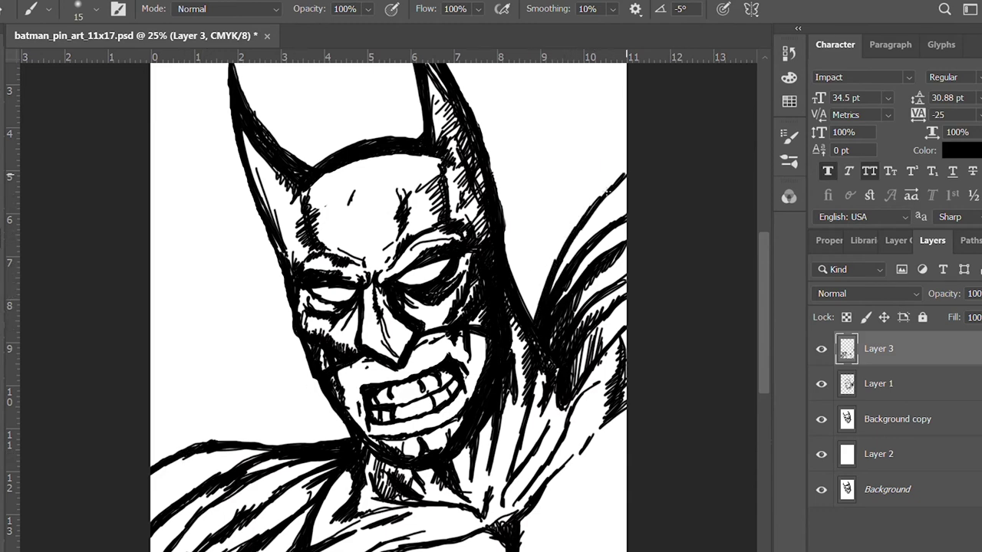
scroll(631, 323, "down", 5)
Ink a line along the chest and hatch the collarbone and right shoulder
left_click_drag(507, 350, 377, 388)
mouse_move(331, 365)
left_mouse_down()
mouse_move(469, 331)
mouse_move(360, 296)
mouse_move(458, 339)
mouse_move(357, 359)
left_mouse_up()
left_click_drag(555, 214, 505, 331)
mouse_move(537, 293)
left_mouse_down()
mouse_move(567, 235)
mouse_move(546, 273)
left_mouse_up()
left_click_drag(567, 224, 549, 269)
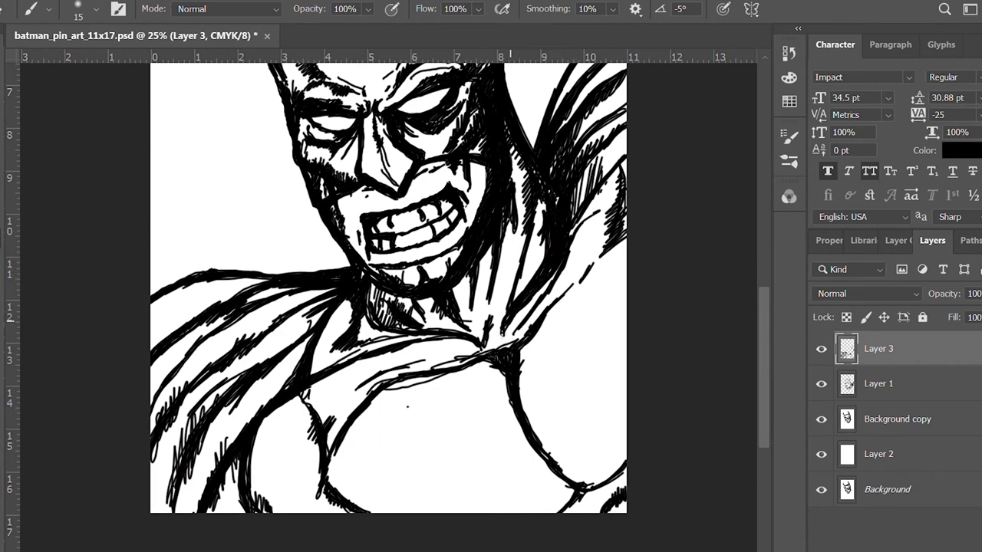
left_click_drag(479, 344, 430, 374)
left_click_drag(573, 286, 542, 325)
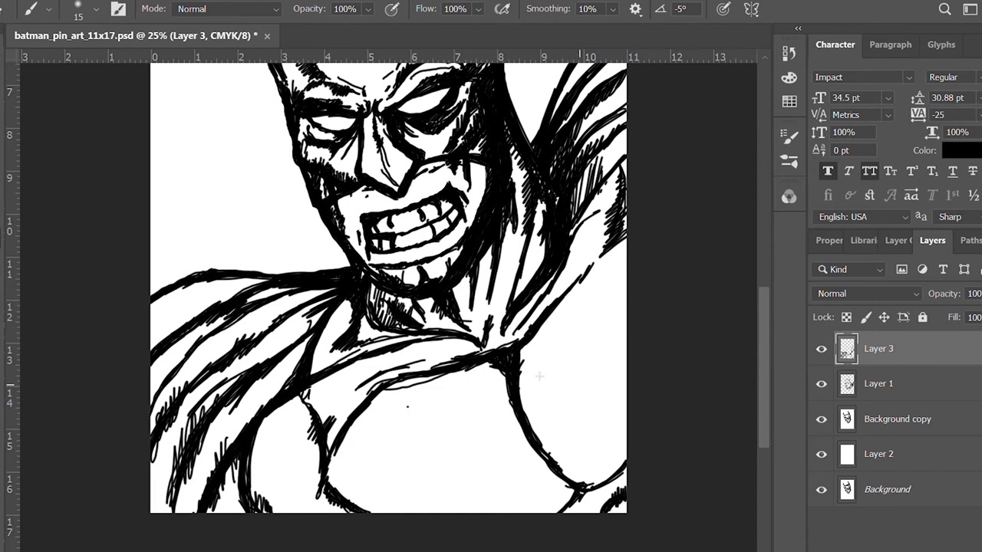
Draw a looping curve under the chest, then erase stray strokes on the chest
mouse_move(580, 340)
left_mouse_down()
mouse_move(453, 418)
mouse_move(434, 490)
mouse_move(529, 498)
mouse_move(599, 440)
mouse_move(592, 338)
mouse_move(613, 427)
mouse_move(452, 502)
mouse_move(474, 401)
mouse_move(568, 347)
mouse_move(623, 354)
mouse_move(490, 498)
mouse_move(452, 445)
mouse_move(537, 484)
mouse_move(622, 379)
mouse_move(541, 360)
mouse_move(441, 454)
left_mouse_up()
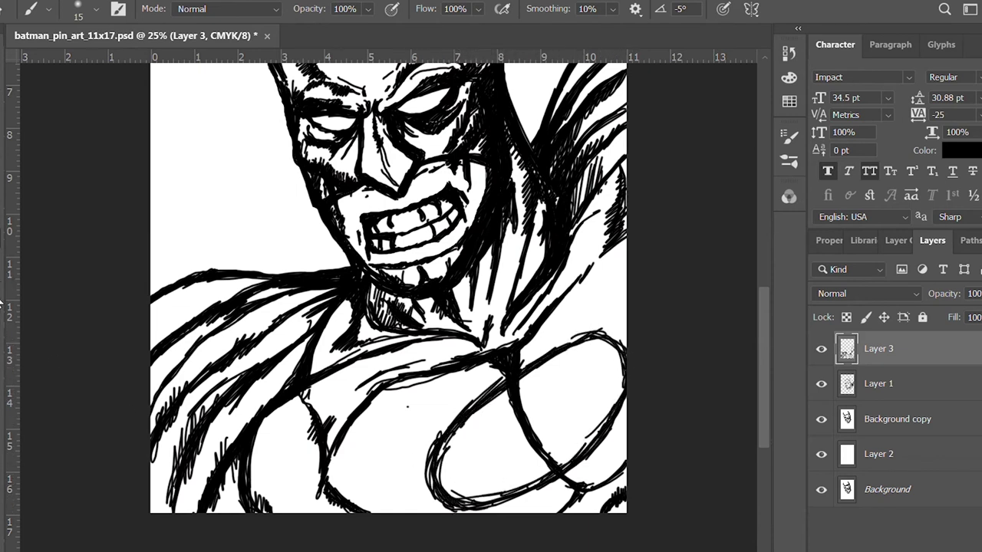
key("e")
mouse_move(503, 387)
left_mouse_down()
mouse_move(525, 390)
mouse_move(538, 445)
mouse_move(557, 464)
left_mouse_up()
left_click_drag(318, 363, 282, 387)
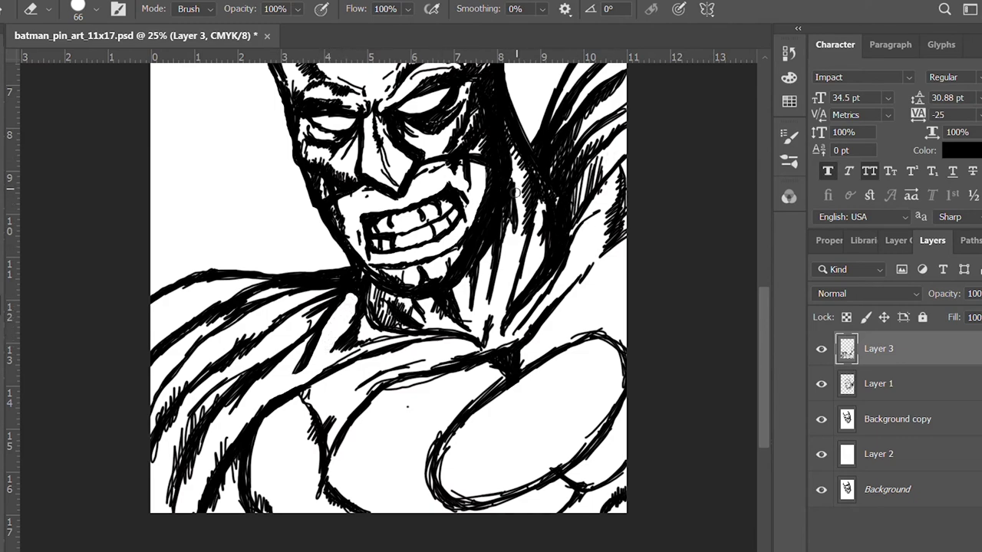
left_click_drag(762, 346, 762, 339)
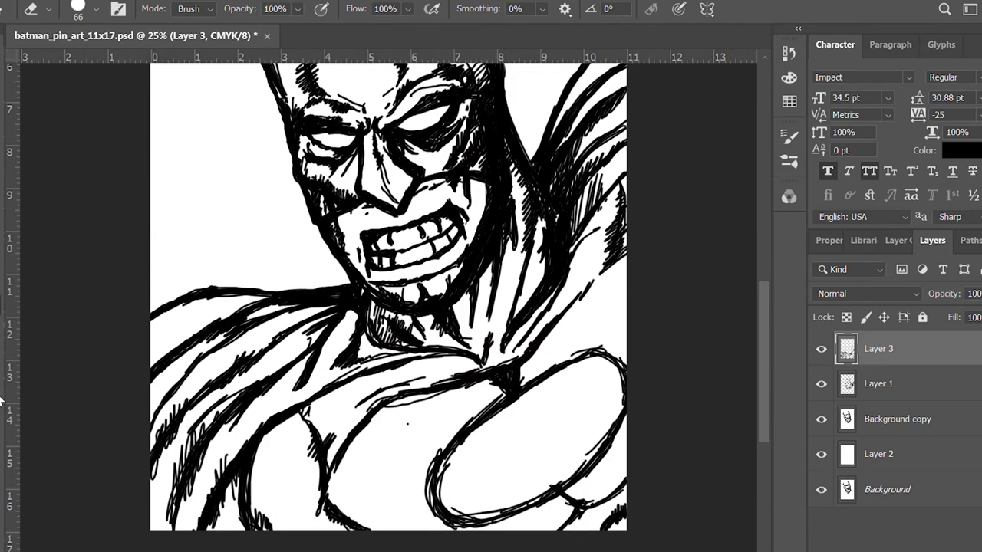
key("b")
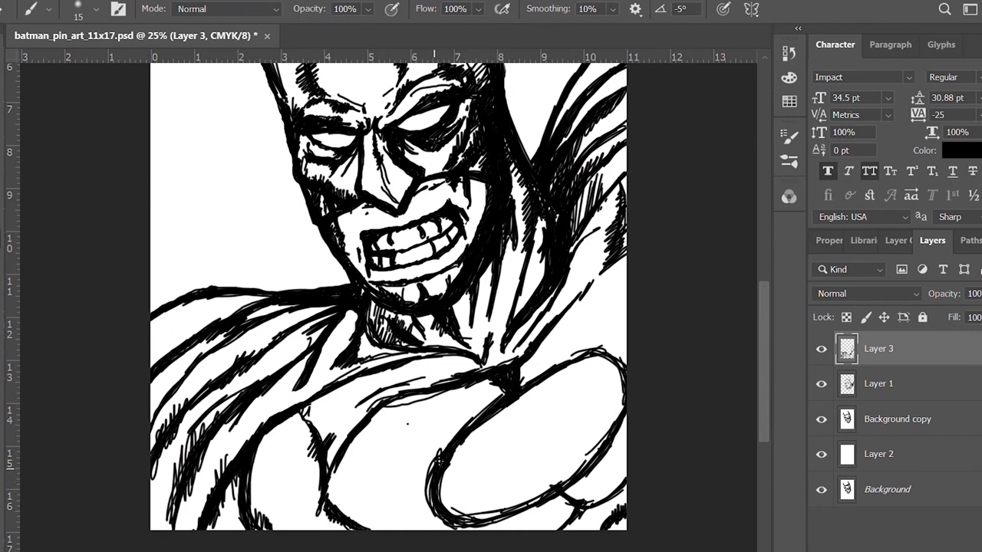
Ink the emblem oval's bottom, right side and top, hatching the chest and right shoulder
left_click_drag(465, 517, 500, 510)
left_click_drag(625, 402, 560, 353)
left_click_drag(460, 395, 379, 431)
left_click_drag(443, 426, 406, 454)
left_click_drag(618, 291, 548, 358)
left_click_drag(592, 329, 560, 354)
mouse_move(574, 499)
left_mouse_down()
mouse_move(629, 460)
mouse_move(532, 529)
mouse_move(554, 527)
left_mouse_up()
left_click_drag(618, 492, 577, 531)
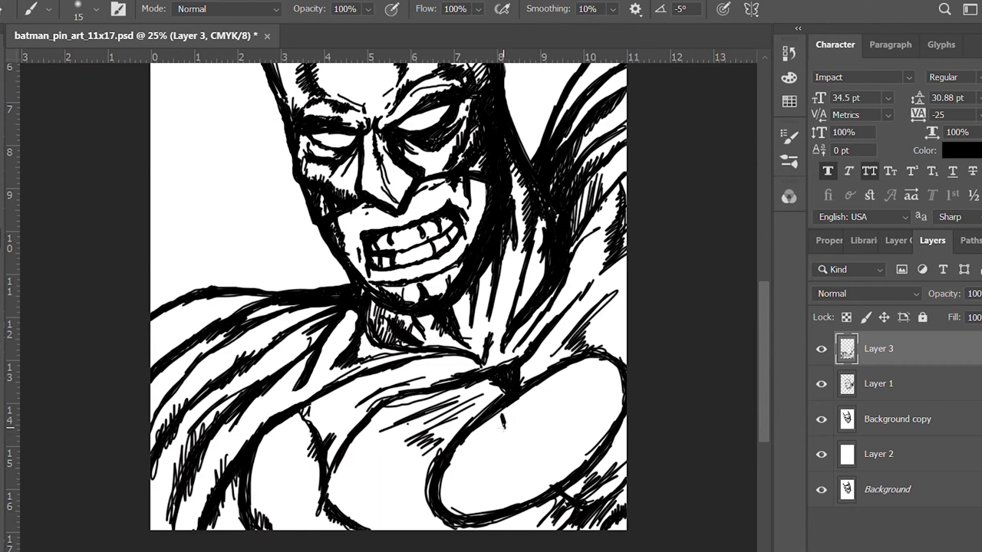
Draw the curved bat-wing lines inside the chest emblem oval
mouse_move(515, 392)
left_mouse_down()
mouse_move(504, 418)
mouse_move(584, 394)
left_mouse_up()
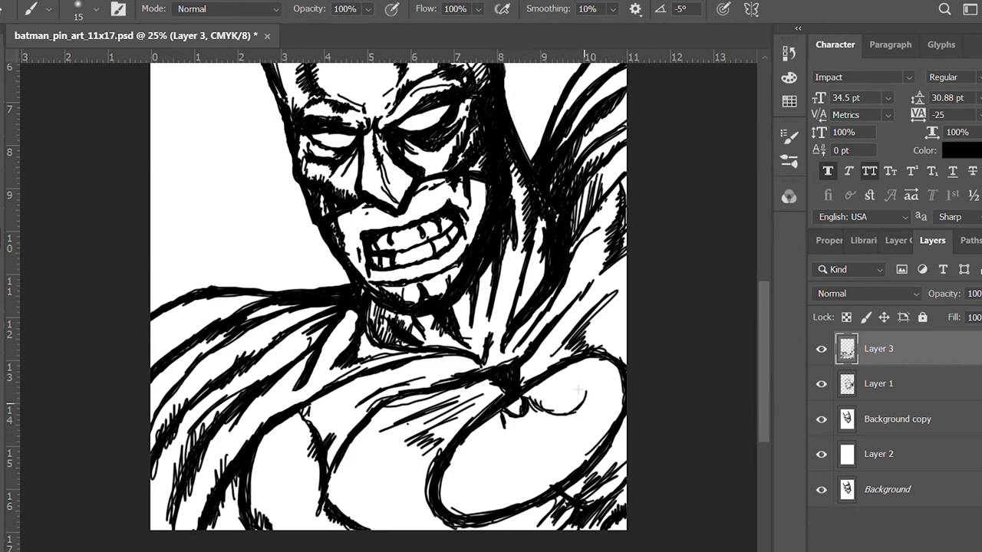
left_click_drag(504, 432, 468, 474)
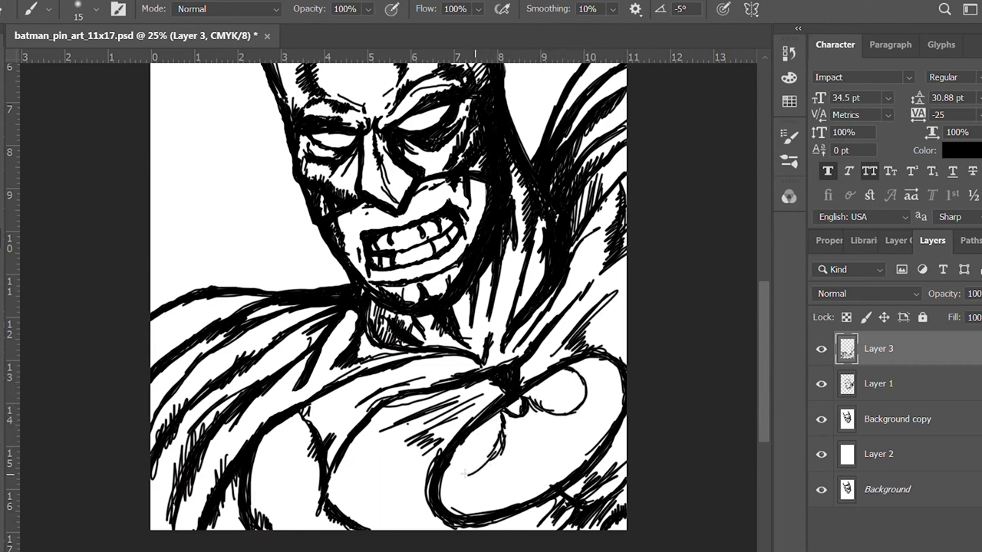
mouse_move(492, 512)
left_mouse_down()
mouse_move(518, 473)
mouse_move(557, 476)
mouse_move(492, 509)
left_mouse_up()
left_click_drag(583, 377, 520, 398)
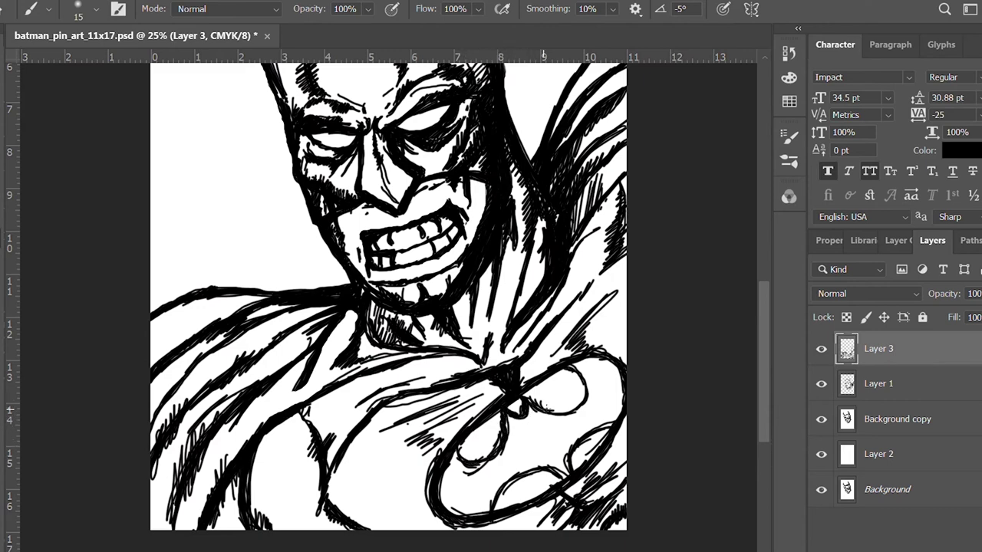
left_click_drag(500, 485, 556, 473)
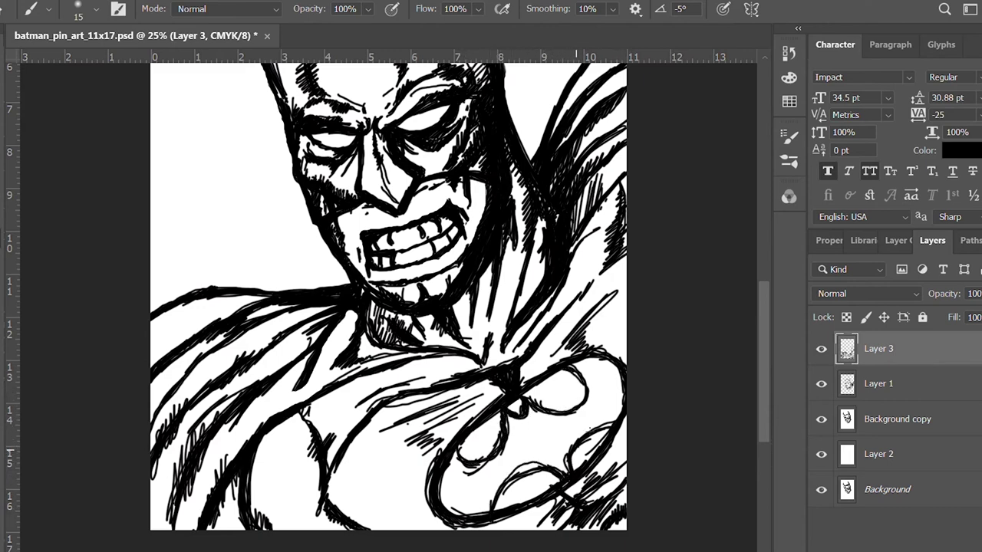
scroll(757, 330, "up", 2)
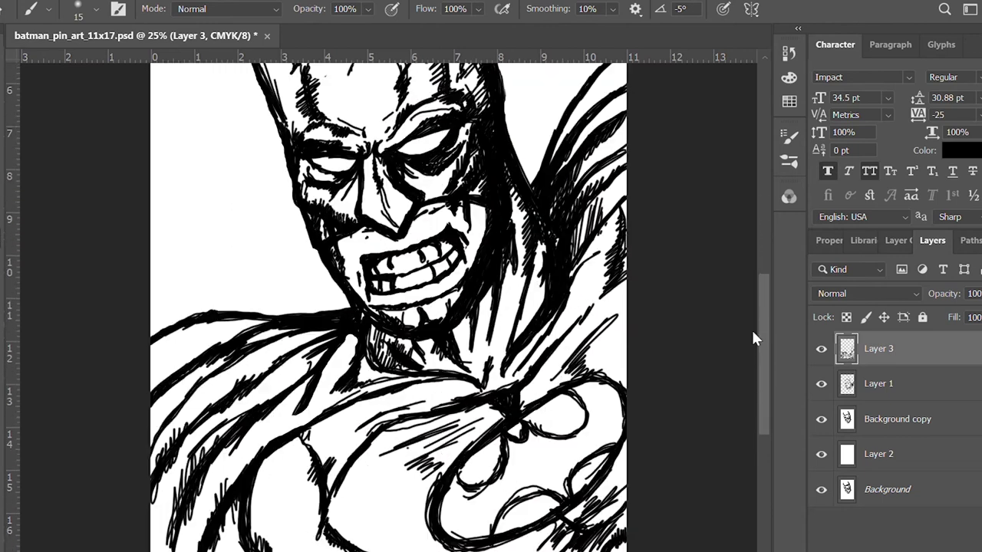
scroll(751, 328, "up", 3)
Merge copies of Layer 1, Background copy and Layer 2 into one layer
left_click(915, 388, "ctrl")
left_click(905, 421, "ctrl")
left_click(888, 453, "ctrl")
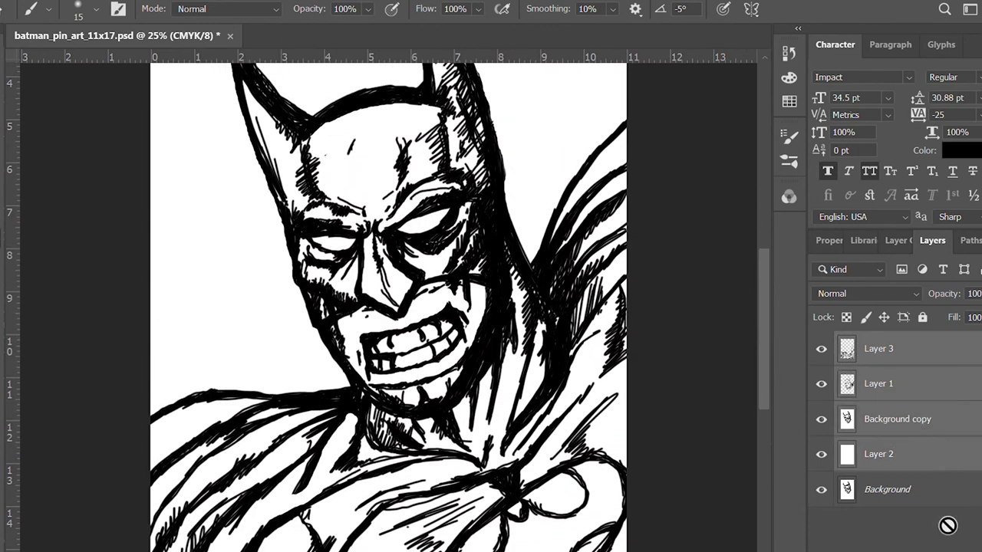
key("ctrl+j")
key("ctrl+e")
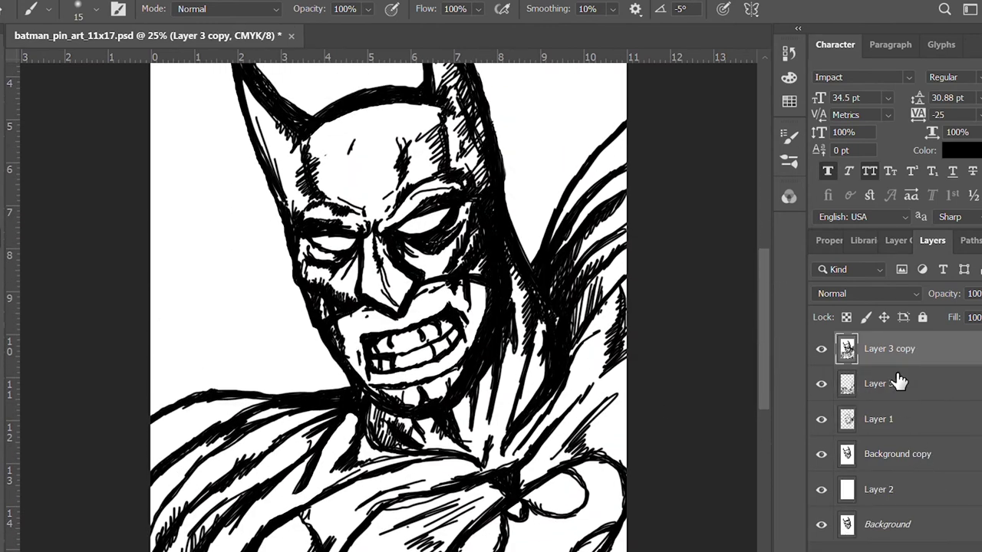
Add an empty shading layer and set a slightly larger brush at 0° angle and 50% flow
scroll(767, 330, "up", 3)
scroll(756, 307, "down", 4)
key("ctrl+shift+alt+n")
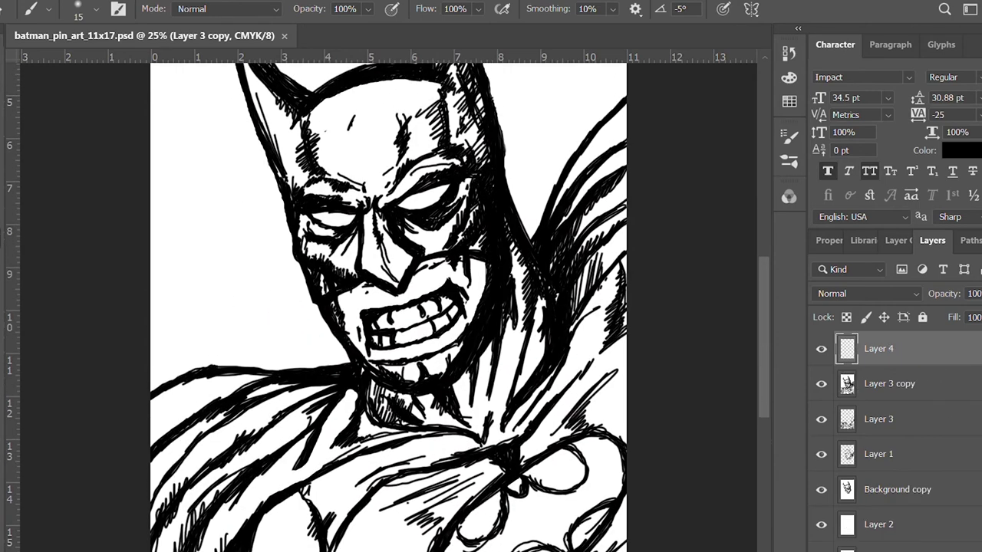
key("Right")
key("Right")
key("Right")
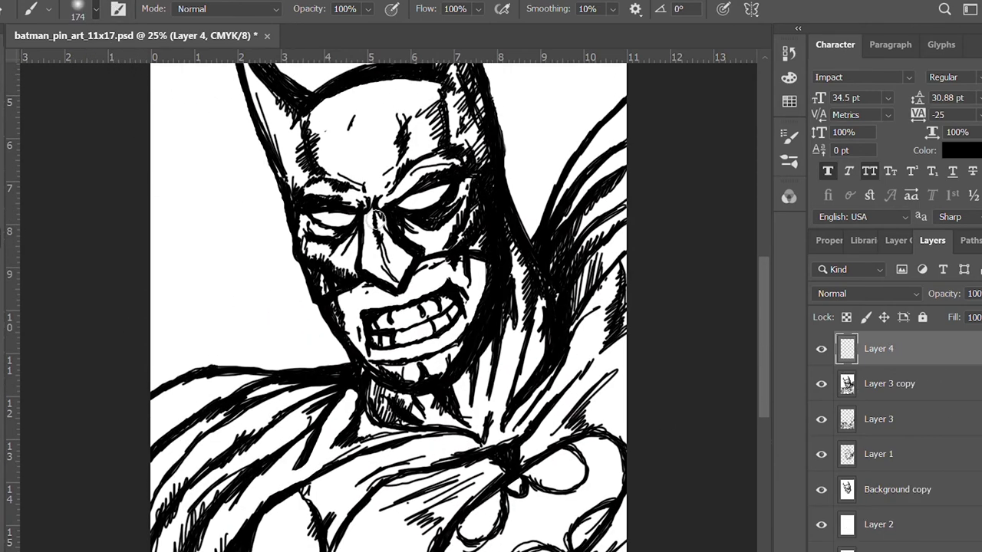
key("bracketright")
left_click(454, 10)
type("50")
key("Return")
Shade from the right eye up the cowl, along its right edge and down the nose
left_click_drag(395, 223, 488, 88)
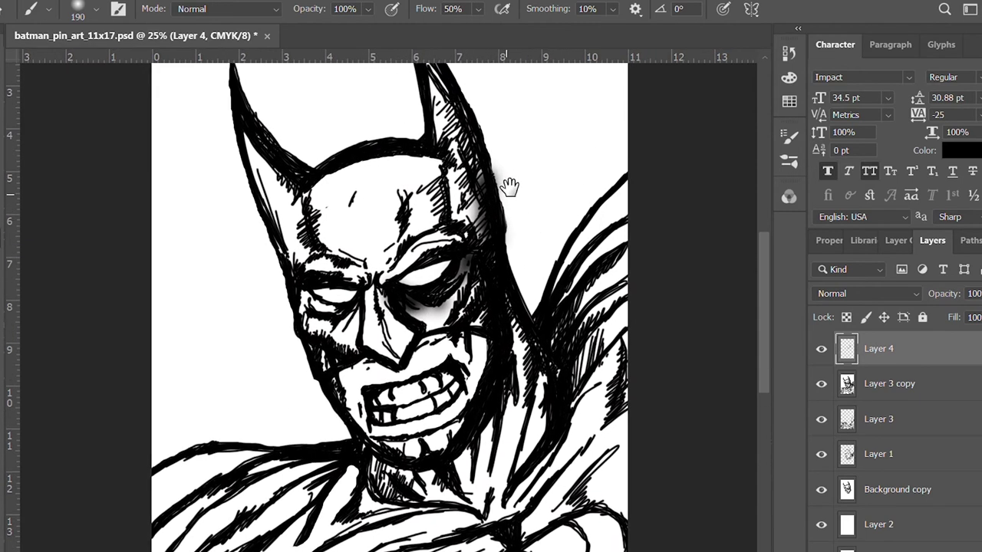
left_click_drag(515, 212, 535, 397)
left_click_drag(448, 157, 503, 303)
left_click_drag(583, 354, 510, 166)
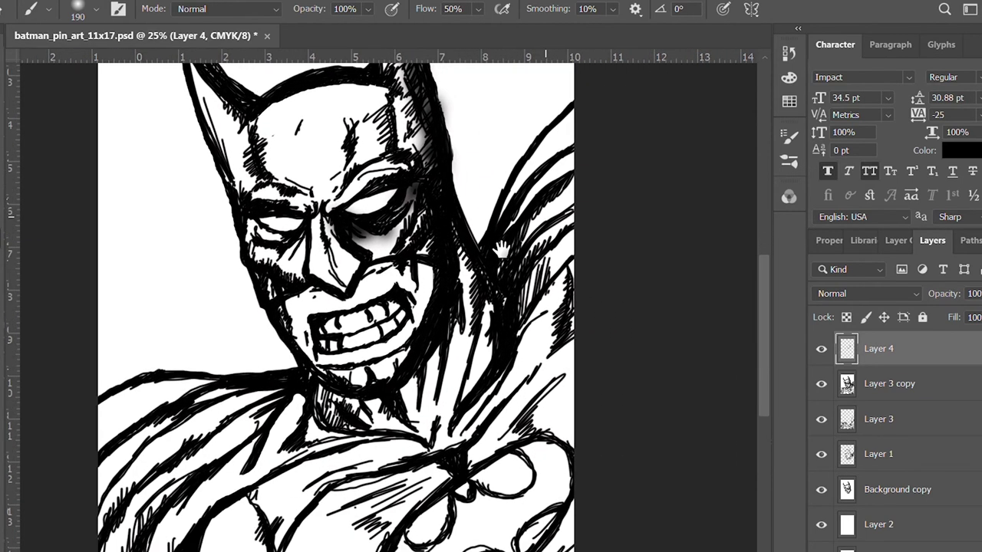
mouse_move(338, 219)
left_mouse_down()
mouse_move(303, 192)
mouse_move(314, 230)
mouse_move(296, 230)
mouse_move(299, 241)
left_mouse_up()
Shade the forehead, left side of the face, both bat ears and the left cheek
scroll(867, 293, "down", 4)
scroll(866, 293, "up", 2)
mouse_move(252, 199)
left_mouse_down()
mouse_move(314, 197)
mouse_move(257, 132)
mouse_move(276, 169)
mouse_move(253, 108)
left_mouse_up()
mouse_move(341, 112)
left_mouse_down()
mouse_move(371, 288)
mouse_move(395, 230)
mouse_move(384, 150)
left_mouse_up()
mouse_move(218, 203)
left_mouse_down()
mouse_move(222, 232)
mouse_move(258, 280)
mouse_move(276, 295)
mouse_move(295, 276)
left_mouse_up()
mouse_move(348, 450)
left_mouse_down()
mouse_move(311, 296)
mouse_move(326, 303)
mouse_move(389, 270)
left_mouse_up()
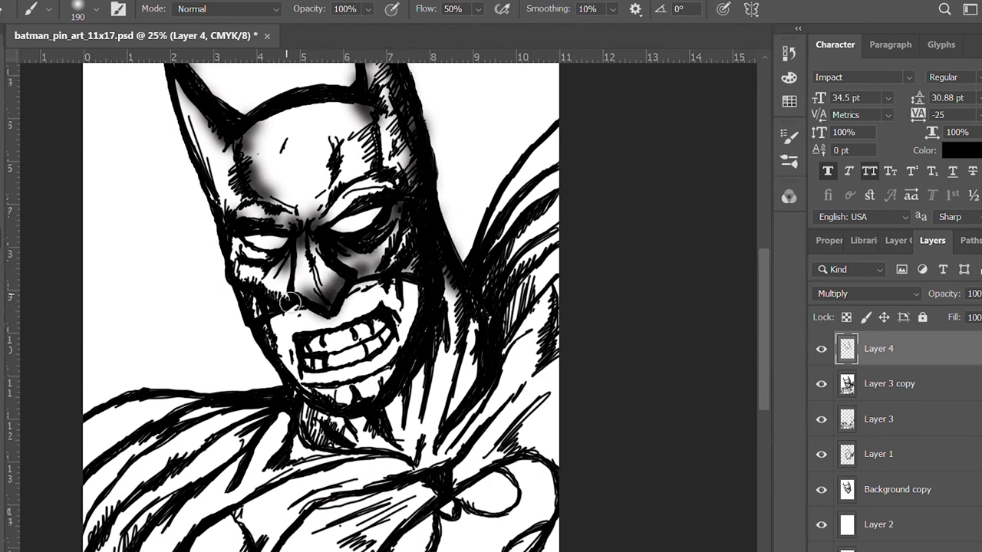
Magic Wand-select the empty area around the figure on Layer 3 copy
key("w")
left_click(207, 259)
left_click(891, 389)
left_click(193, 259)
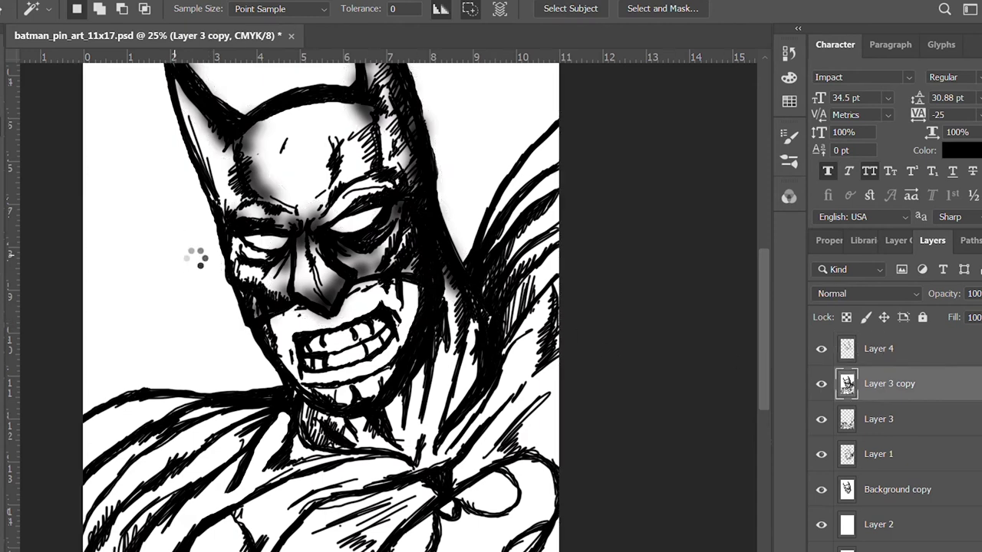
Copy the figure silhouette to its own layer and clip Layer 4's shading onto it
key("ctrl+j")
key("ctrl+d")
left_click(927, 366, "alt")
left_click(948, 351)
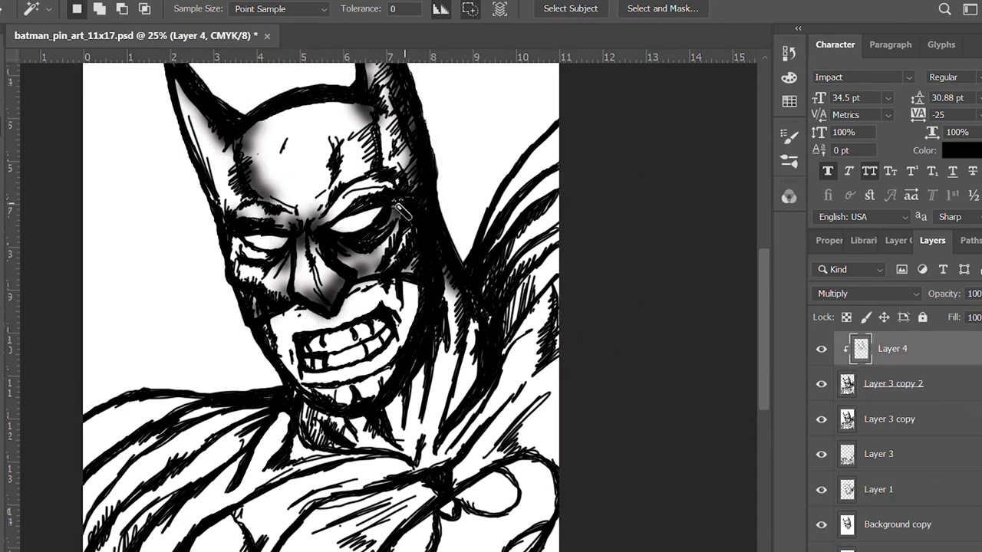
key("b")
Add shading to the brow and left cheek, and darken both cheeks, jaw and chin
mouse_move(470, 131)
left_mouse_down()
mouse_move(506, 230)
mouse_move(483, 311)
left_mouse_up()
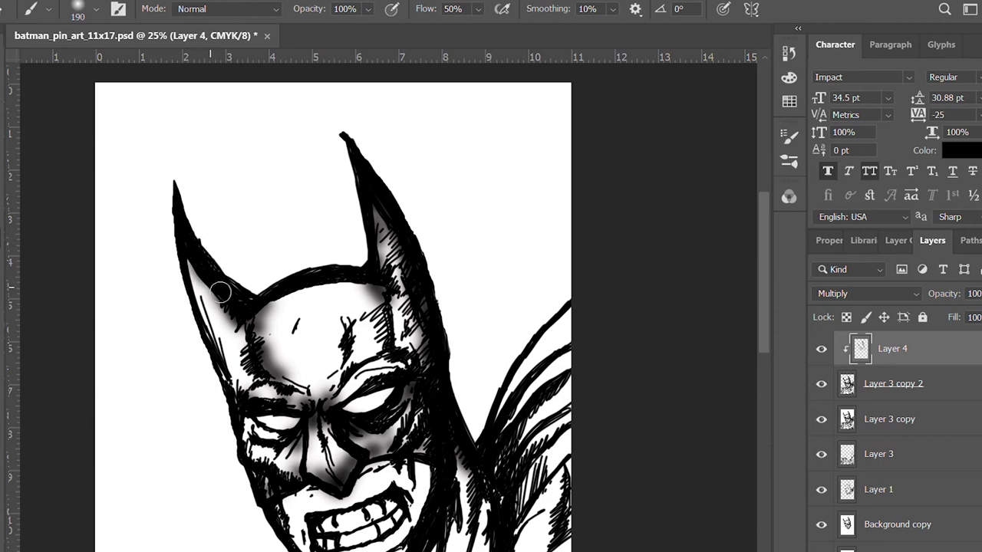
mouse_move(269, 364)
left_mouse_down()
mouse_move(249, 407)
mouse_move(246, 400)
left_mouse_up()
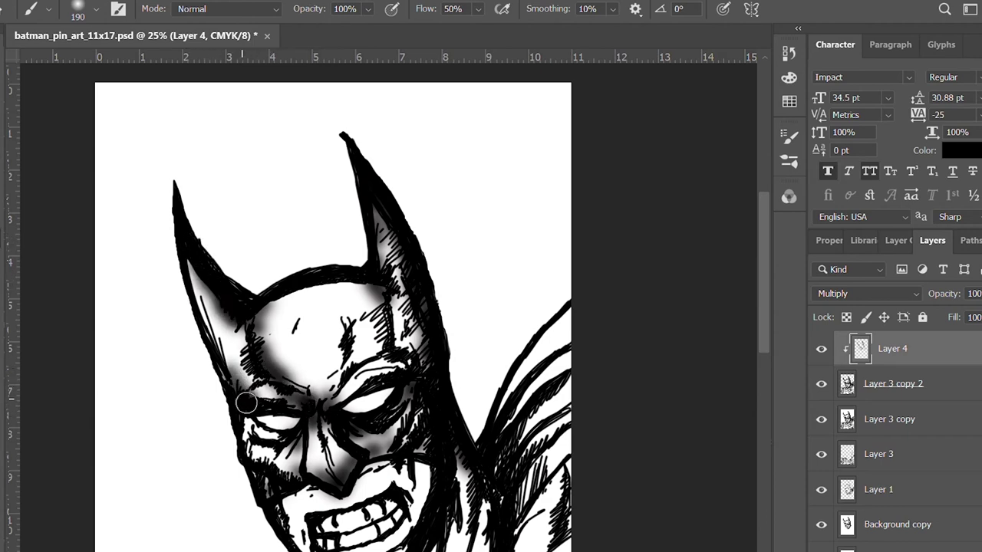
left_click_drag(497, 357, 476, 235)
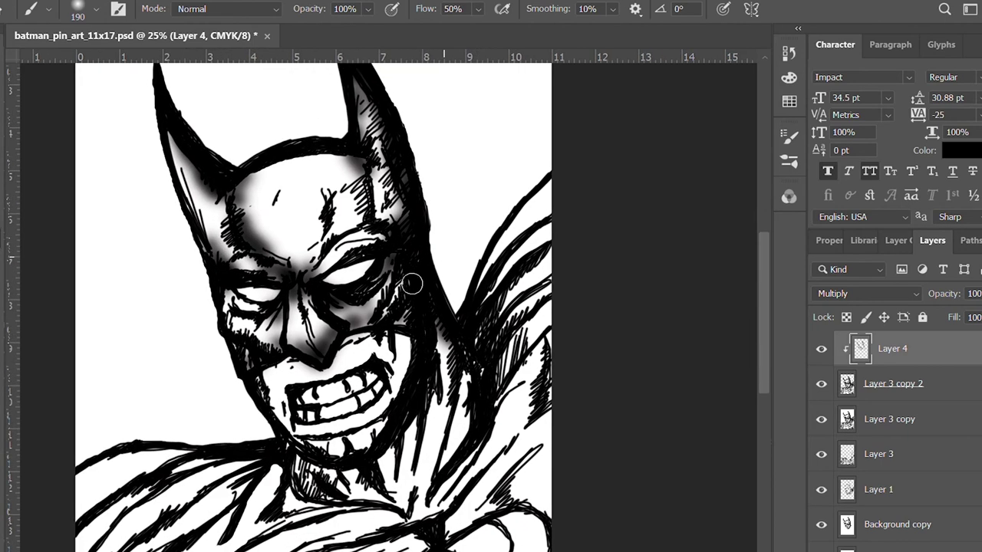
mouse_move(240, 350)
left_mouse_down()
mouse_move(266, 387)
mouse_move(416, 349)
mouse_move(407, 380)
mouse_move(359, 338)
mouse_move(294, 360)
left_mouse_up()
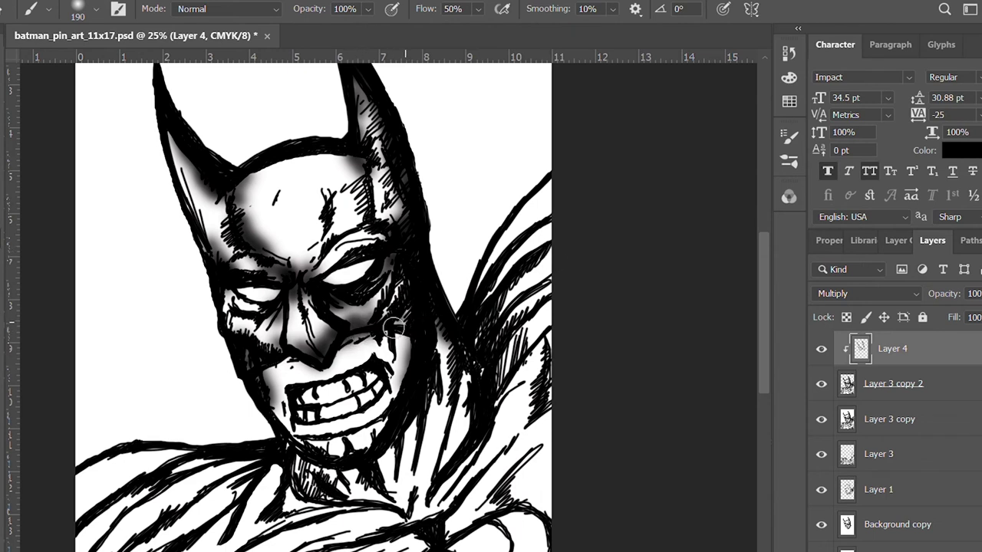
left_click_drag(415, 377, 399, 278)
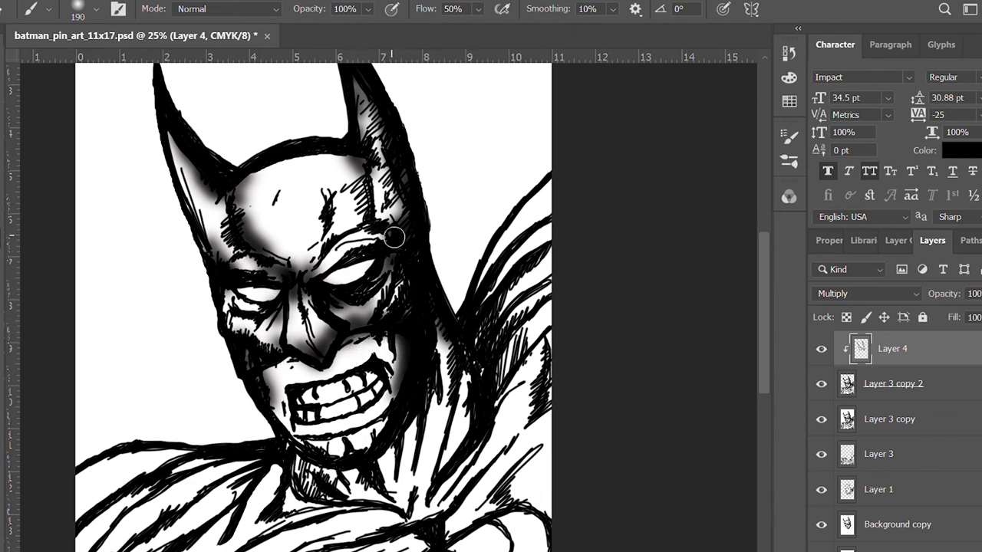
left_click_drag(230, 295, 250, 332)
mouse_move(271, 404)
left_mouse_down()
mouse_move(337, 459)
mouse_move(323, 472)
mouse_move(430, 400)
mouse_move(445, 353)
left_mouse_up()
Lower Layer 4's fill to 61% and add a new empty layer above it
mouse_move(759, 293)
left_mouse_down()
mouse_move(758, 352)
mouse_move(778, 326)
left_mouse_up()
left_click_drag(974, 343, 980, 344)
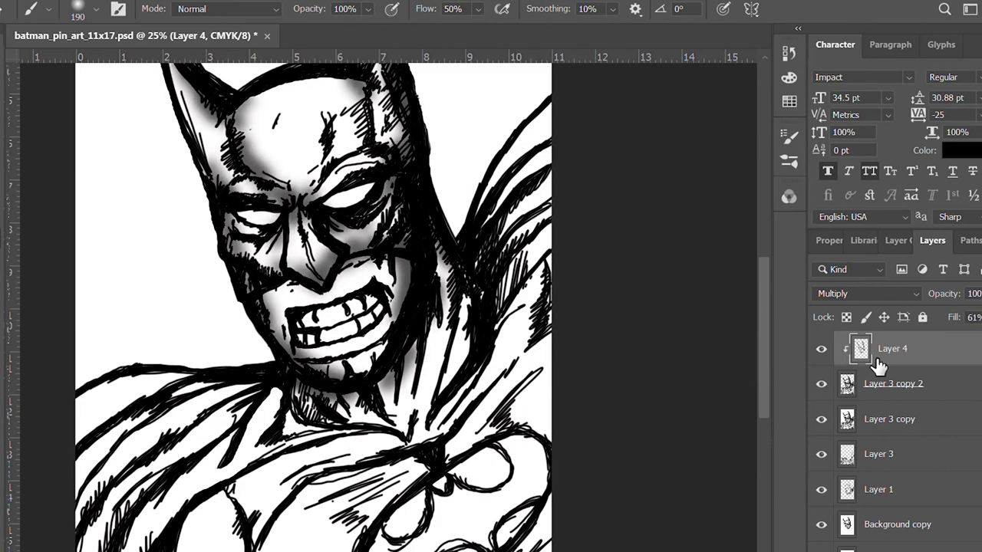
key("ctrl+shift+alt+n")
Clip the new Layer 5 and shade the upper-right cape, shoulders and neck
left_click(943, 366, "alt")
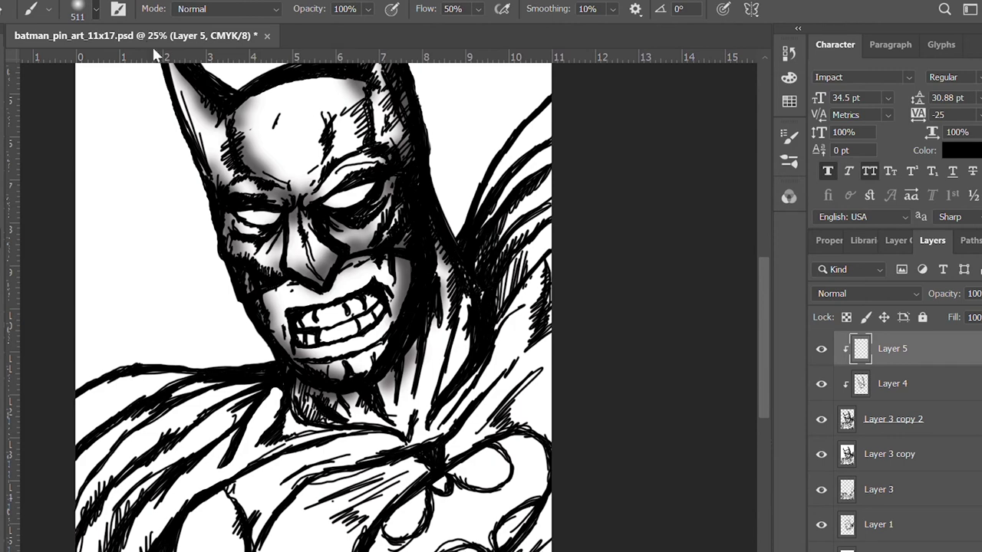
scroll(871, 293, "down", 3)
mouse_move(537, 191)
left_mouse_down()
mouse_move(566, 285)
mouse_move(570, 225)
mouse_move(522, 123)
left_mouse_up()
mouse_move(338, 329)
left_mouse_down()
mouse_move(253, 414)
mouse_move(115, 414)
left_mouse_up()
mouse_move(368, 292)
left_mouse_down()
mouse_move(276, 460)
mouse_move(130, 429)
mouse_move(306, 414)
left_mouse_up()
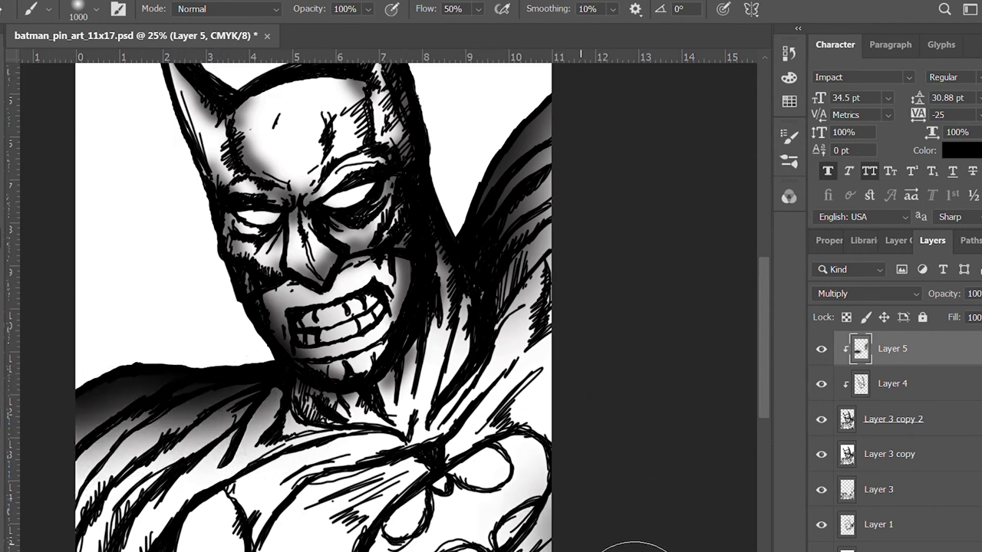
Darken the lower chest, lower-left corner and both sides of the cape
scroll(606, 545, "down", 1)
left_click_drag(445, 529, 491, 546)
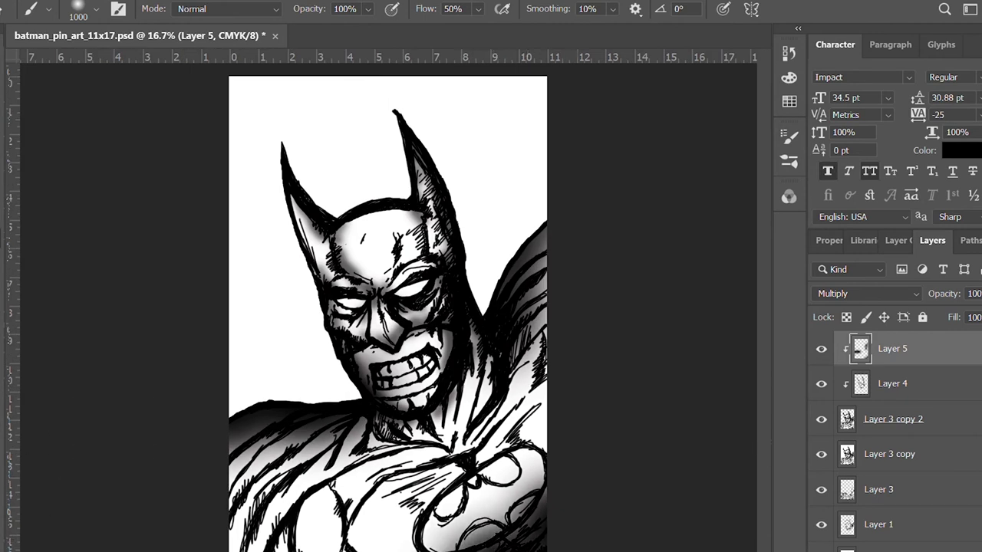
left_click_drag(300, 548, 234, 546)
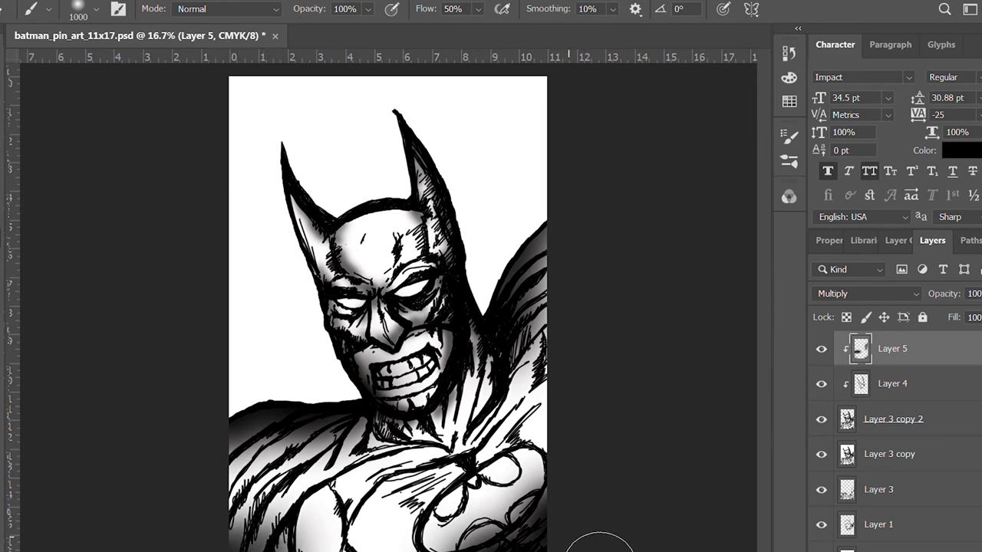
left_click_drag(262, 436, 286, 454)
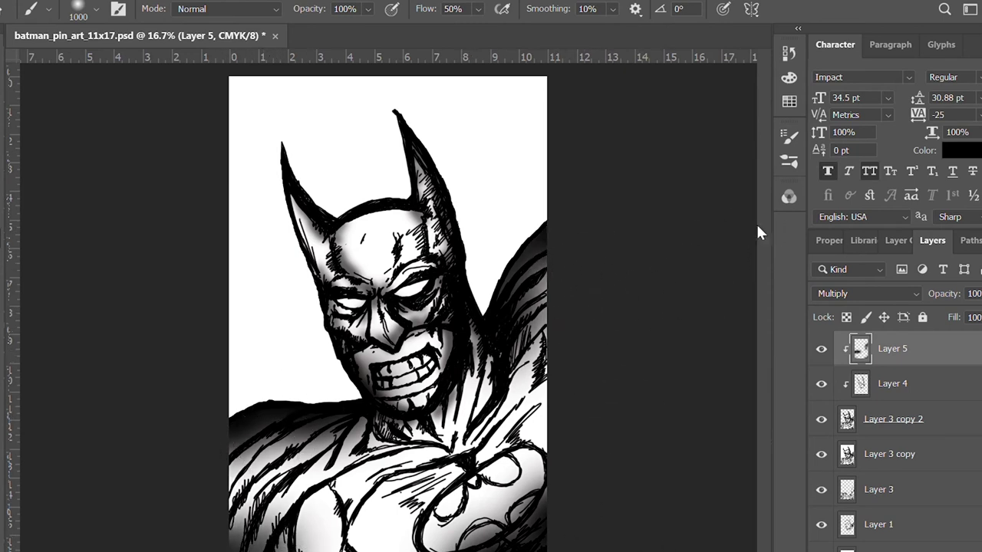
left_click_drag(529, 349, 510, 337)
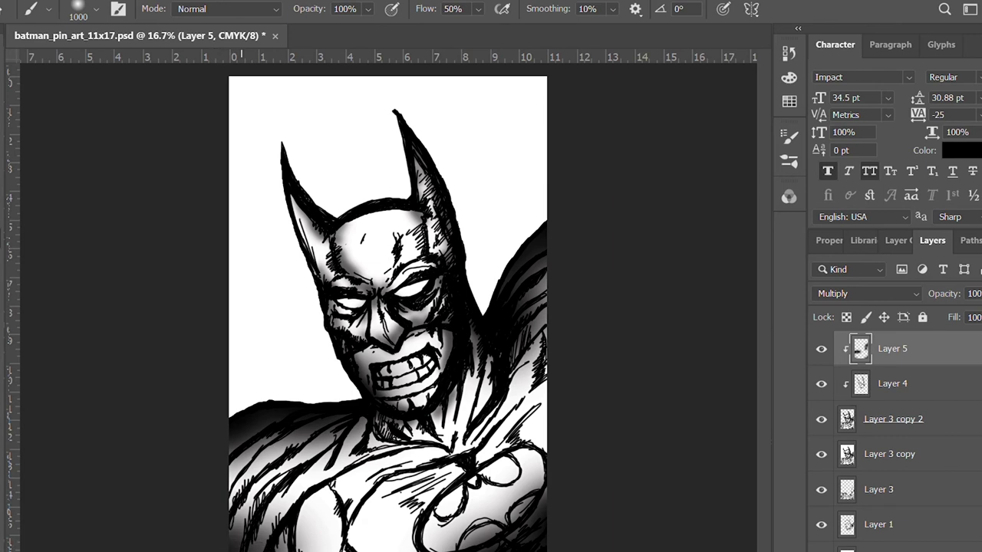
Lighten the shading around the mouth with a soft round eraser
key("e")
key("shift+bracketleft")
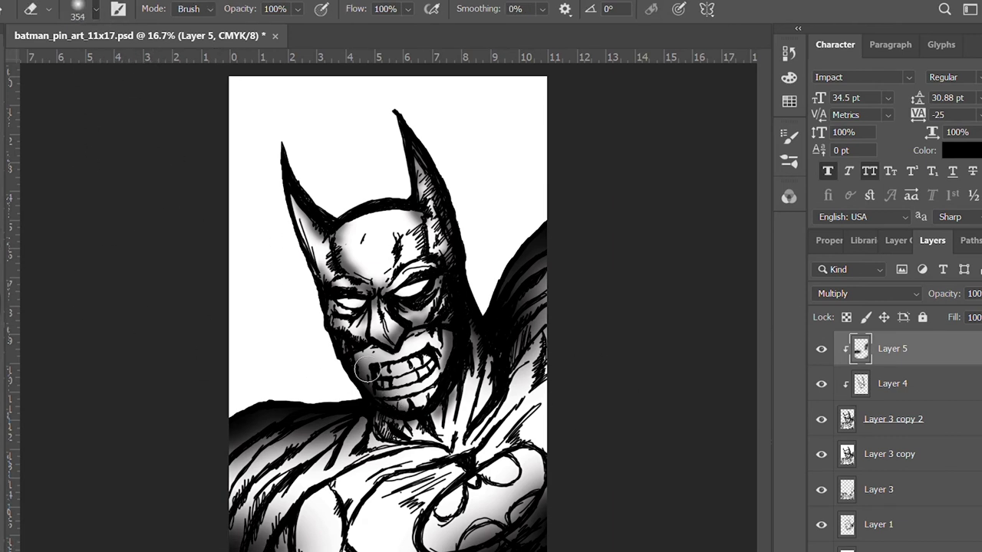
left_click_drag(367, 371, 400, 397)
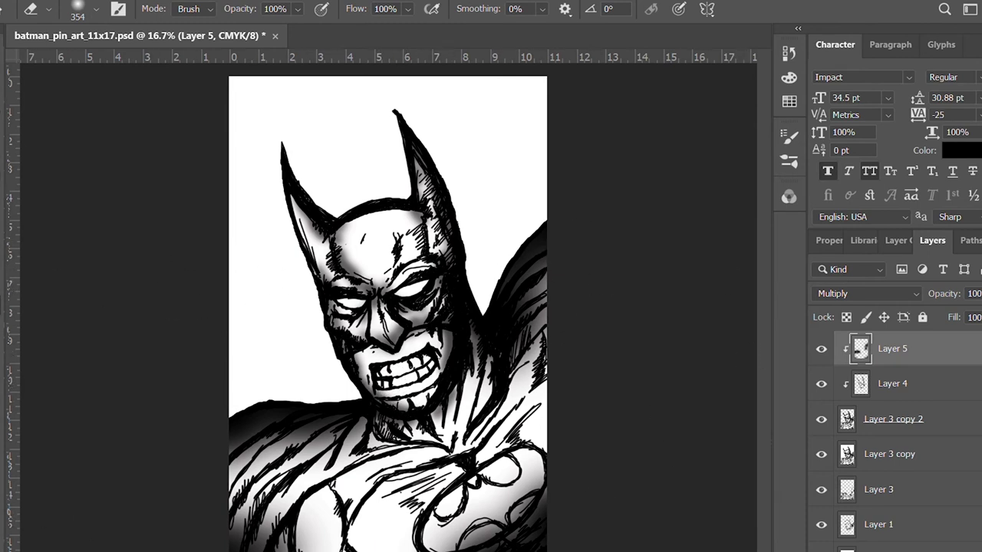
Deepen the cape, neck and upper-chest shading with a soft brush, then add a clipped Layer 6
key("b")
left_click_drag(237, 530, 259, 460)
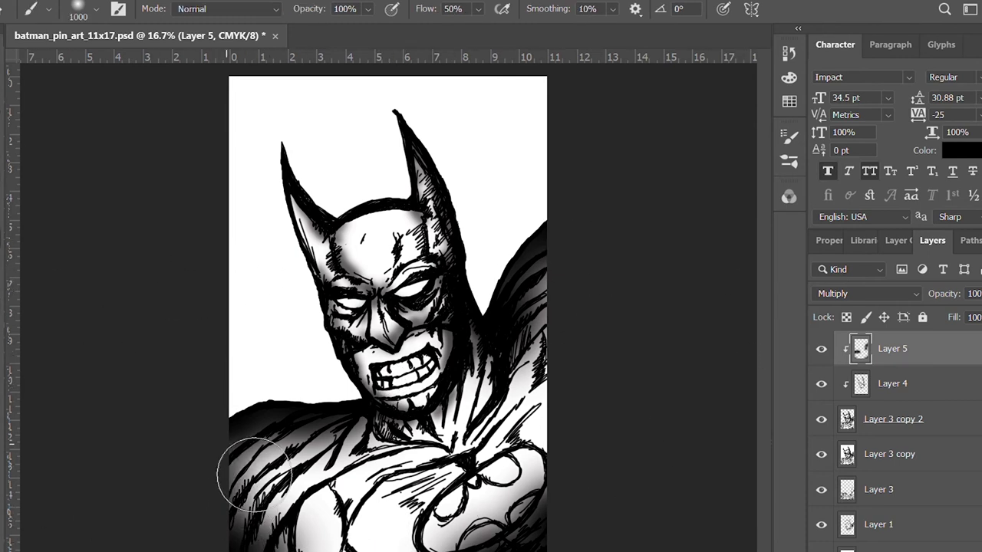
left_click_drag(541, 461, 537, 529)
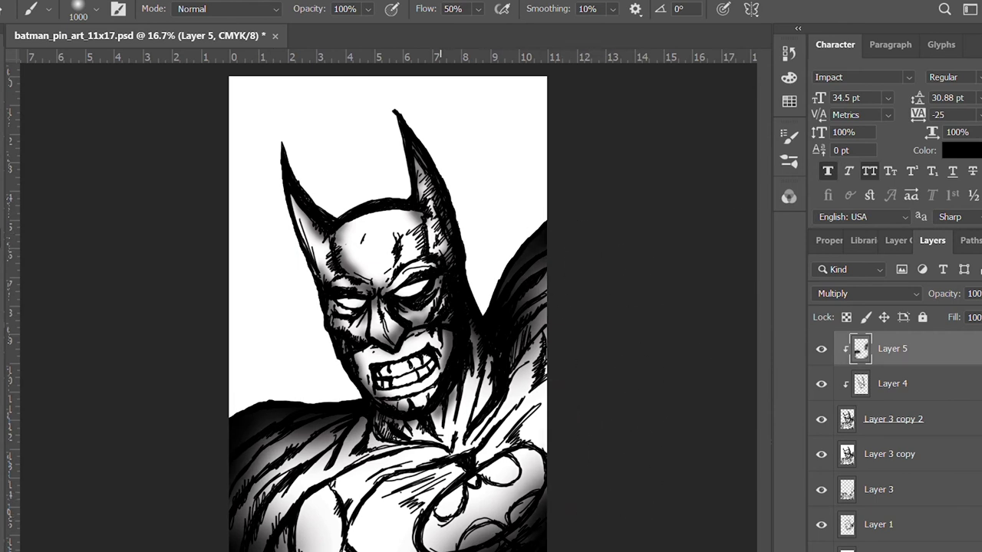
left_click_drag(261, 537, 314, 541)
left_click_drag(397, 433, 353, 453)
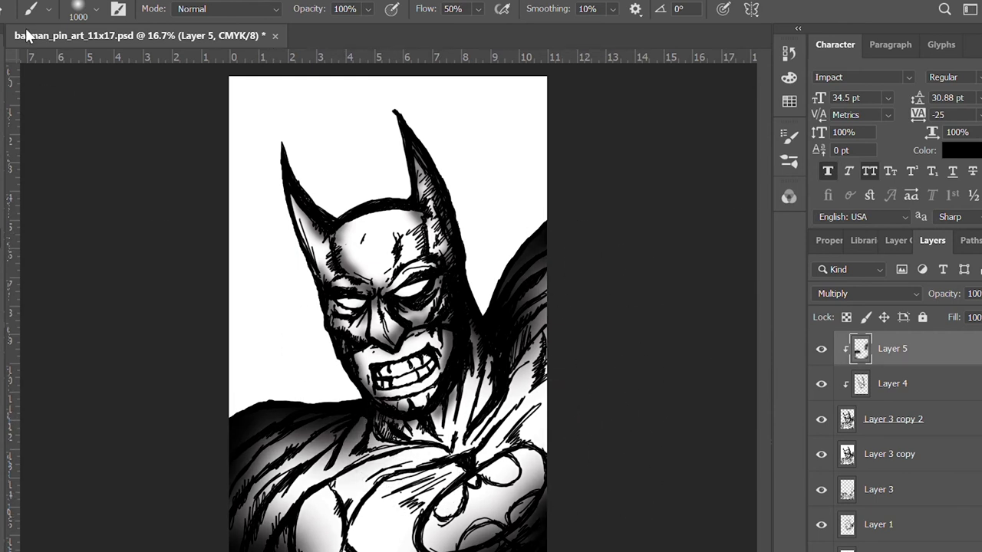
key("ctrl+shift+alt+n")
left_click(938, 382)
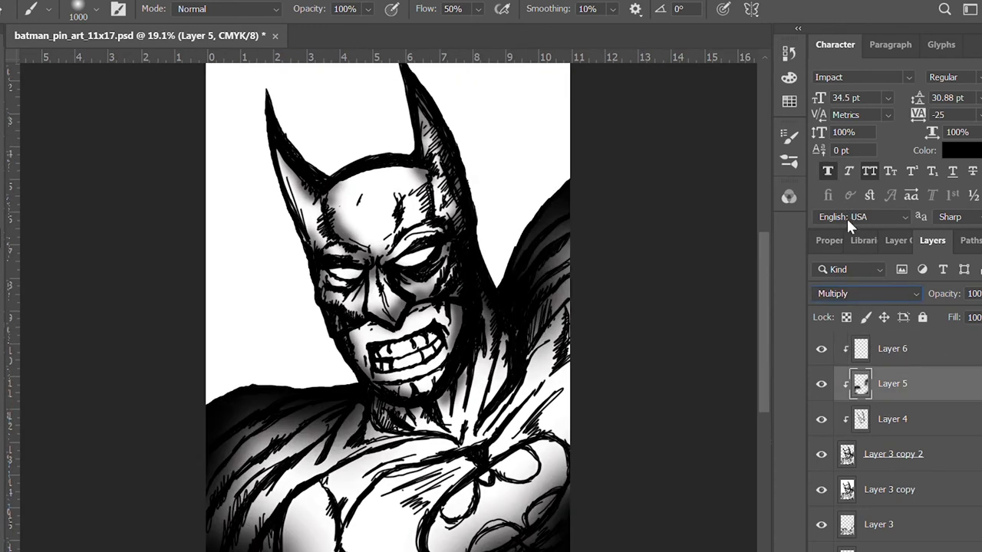
Set Layer 6 to Multiply and darken the neck, shoulder and chest
key("alt+bracketright")
key("shift+alt+m")
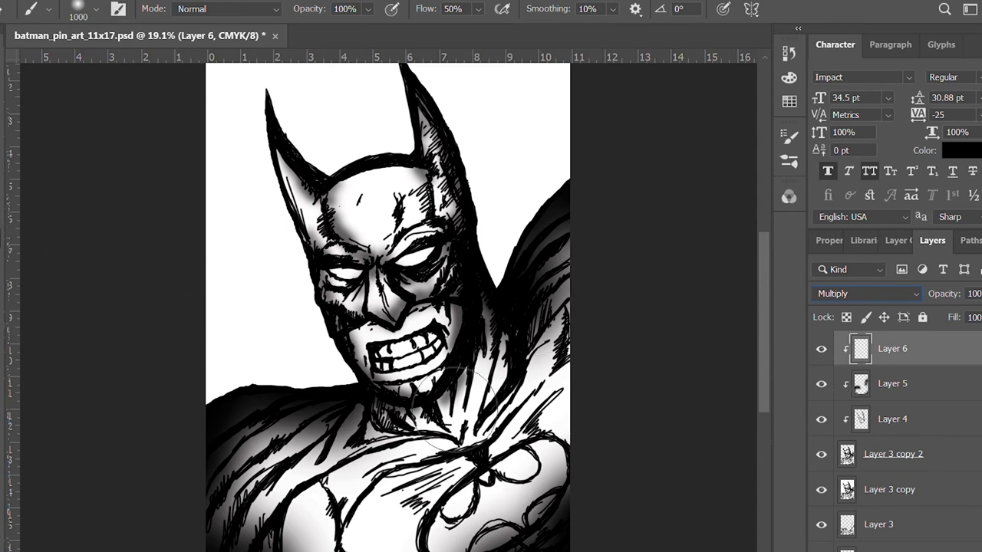
mouse_move(382, 399)
left_mouse_down()
mouse_move(509, 351)
mouse_move(540, 452)
left_mouse_up()
left_click_drag(473, 463, 509, 439)
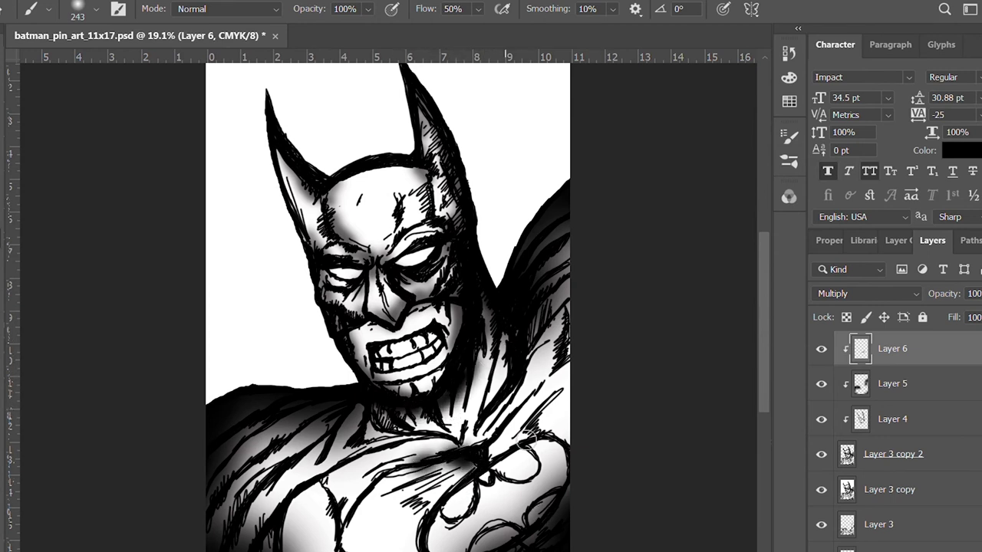
Add a clipped Multiply Layer 7 with grey chest shading and lower its fill to 55%
key("ctrl+shift+alt+n")
left_click(951, 373, "alt")
left_click(846, 293)
mouse_move(399, 469)
left_mouse_down()
mouse_move(577, 422)
mouse_move(553, 445)
mouse_move(572, 475)
left_mouse_up()
mouse_move(373, 503)
left_mouse_down()
mouse_move(322, 548)
mouse_move(307, 491)
mouse_move(325, 476)
mouse_move(272, 537)
mouse_move(313, 494)
left_mouse_up()
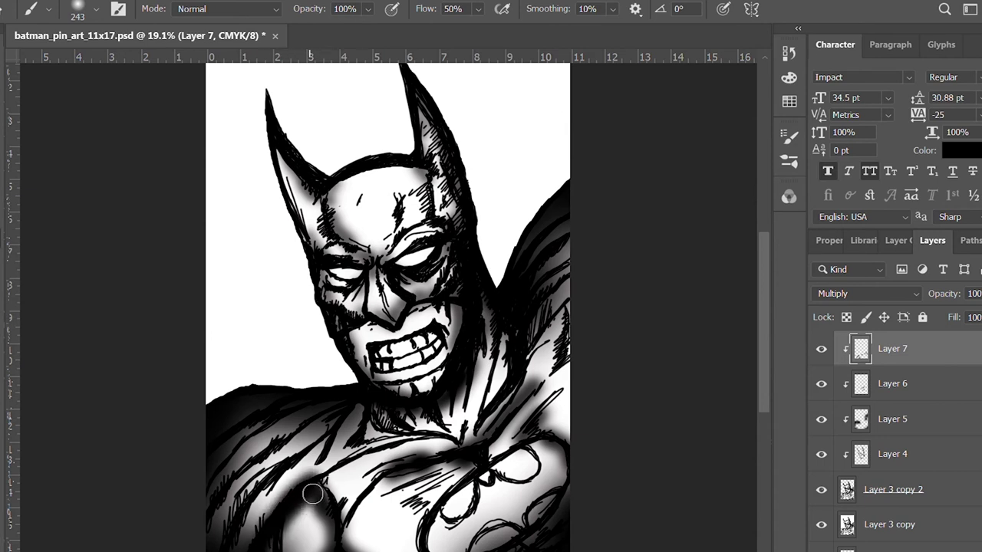
left_click_drag(975, 318, 973, 341)
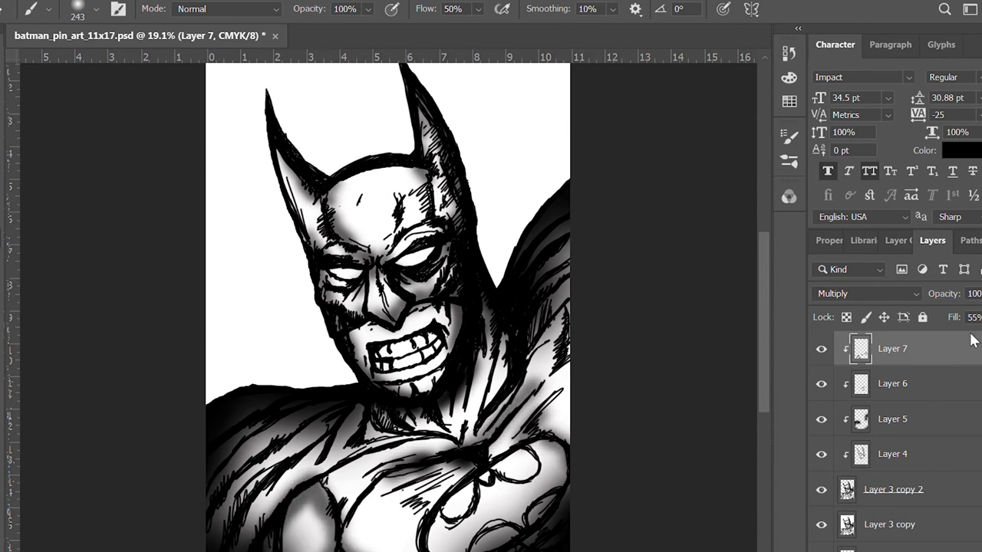
Brush dark Multiply shading over the chest and right shoulder on Layer 8, then add Multiply Layer 9
key("ctrl+shift+alt+n")
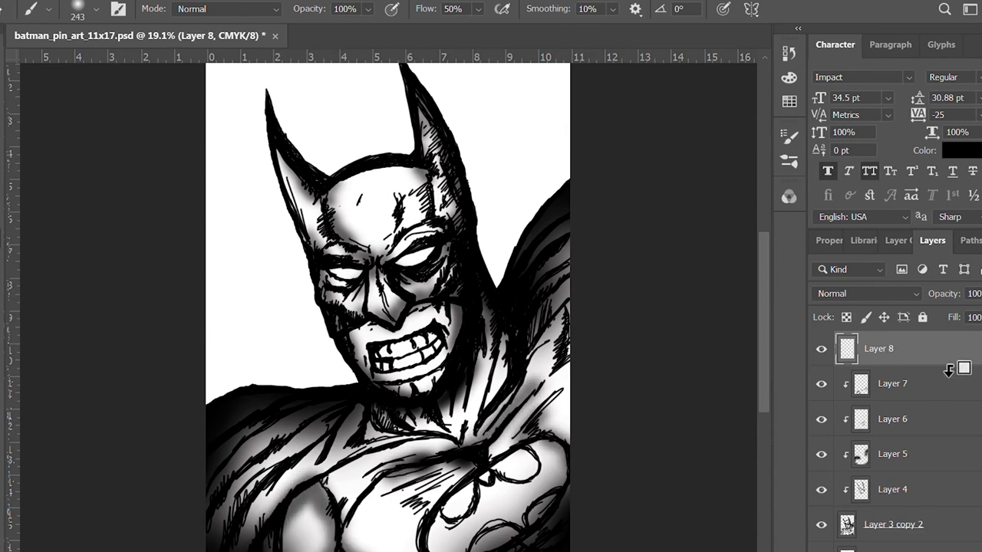
key("shift+alt+m")
left_click_drag(324, 485, 414, 451)
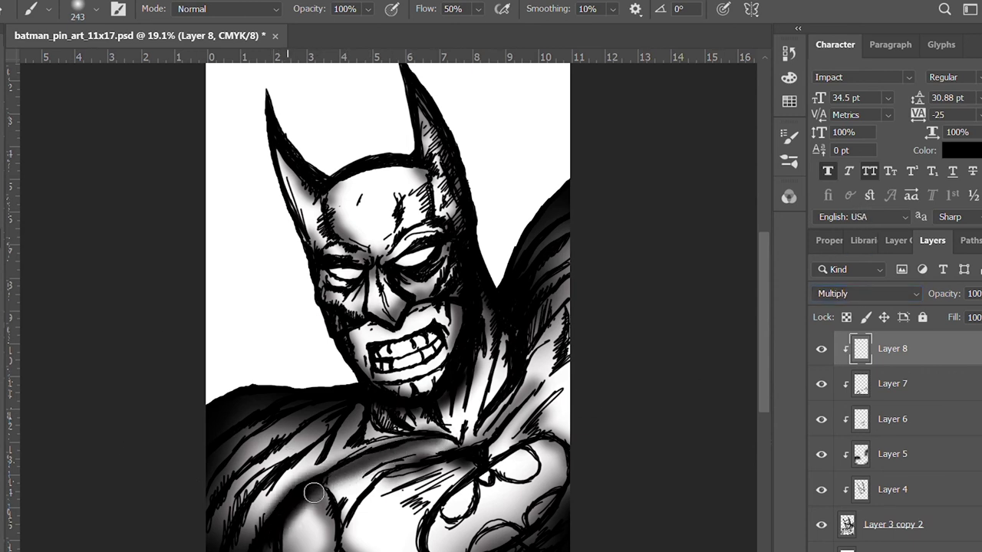
left_click_drag(480, 435, 530, 358)
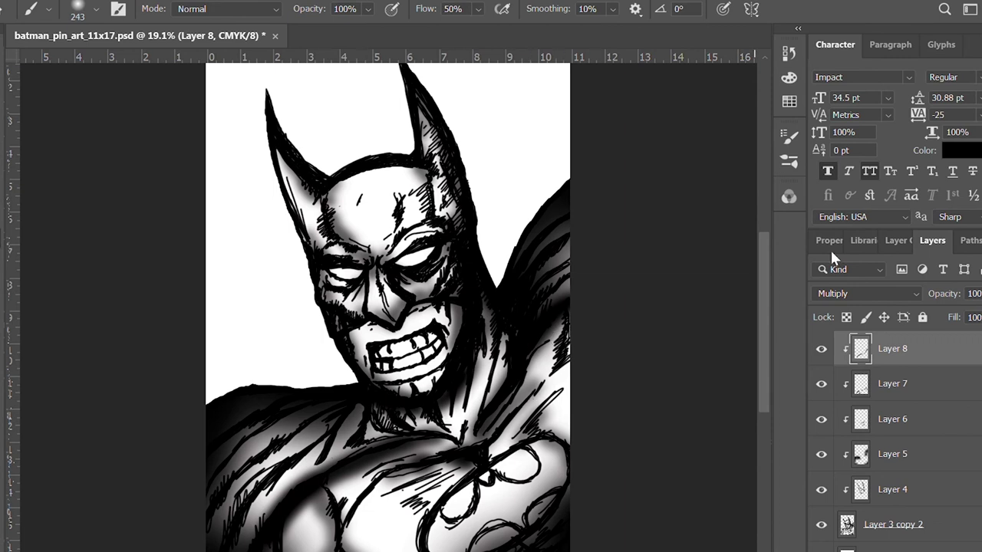
left_click(821, 385)
key("ctrl+shift+alt+n")
key("shift+alt+m")
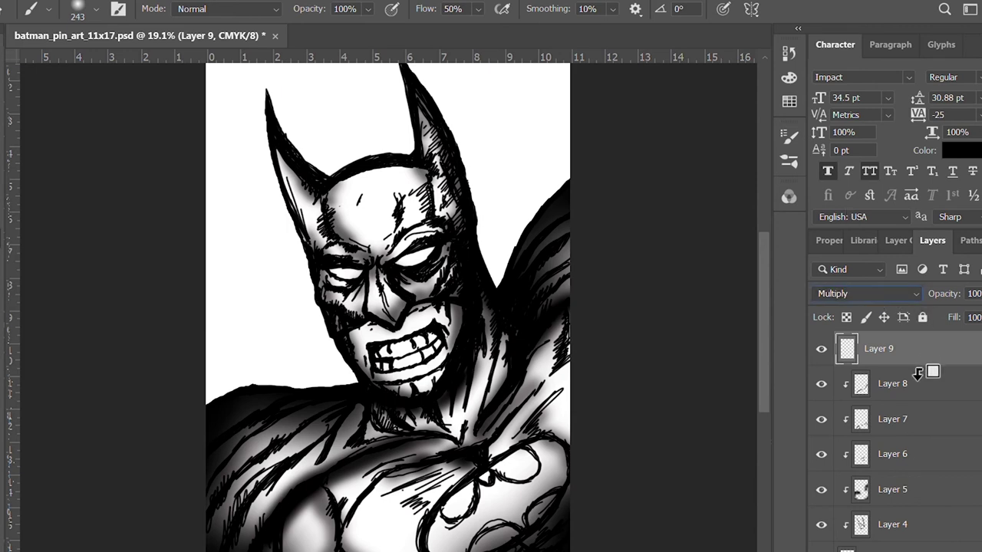
Paint dark shading around both of Batman's eyes on Layer 9
left_click(905, 544)
key("w")
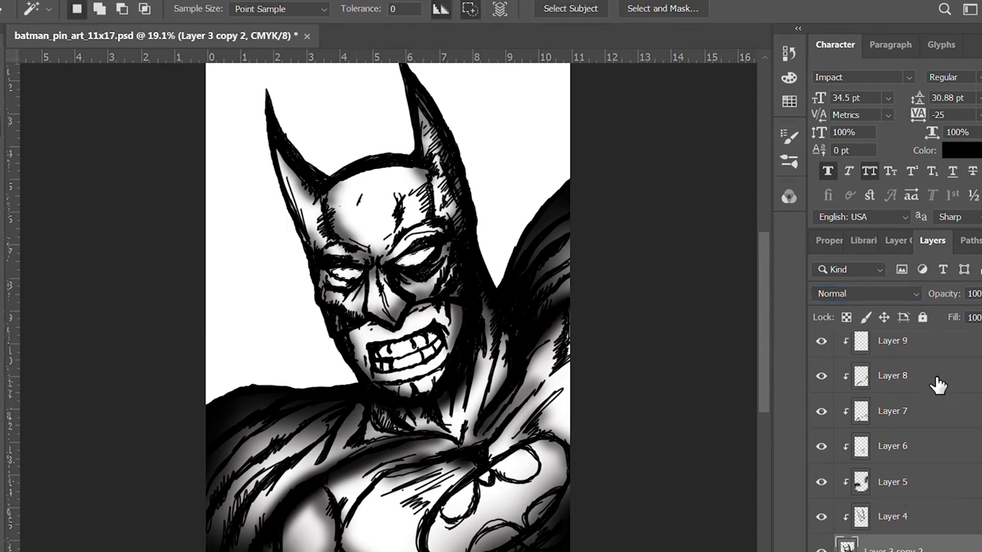
scroll(874, 376, "up", 1)
left_click(936, 349)
key("b")
left_click_drag(336, 285, 342, 282)
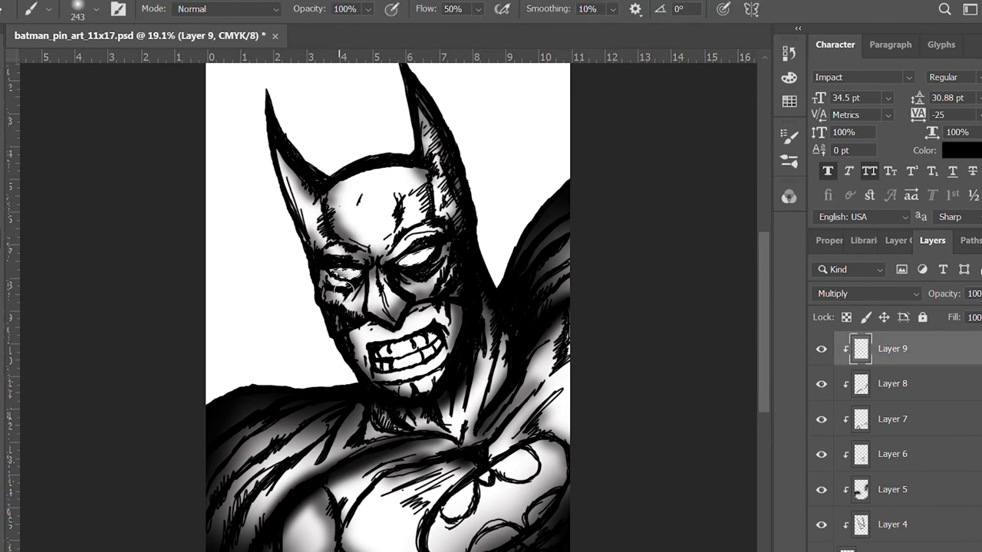
left_click_drag(449, 284, 438, 263)
left_click_drag(330, 287, 439, 258)
Erase the excess shading so the eye slits return to white
key("e")
left_click_drag(315, 291, 362, 301)
mouse_move(414, 276)
left_mouse_down()
mouse_move(458, 271)
mouse_move(463, 242)
mouse_move(327, 256)
mouse_move(351, 265)
mouse_move(477, 255)
left_mouse_up()
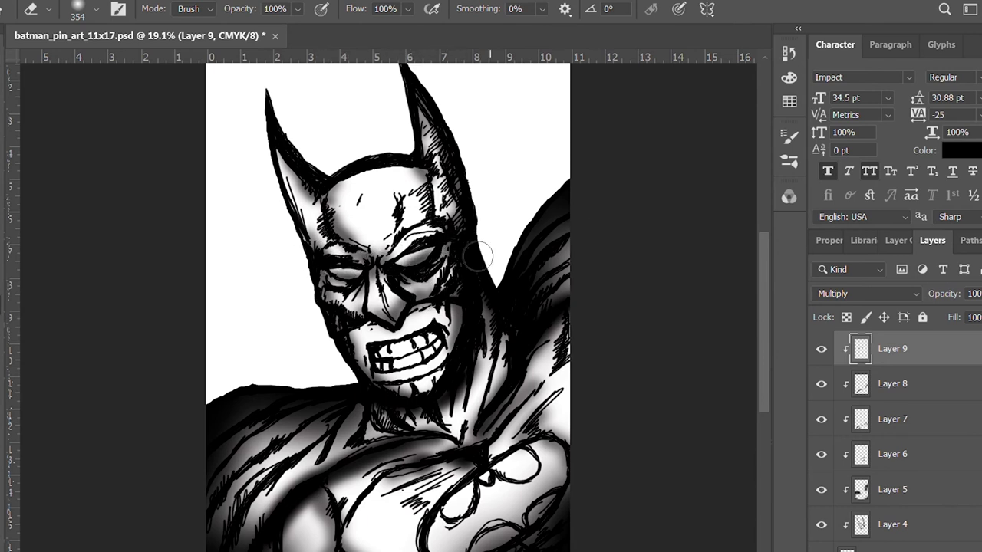
left_click_drag(428, 267, 399, 270)
Darken the area across both eyes again on Layer 9
scroll(932, 369, "down", 3)
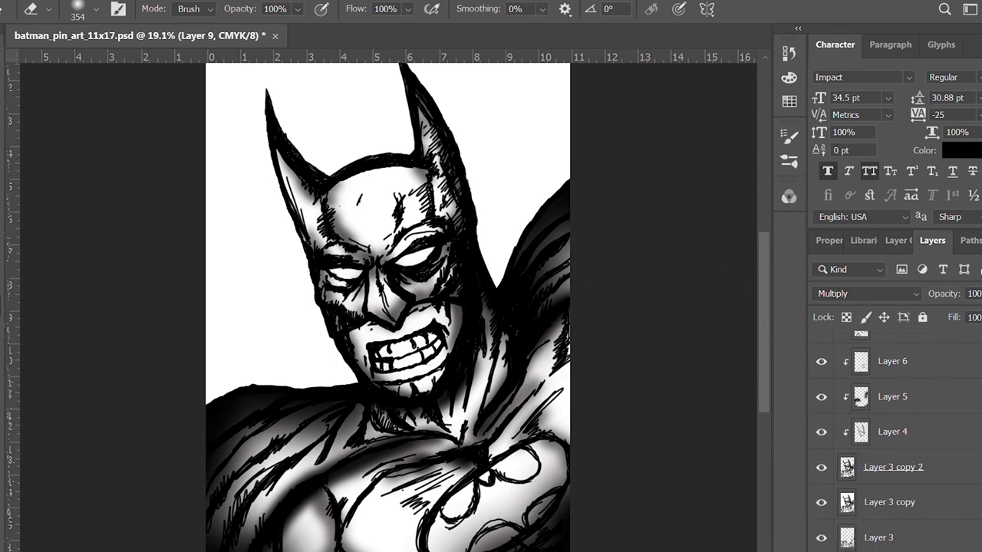
left_click(859, 459)
key("w")
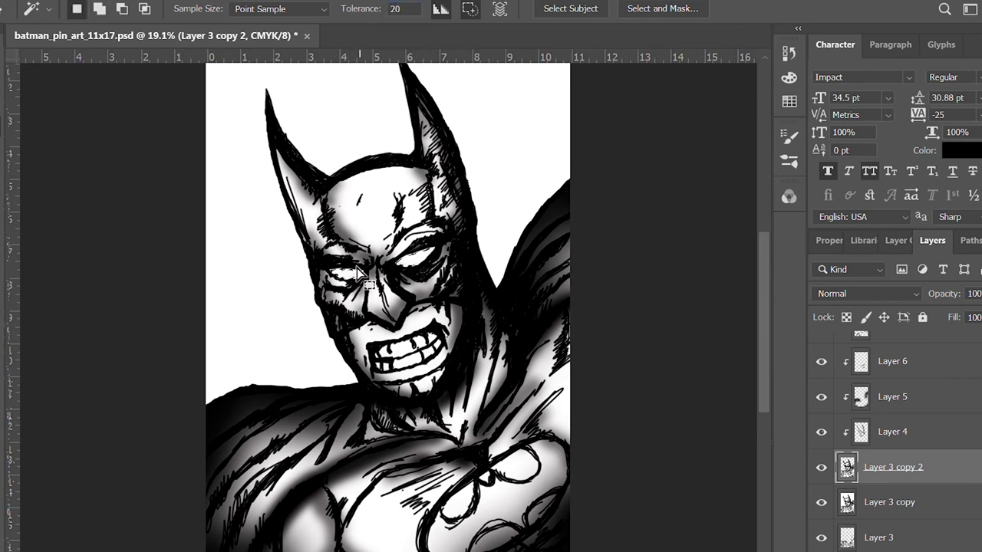
scroll(920, 399, "up", 3)
left_click(927, 347)
key("b")
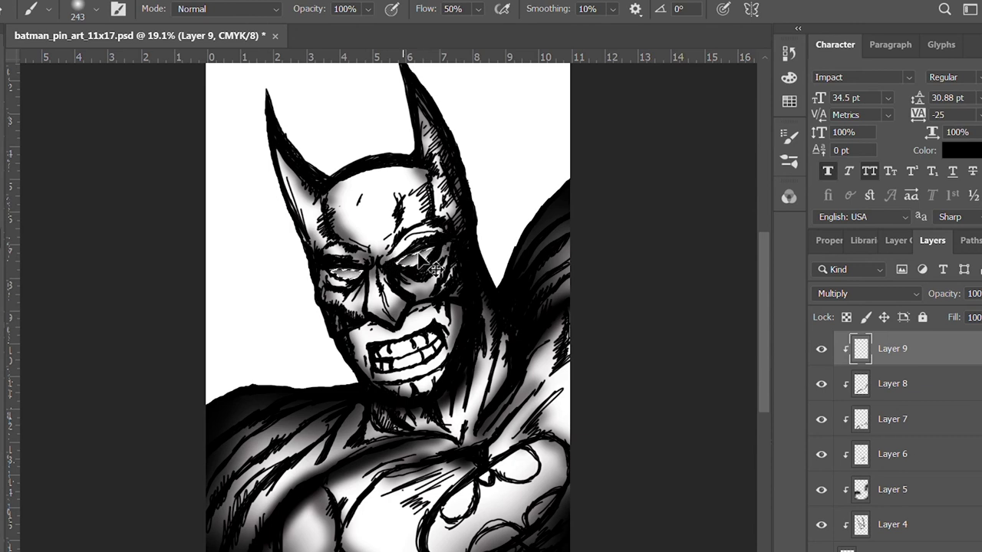
mouse_move(330, 265)
left_mouse_down()
mouse_move(437, 245)
mouse_move(455, 230)
left_mouse_up()
Erase the dark tone back off the eyes
key("e")
mouse_move(316, 255)
left_mouse_down()
mouse_move(432, 236)
mouse_move(397, 314)
left_mouse_up()
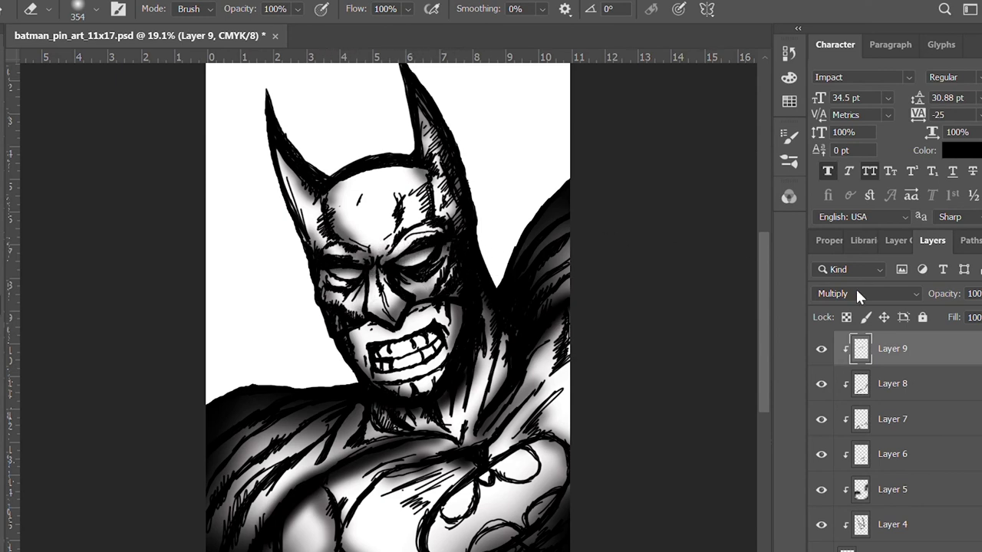
scroll(757, 349, "down", 2)
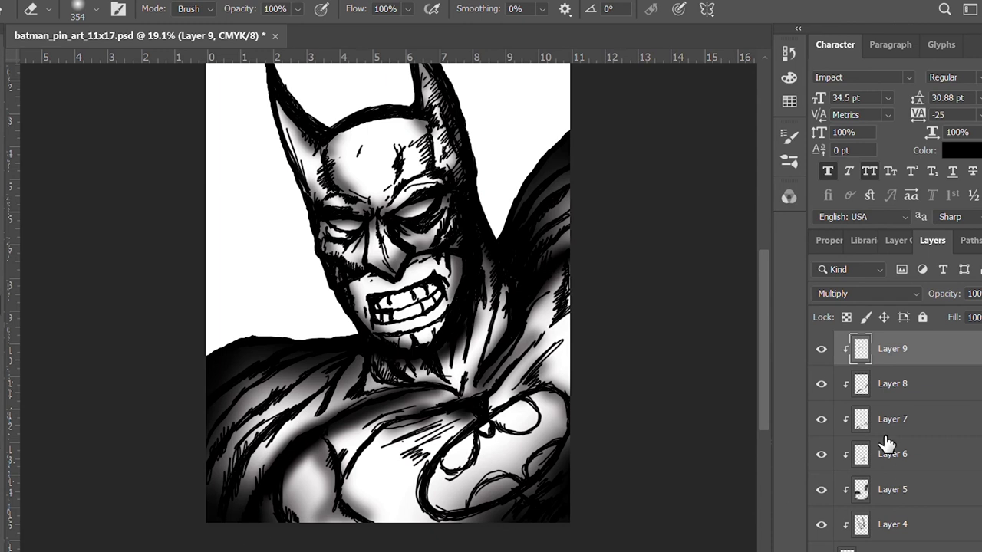
Merge copies of Layer 3 copy 2 through Layer 9 into one layer and duplicate the result
scroll(913, 418, "down", 4)
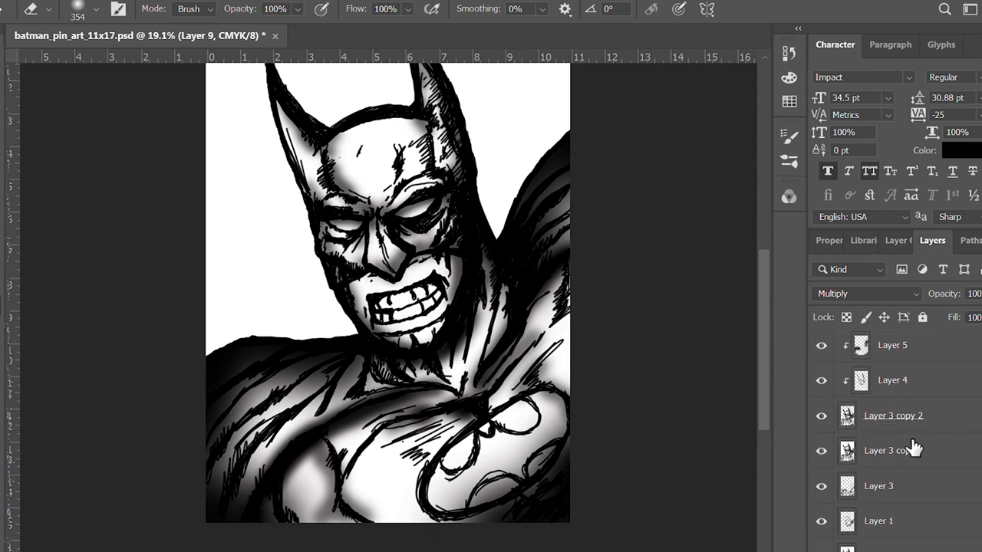
left_click(950, 417)
left_click(946, 346, "shift")
scroll(928, 430, "up", 4)
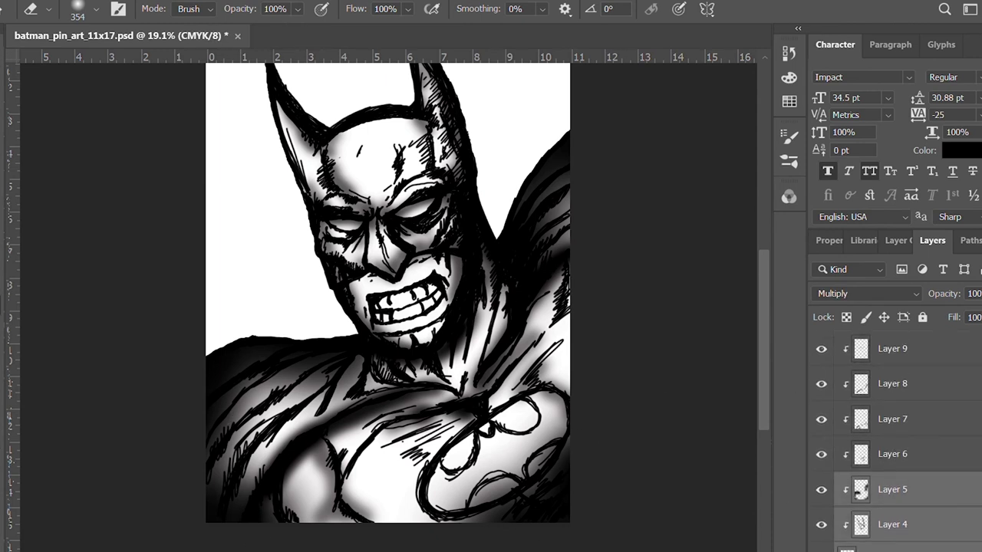
left_click(928, 419, "shift")
left_click(927, 386, "shift")
left_click(916, 349, "shift")
key("ctrl+j")
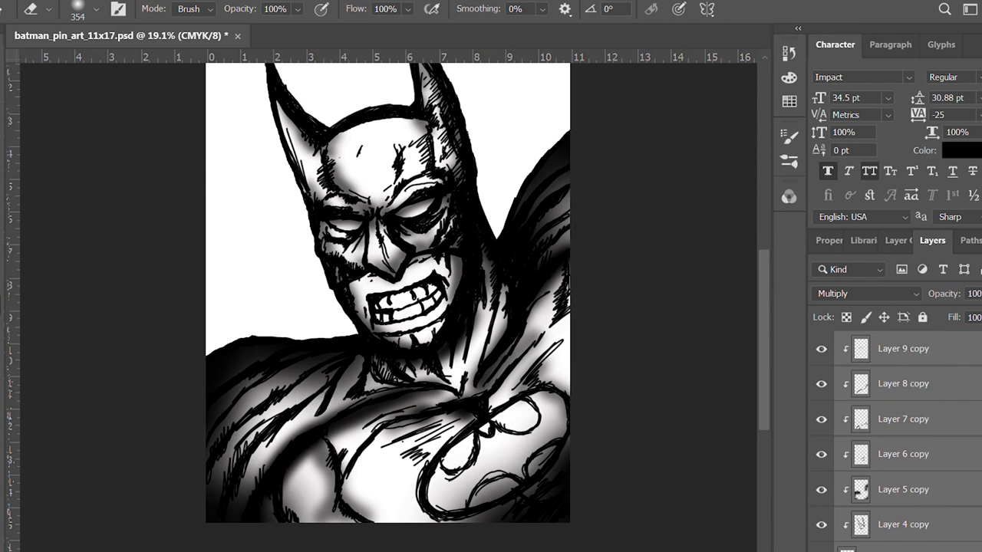
key("ctrl+e")
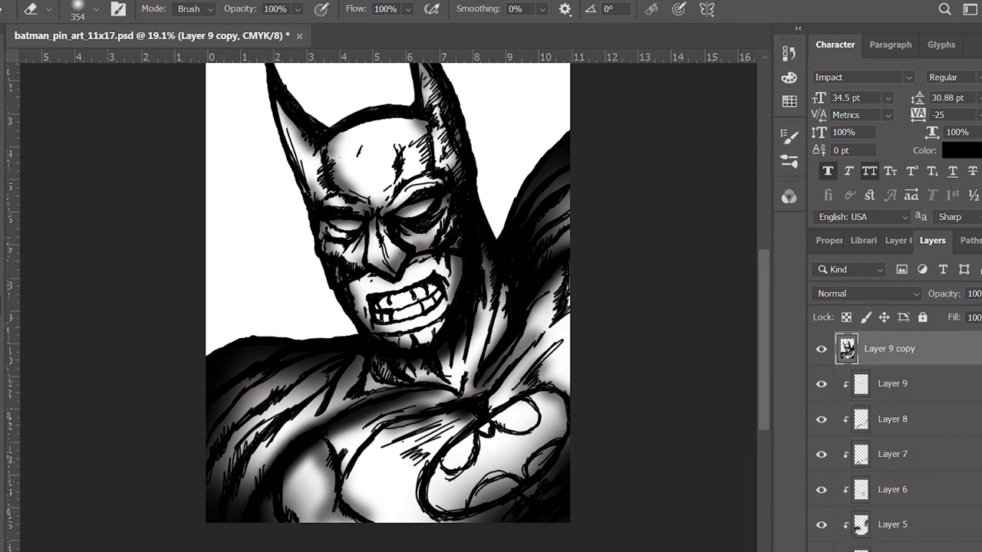
key("ctrl+j")
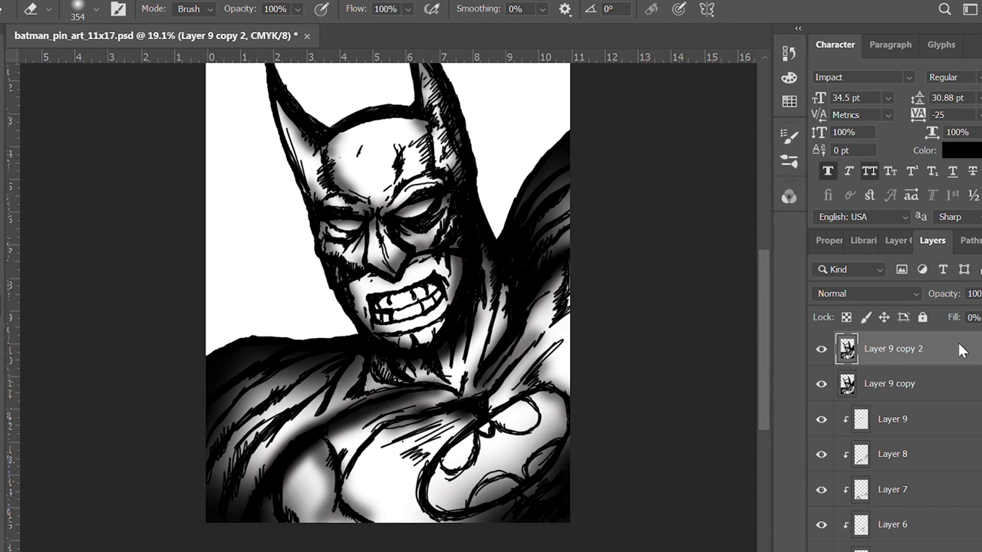
key("h")
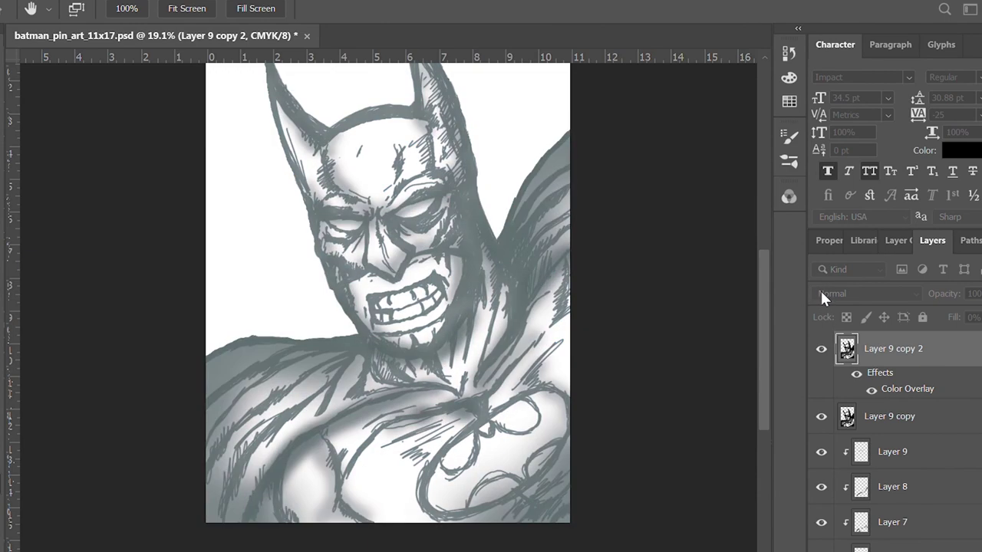
Create Layer 10 filled with a sampled grey, masked to the Batman figure and unclipped
key("e")
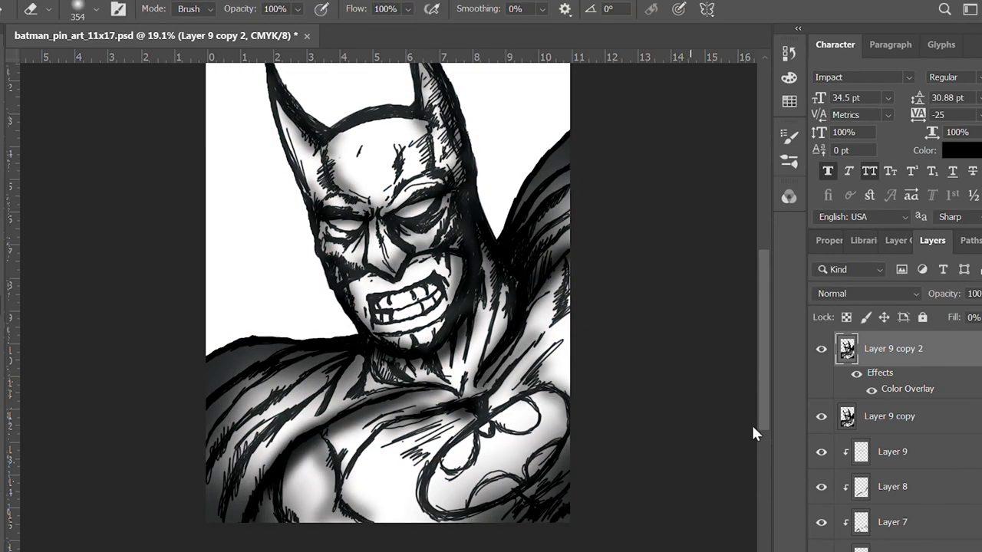
left_click(974, 349)
key("ctrl+shift+alt+n")
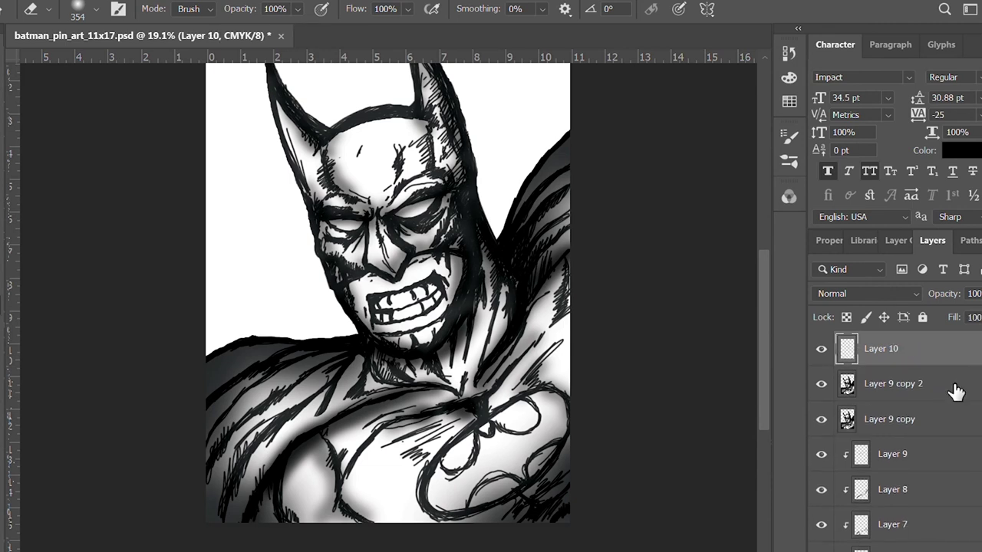
left_click(951, 367, "alt")
key("i")
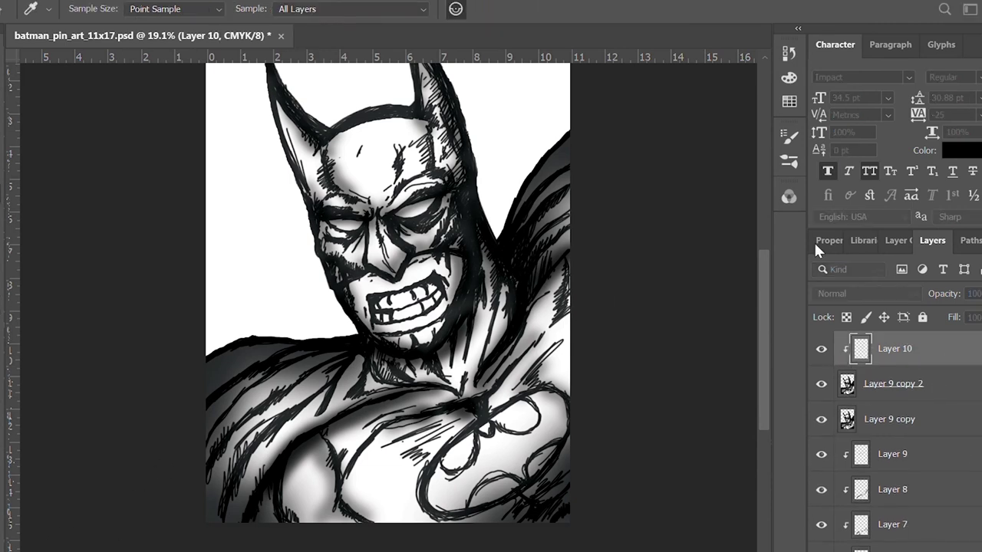
key("e")
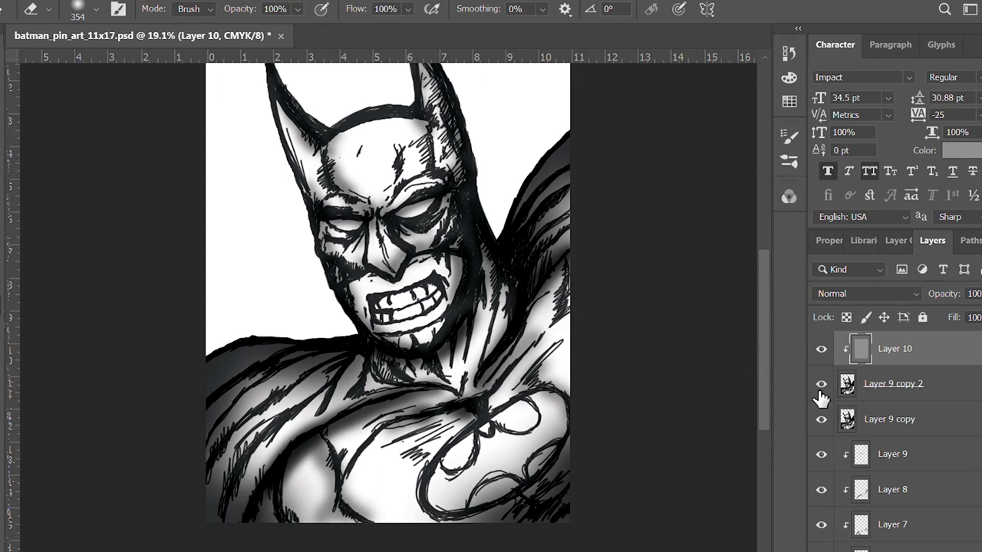
left_click(847, 384, "ctrl")
left_click(860, 368, "alt")
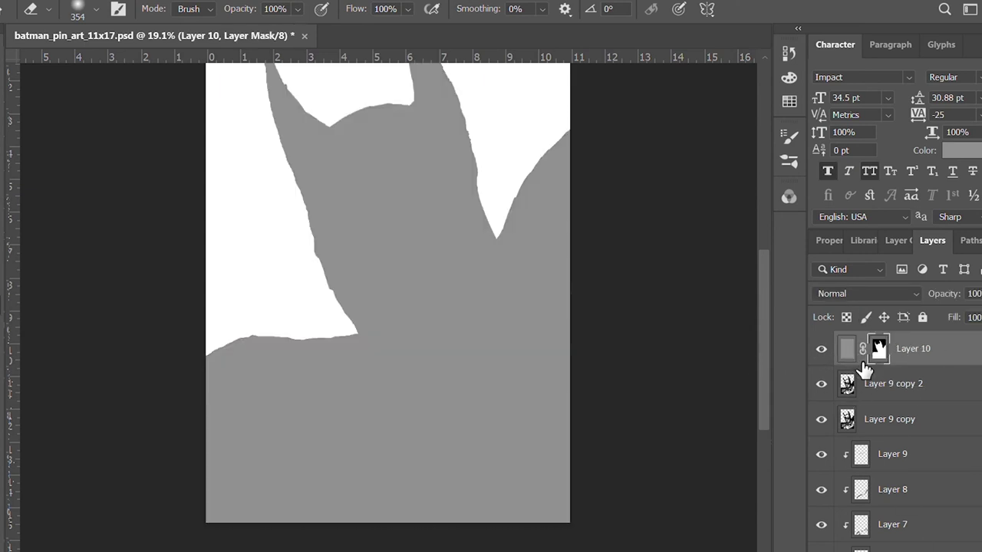
Try Vivid Light, Hard Mix, Hue and other blend modes on Layer 10
left_click(869, 294)
left_click(849, 426)
key("Down")
key("Down")
key("Down")
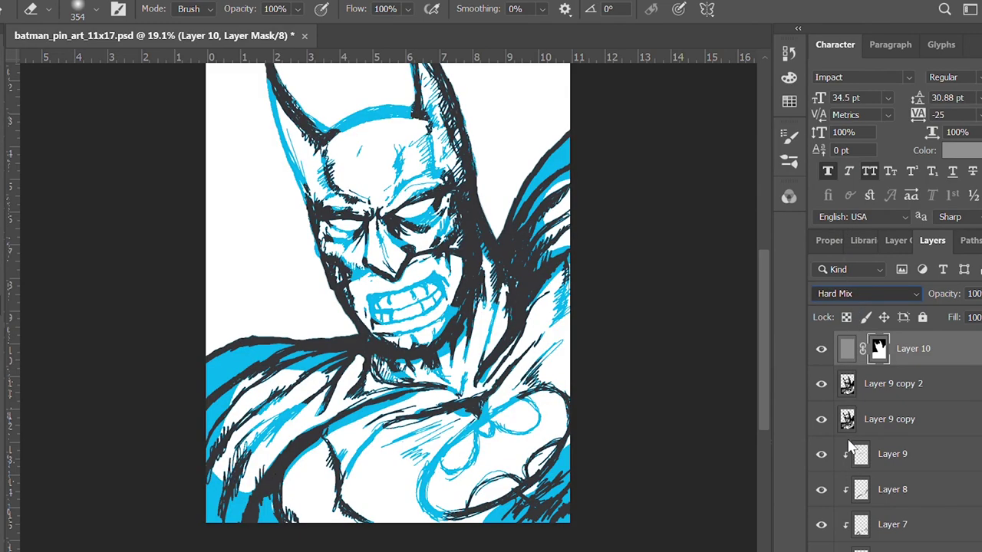
key("Down")
key("Down")
key("Down")
key("Down")
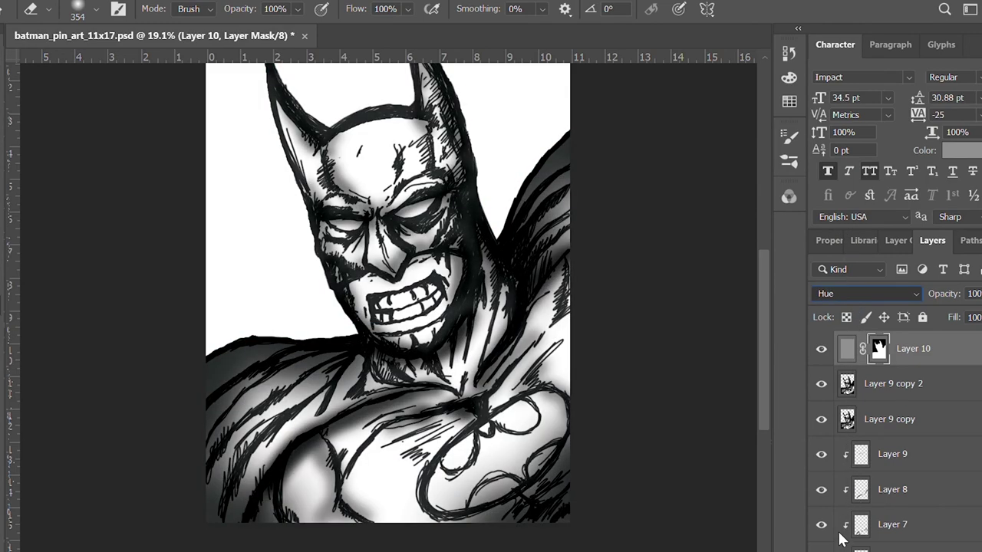
key("Up")
key("Up")
key("Up")
key("Up")
key("Up")
key("Up")
key("Down")
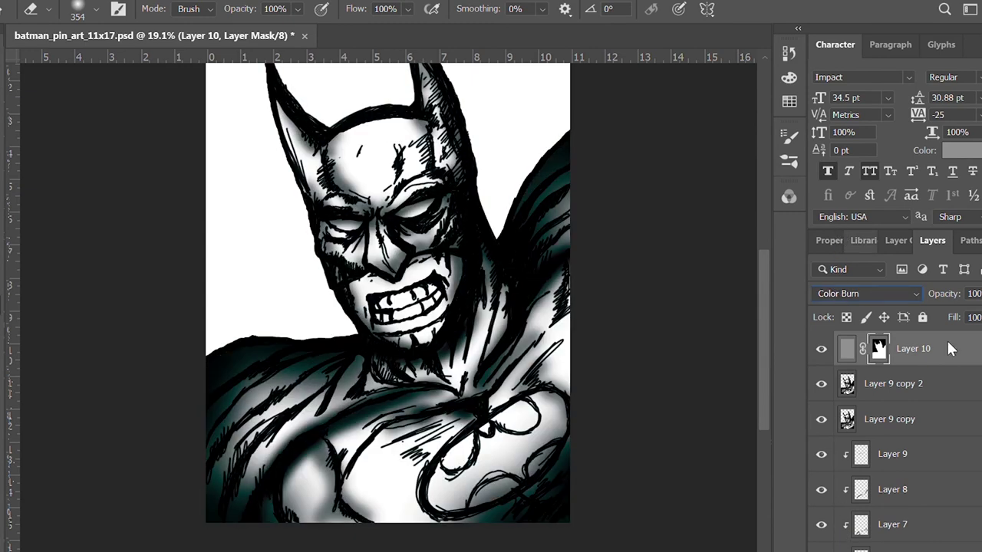
left_click_drag(953, 317, 920, 317)
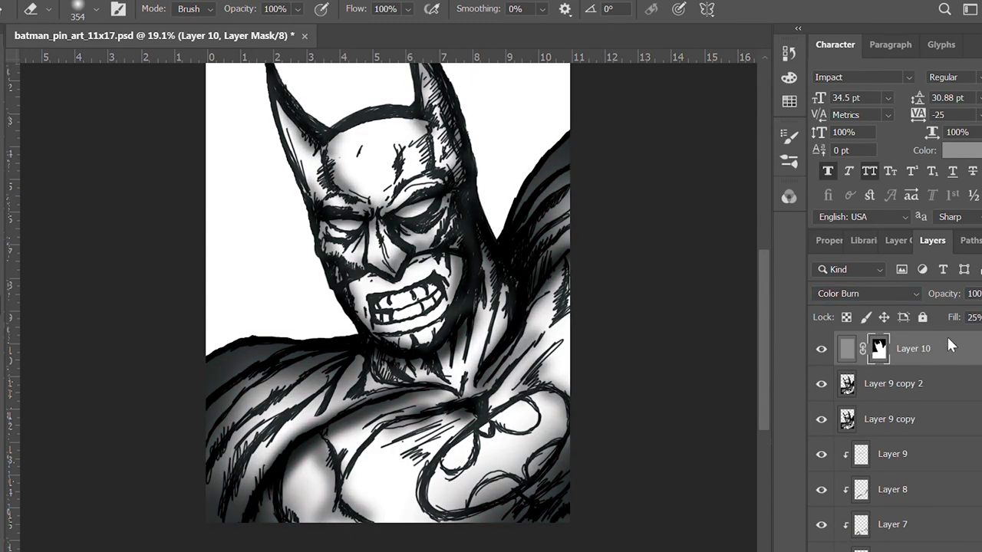
key("ctrl+z")
key("Up")
key("Down")
key("Down")
key("Down")
key("Up")
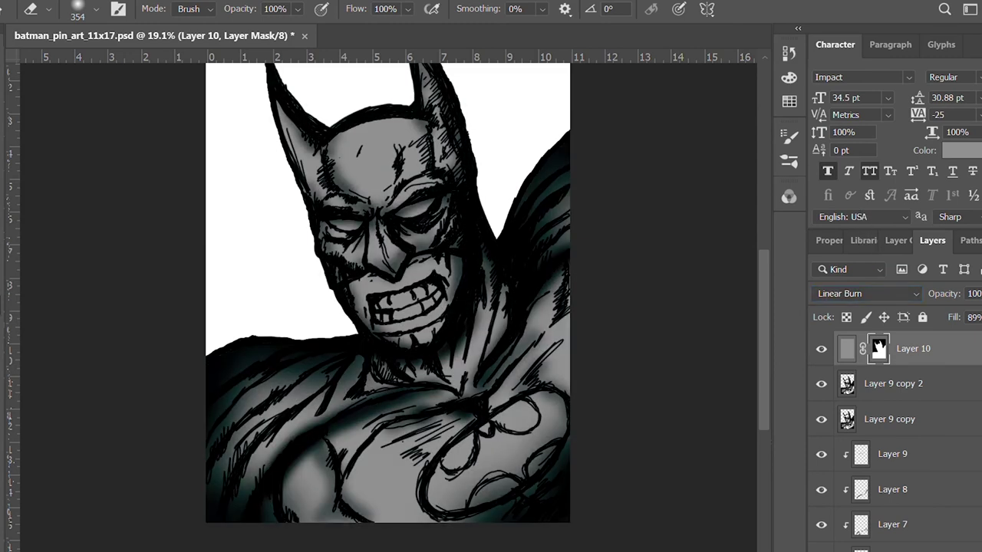
Keep Layer 9 copy 2 at Normal and set Layer 10 to Color Burn at 25% fill
left_click(947, 385)
scroll(888, 289, "down", 13)
key("Down")
key("Down")
key("Down")
key("Down")
key("Down")
key("Down")
key("Up")
key("Up")
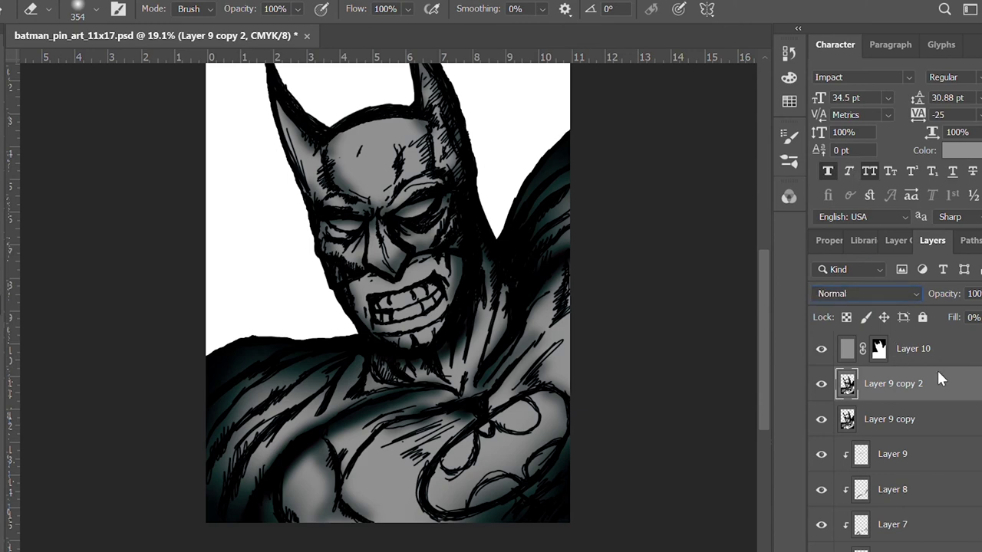
left_click(920, 349)
key("Down")
key("Down")
key("Up")
key("Up")
key("Up")
key("Tab")
key("Tab")
type("68")
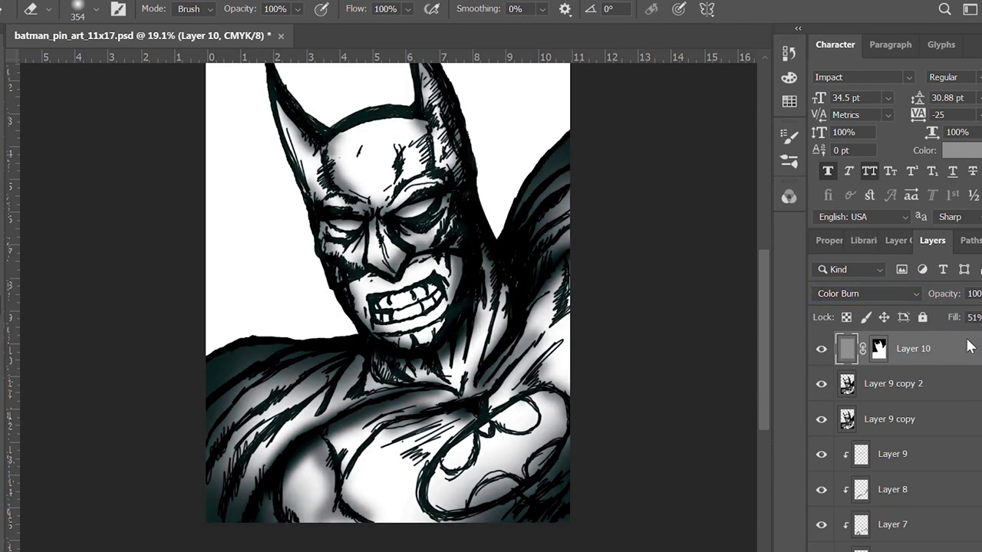
type("22")
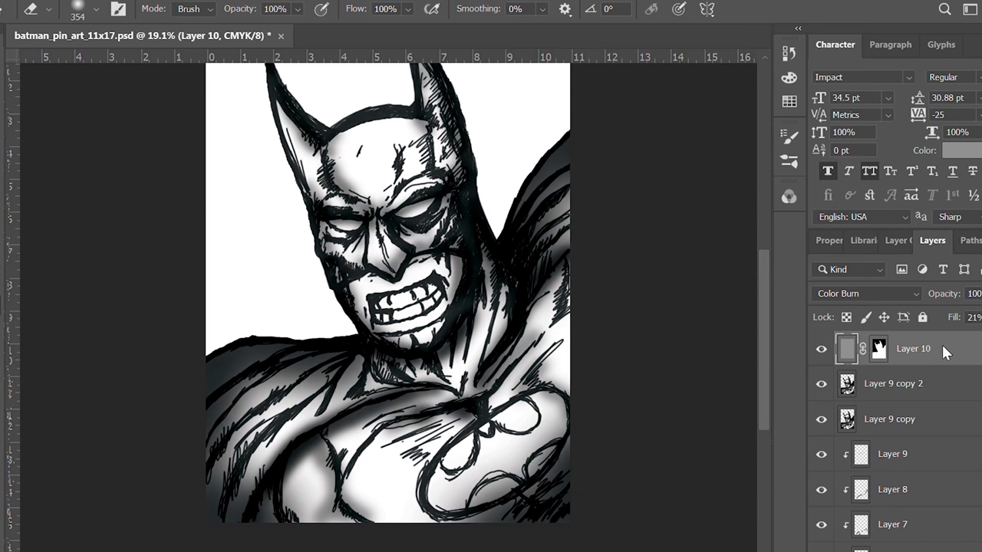
type("25")
scroll(935, 450, "down", 5)
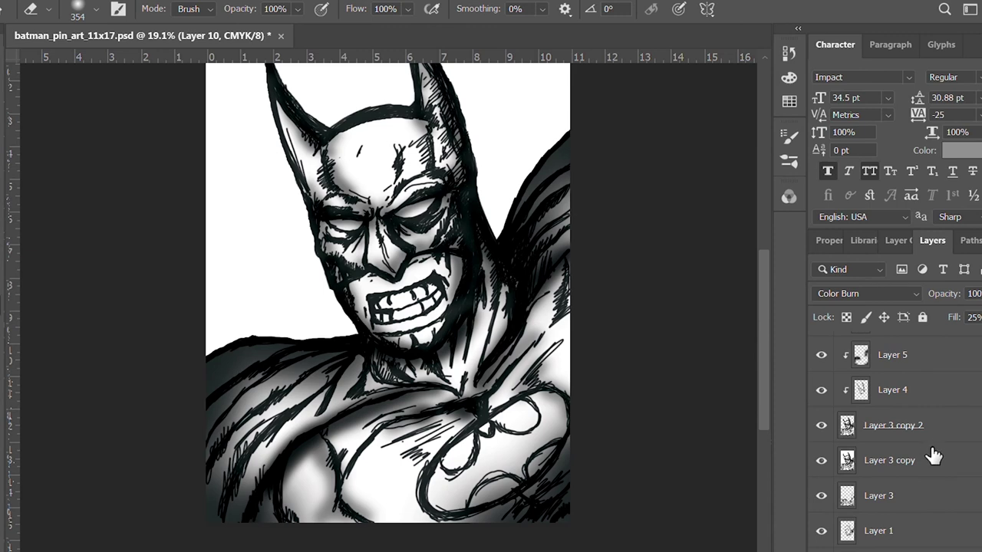
Add a black-filled Layer 11 above Layer 3 copy as the backdrop
left_click(902, 458)
key("ctrl+shift+alt+n")
key("alt+BackSpace")
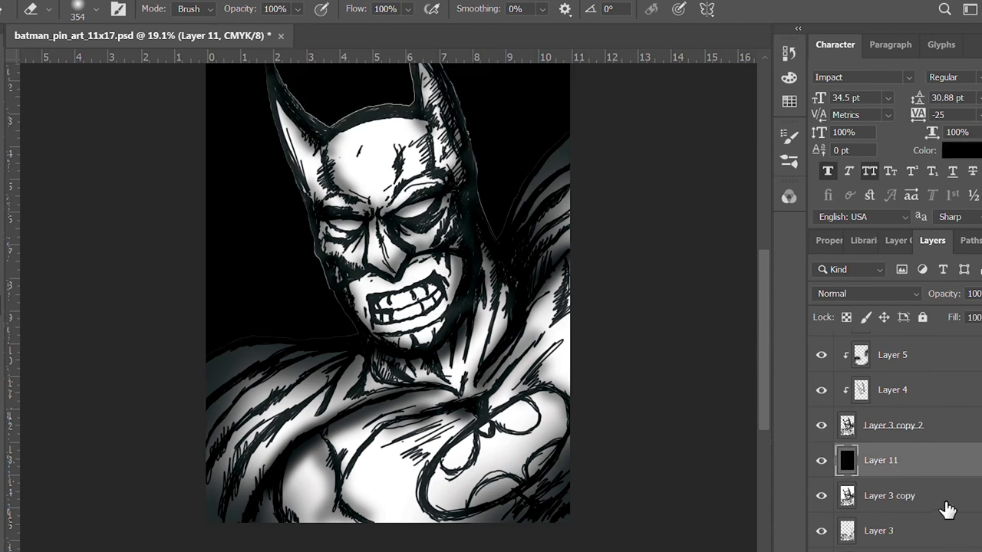
scroll(758, 311, "up", 3)
scroll(759, 314, "down", 2)
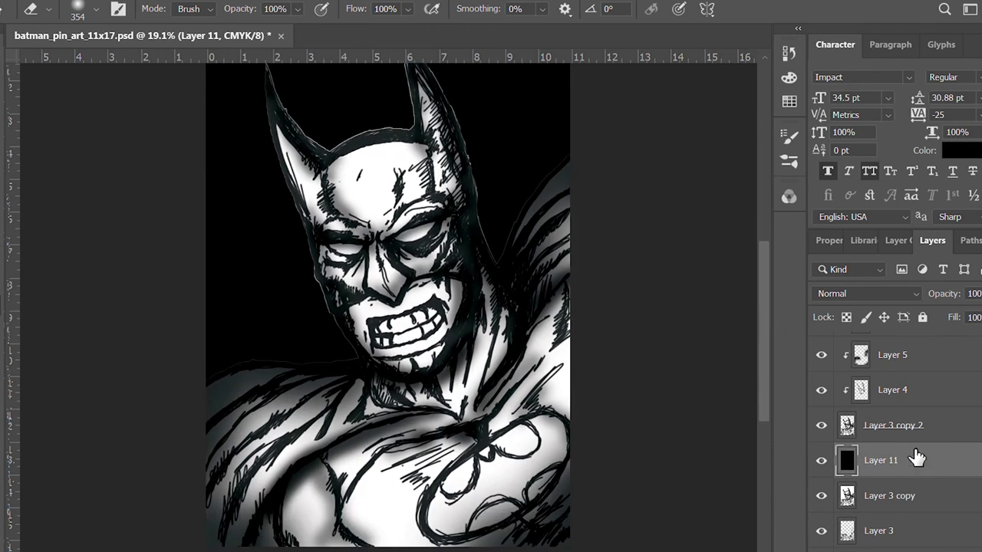
Paint a soft white glow behind Batman's head on a new Layer 12
key("ctrl+shift+alt+n")
key("x")
key("b")
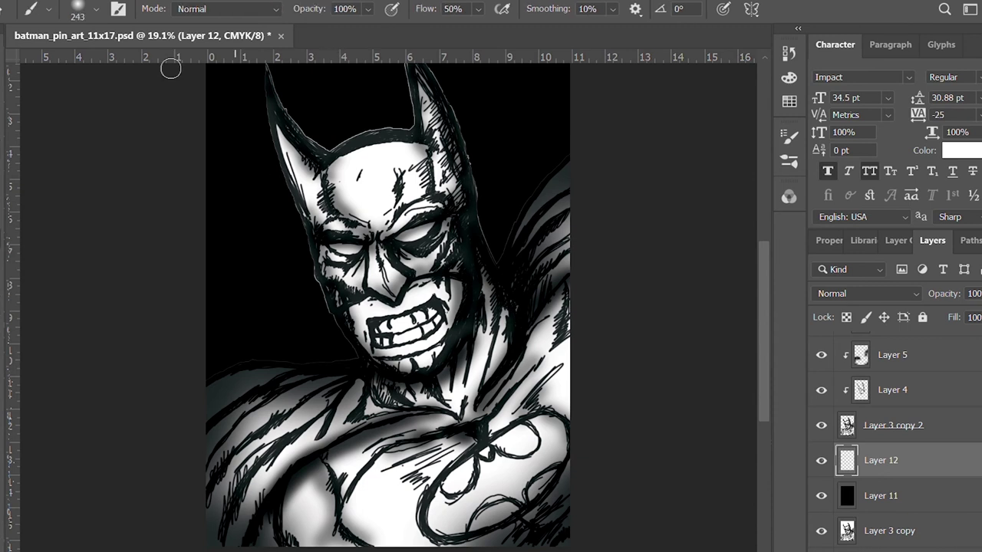
left_click_drag(307, 318, 253, 337)
left_click_drag(410, 264, 537, 187)
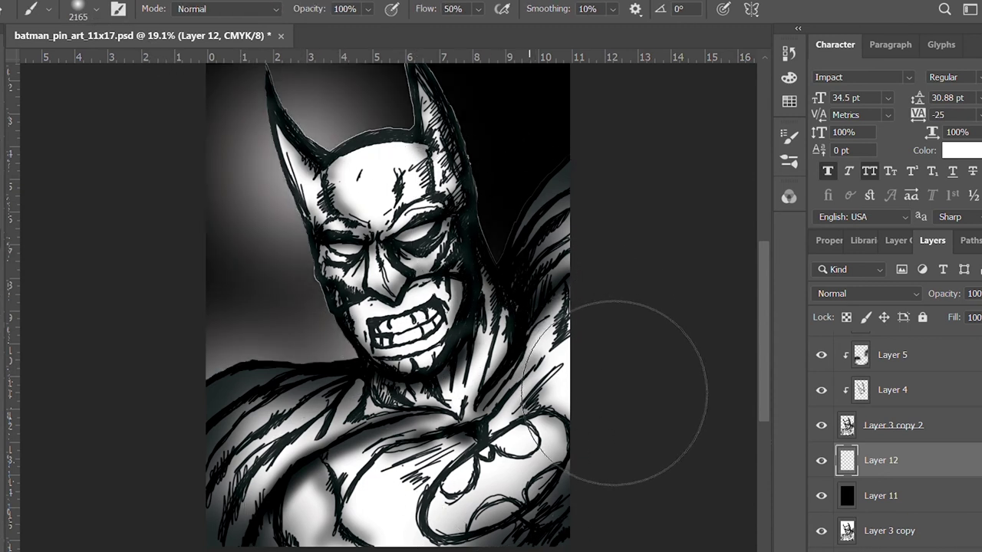
key("ctrl+z")
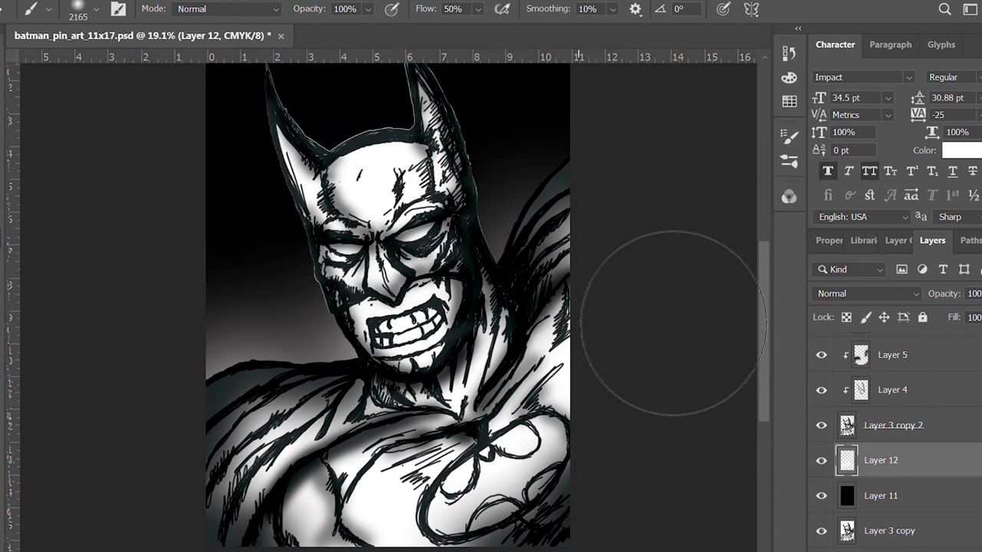
left_click_drag(613, 299, 745, 284)
scroll(757, 310, "up", 1)
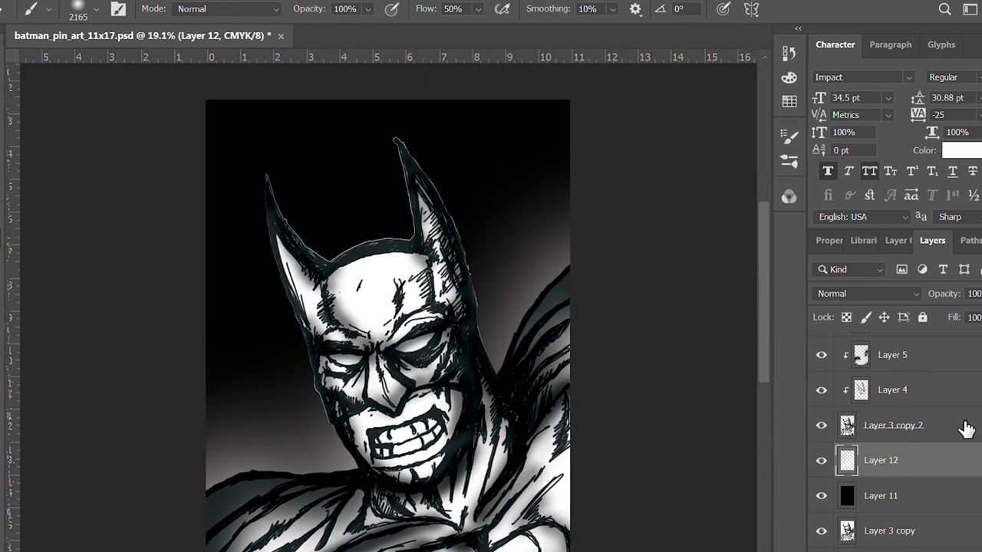
key("ctrl+shift+alt+n")
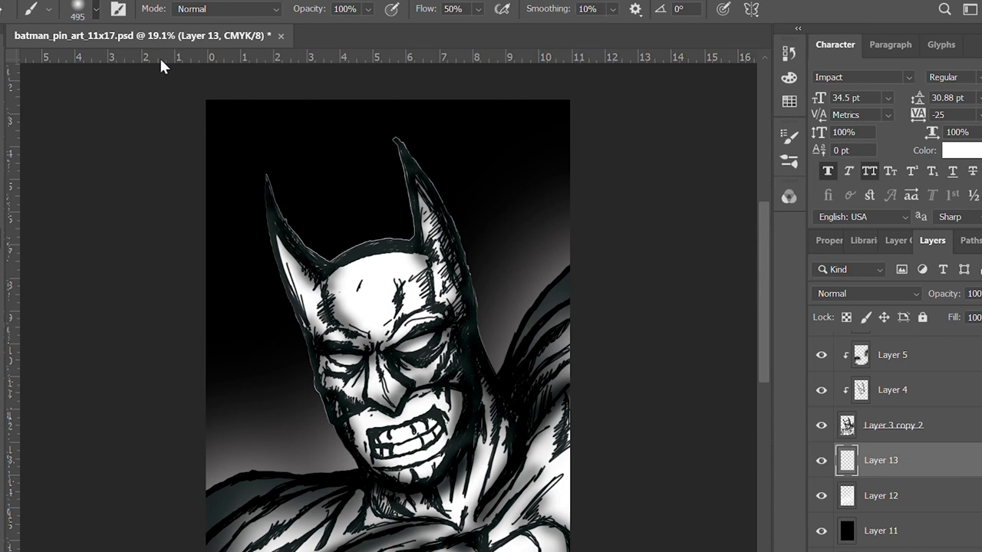
Dab white glows on both ear tips and paint a broad halo around the head and cowl
left_click(272, 183)
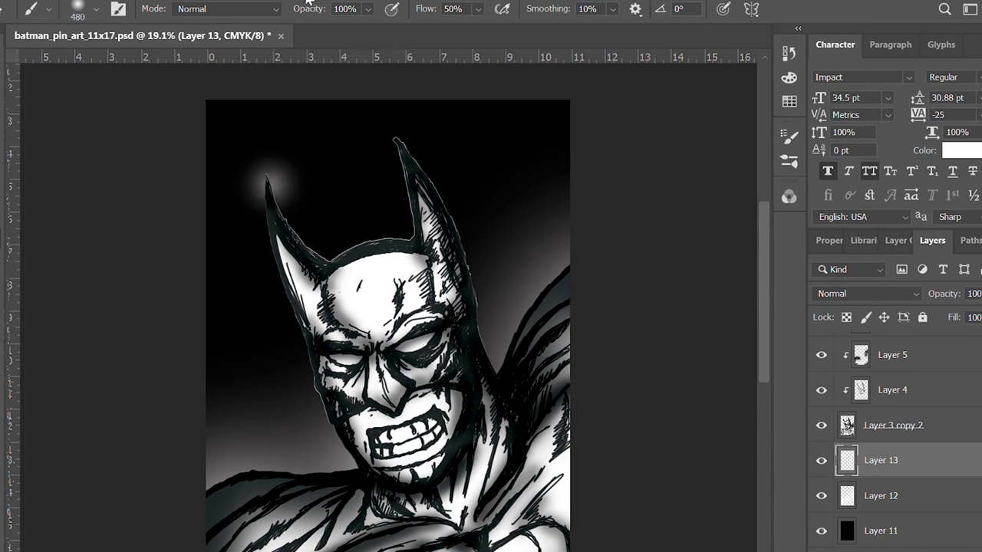
left_click(401, 139)
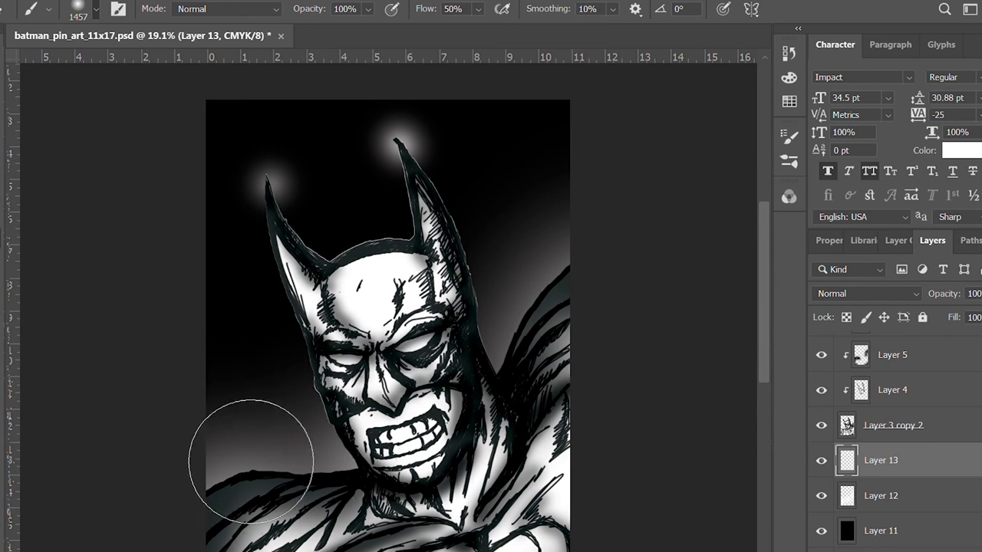
mouse_move(287, 307)
left_mouse_down()
mouse_move(471, 338)
mouse_move(499, 263)
mouse_move(543, 405)
left_mouse_up()
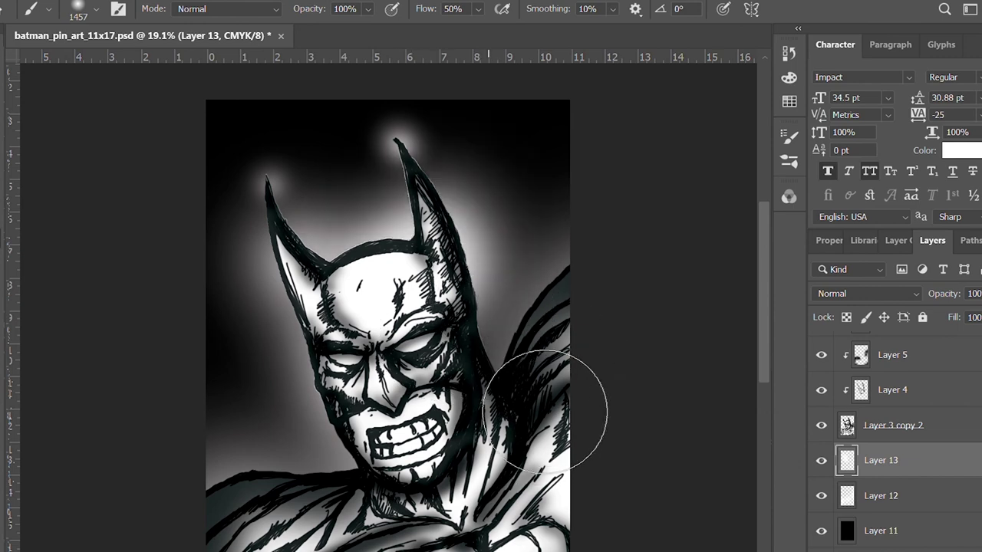
scroll(760, 300, "down", 3)
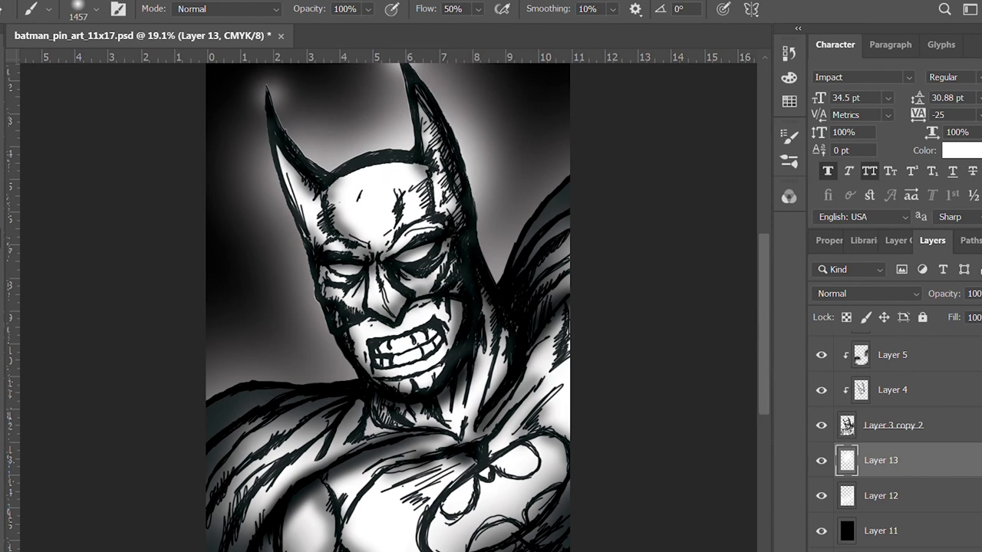
scroll(822, 418, "down", 5)
scroll(825, 361, "up", 1)
left_click(822, 384)
left_click(957, 388)
key("h")
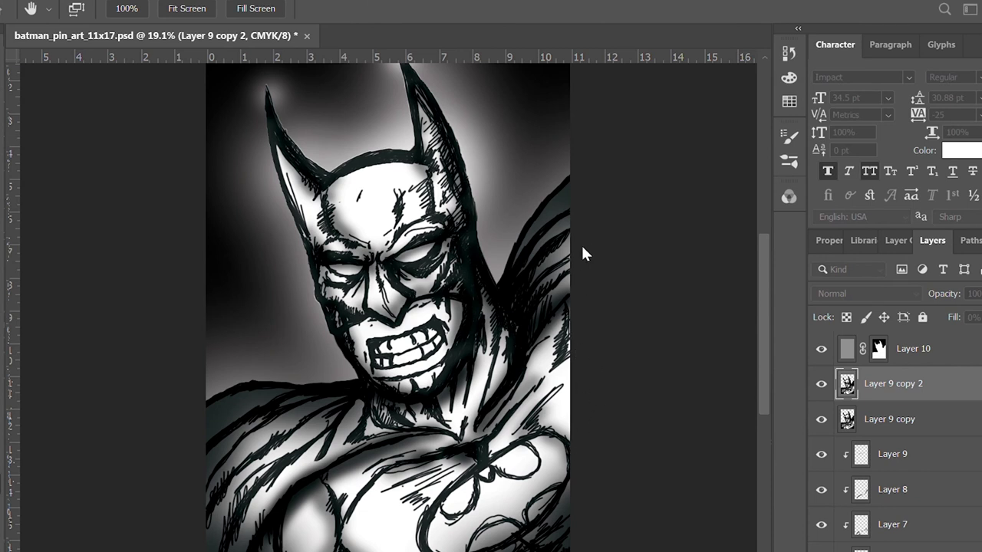
Select the Color Burn layer and zoom out so the whole Batman artwork fits the window
key("i")
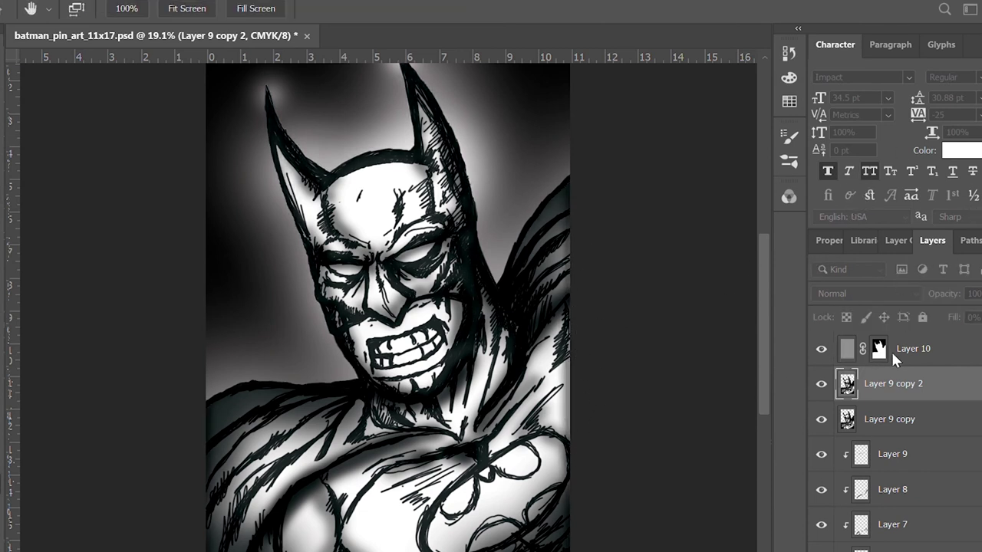
key("b")
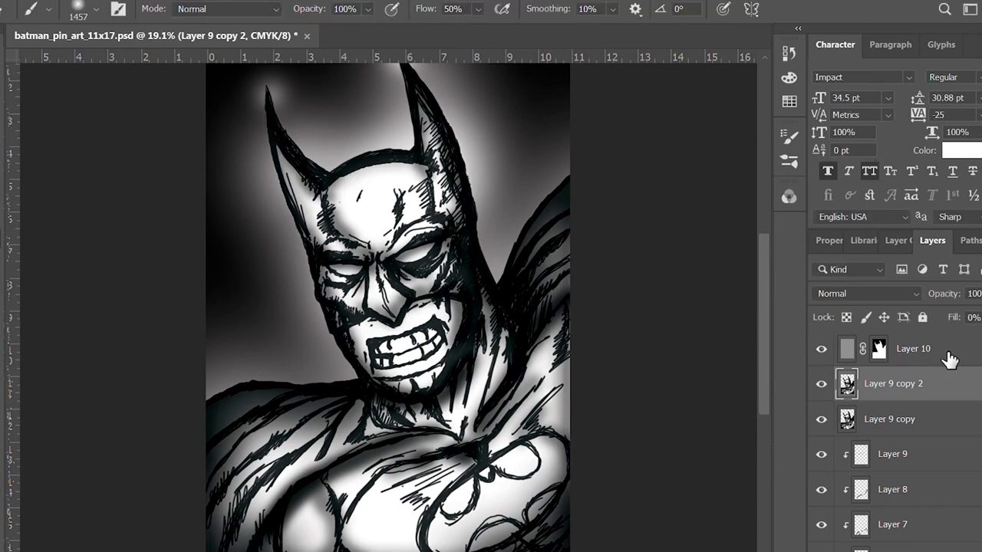
key("alt+bracketright")
key("ctrl+minus")
key("ctrl+minus")
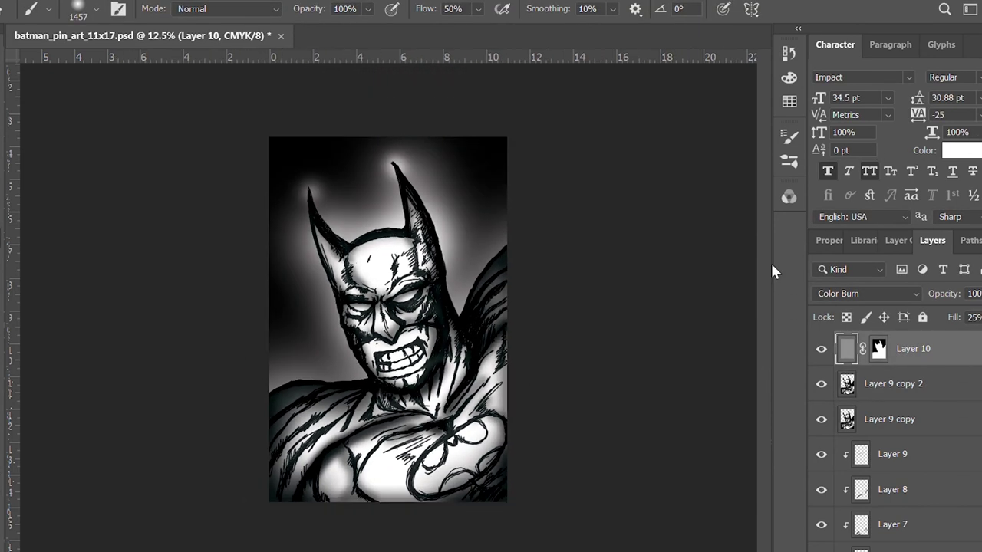
key("ctrl+shift+alt+n")
key("ctrl+z")
Add a Brightness/Contrast adjustment with brightness 24 and contrast 53
key("ctrl+shift+alt+e")
key("Return")
left_click_drag(898, 374, 953, 376)
mouse_move(905, 341)
left_mouse_down()
mouse_move(922, 341)
mouse_move(912, 345)
left_mouse_up()
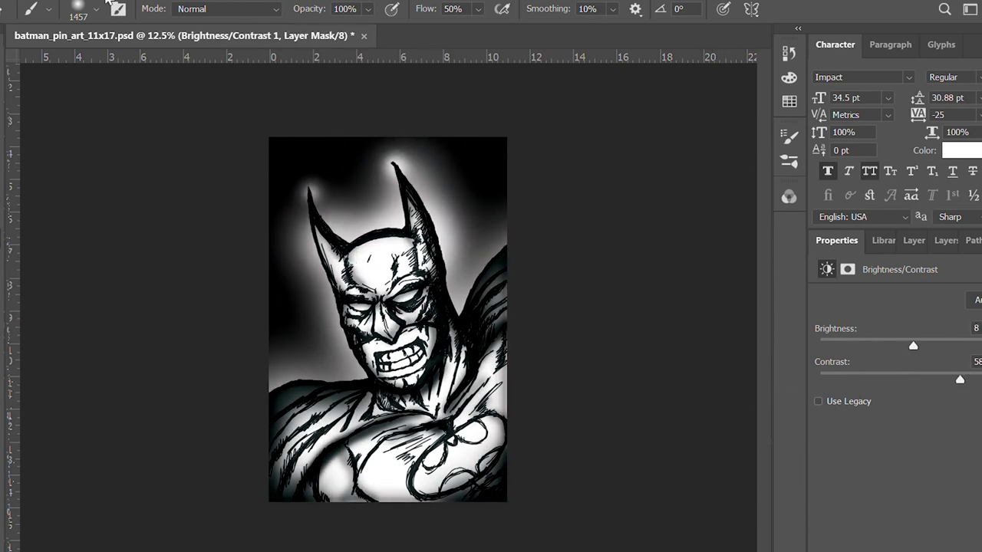
In a Color Balance layer, shift the midtones and highlights toward cyan and blue
mouse_move(886, 338)
left_mouse_down()
mouse_move(845, 334)
mouse_move(857, 338)
left_mouse_up()
left_click_drag(886, 392, 920, 392)
left_click(880, 297)
key("Down")
left_click_drag(885, 337, 861, 338)
left_click_drag(886, 391, 905, 392)
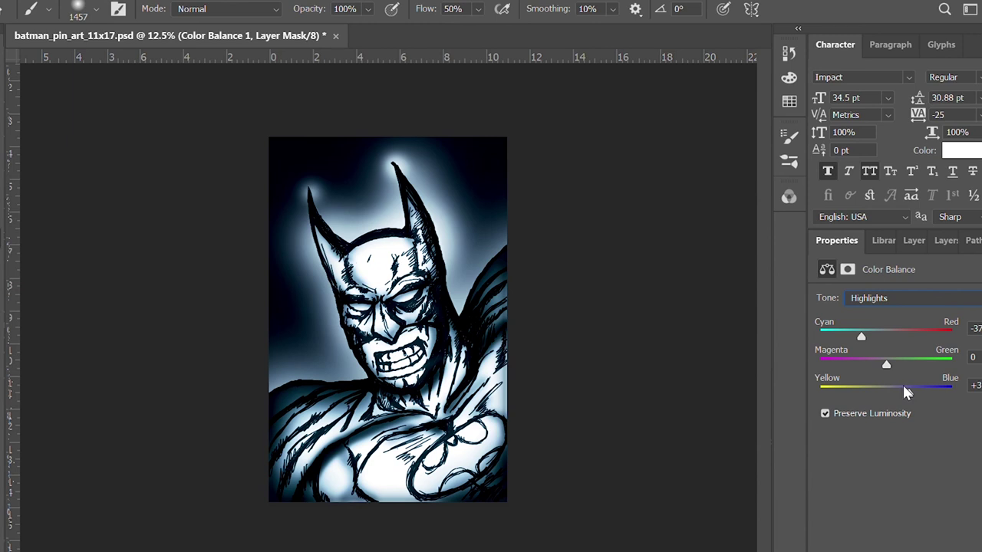
Shift the Color Balance shadows toward cyan and blue, then save the document
left_click(871, 297)
key("Up")
key("Up")
left_click_drag(885, 336, 913, 336)
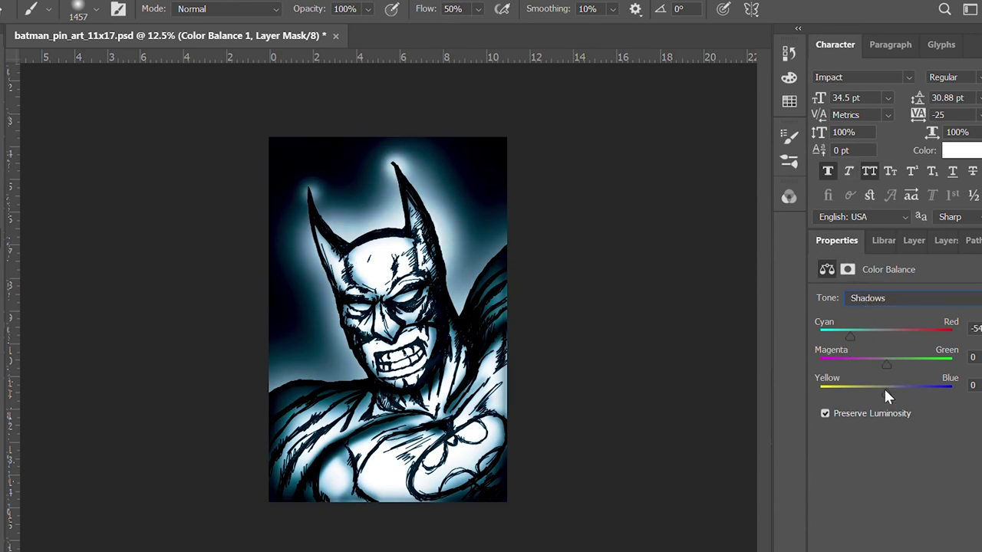
left_click_drag(886, 392, 916, 390)
left_click(913, 240)
key("ctrl+s")
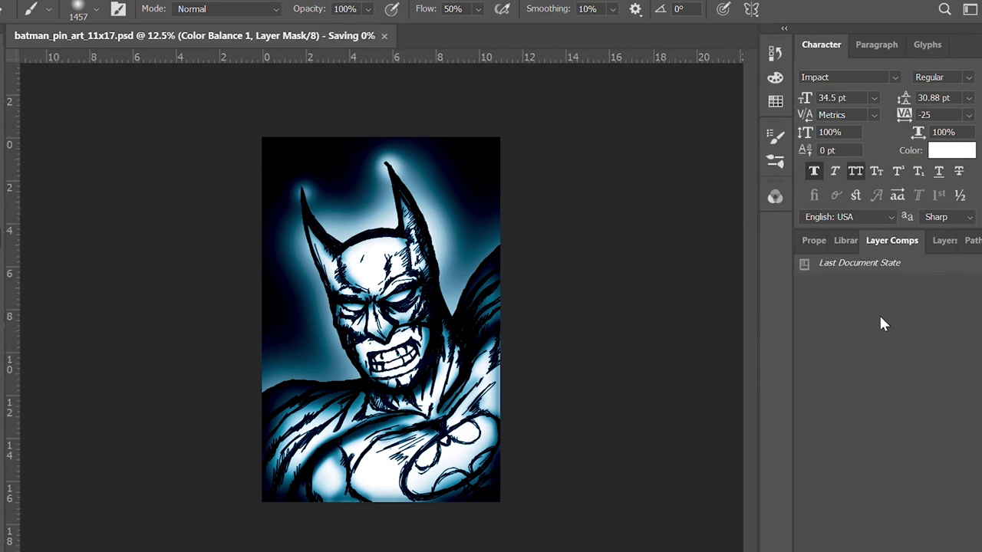
Return to the Layers list, zoom in on Batman's face, and select Color Balance 1
left_click(939, 240)
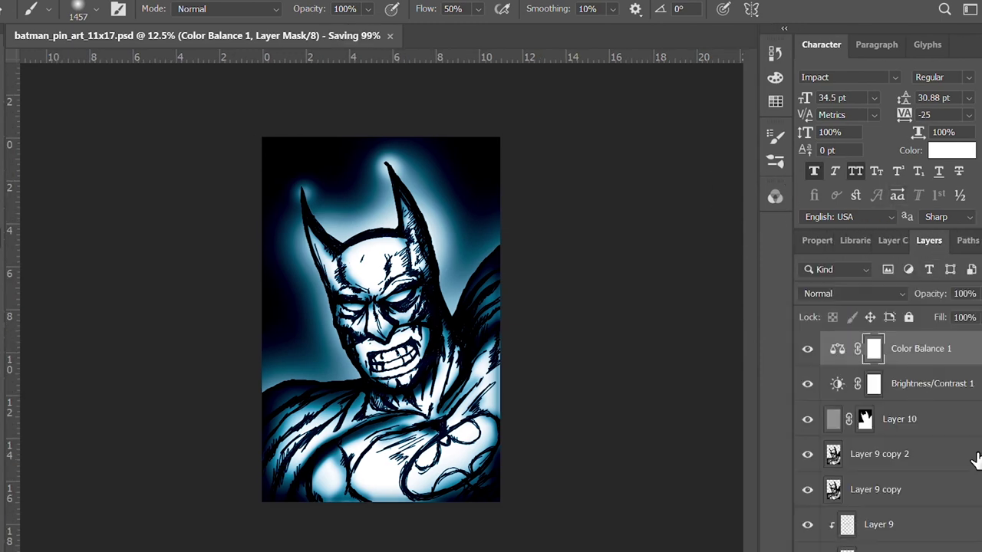
scroll(882, 445, "down", 5)
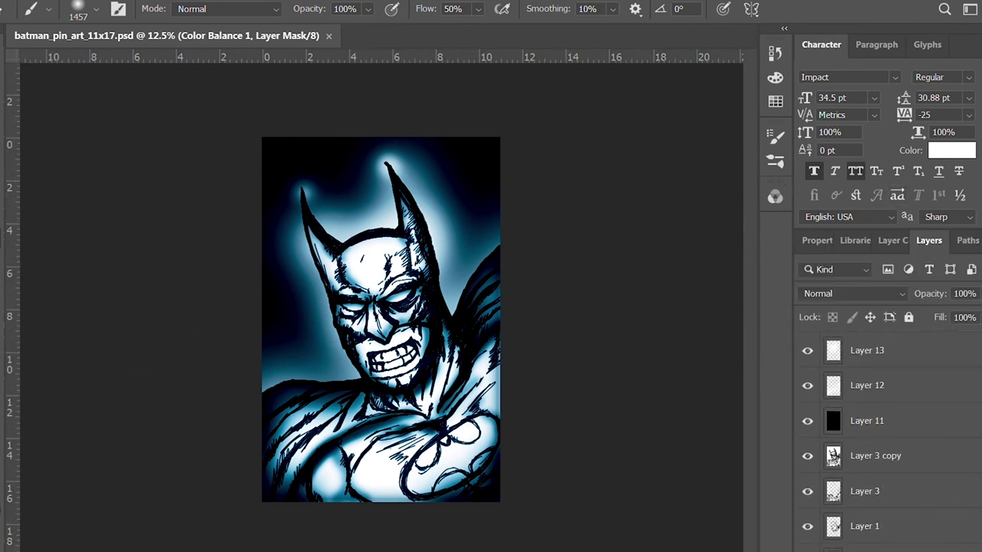
key("z")
left_click(287, 353)
scroll(882, 422, "up", 3)
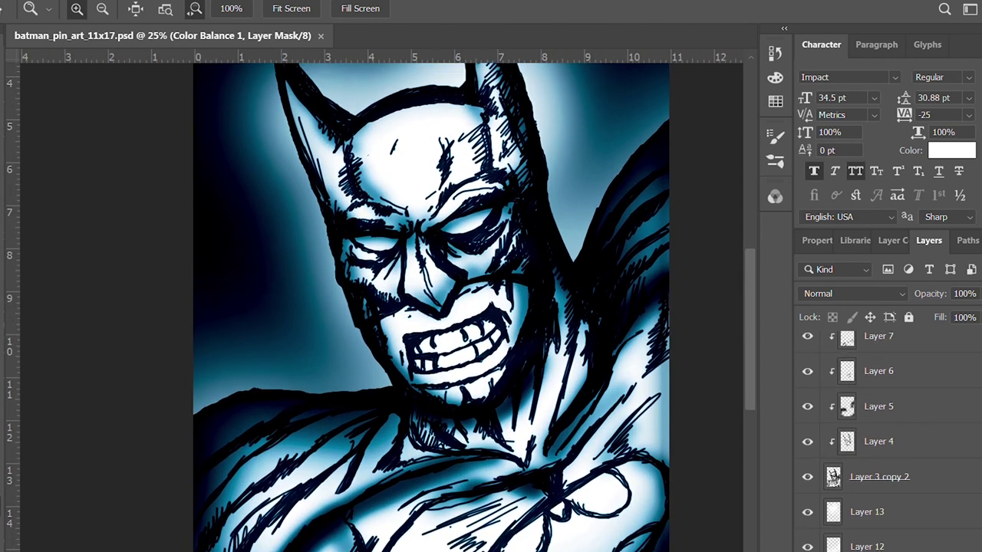
left_click(920, 349)
scroll(882, 422, "up", 3)
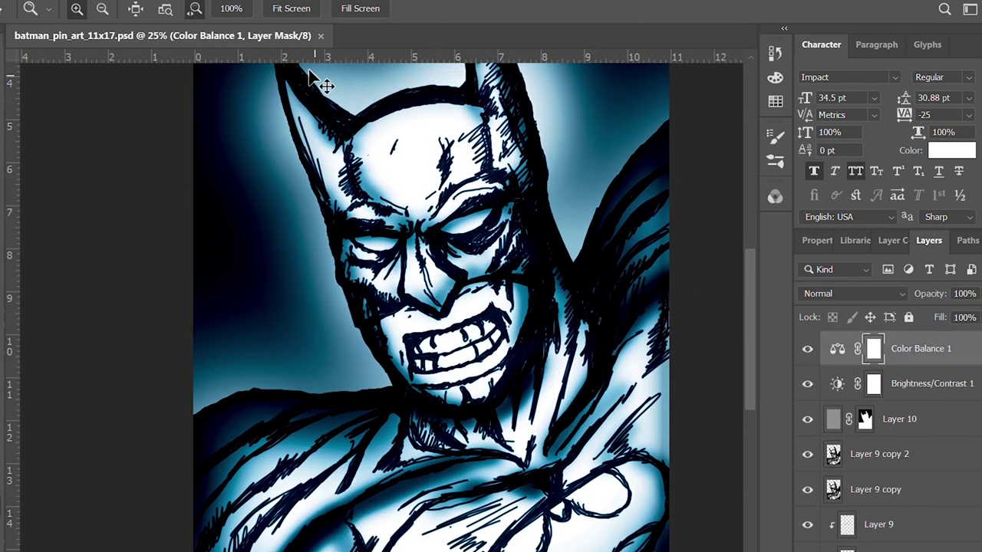
left_click(325, 83, "alt")
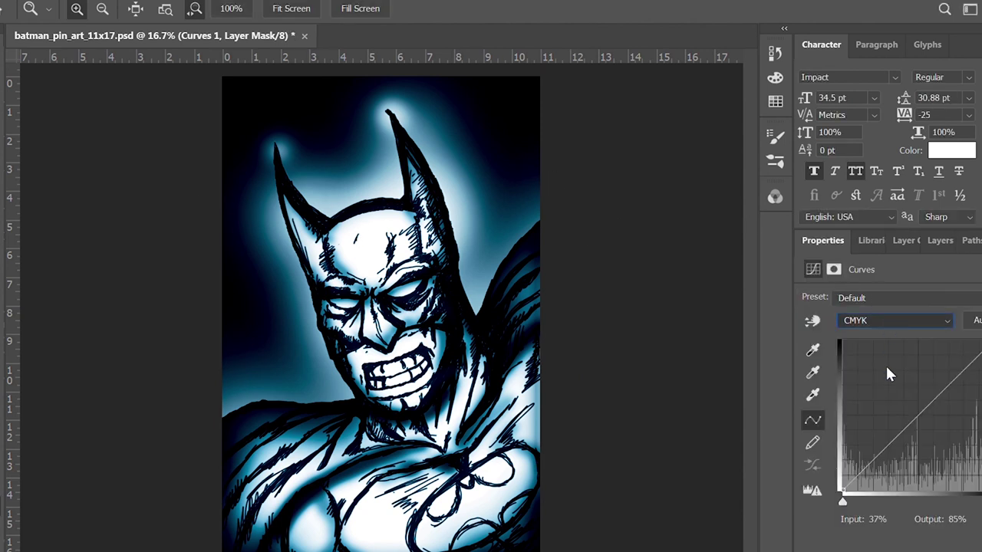
Add a Curves adjustment with its top point lifted to brighten, then save
key("alt+6")
left_click_drag(976, 346, 974, 343)
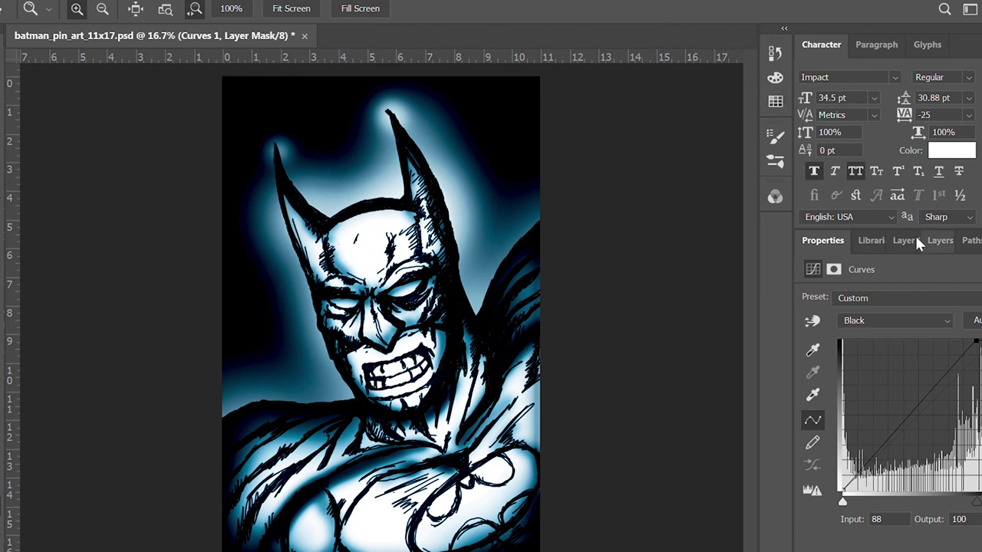
key("ctrl+s")
Set the Levels adjustment to black input 21 and midtones 1.35
left_click_drag(828, 422, 846, 421)
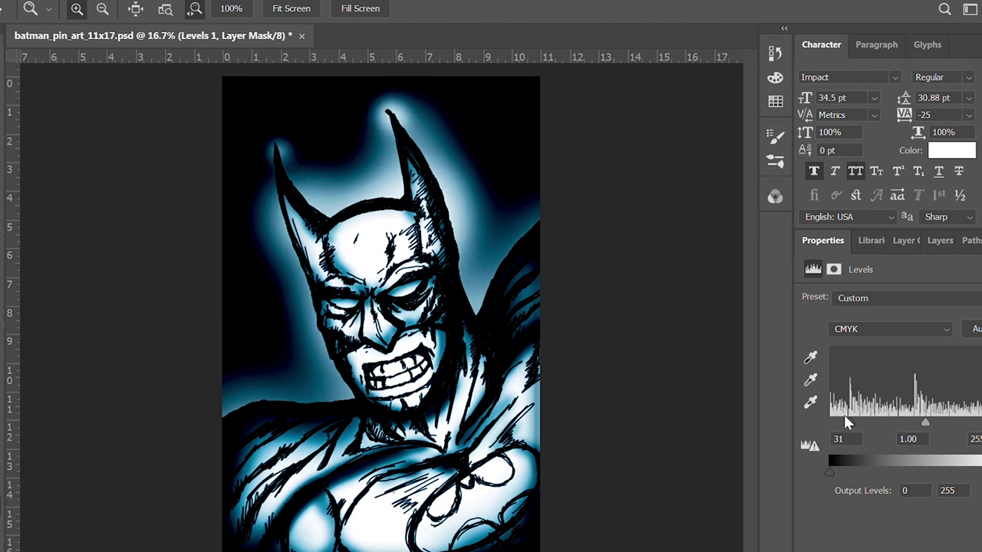
left_click_drag(922, 420, 840, 427)
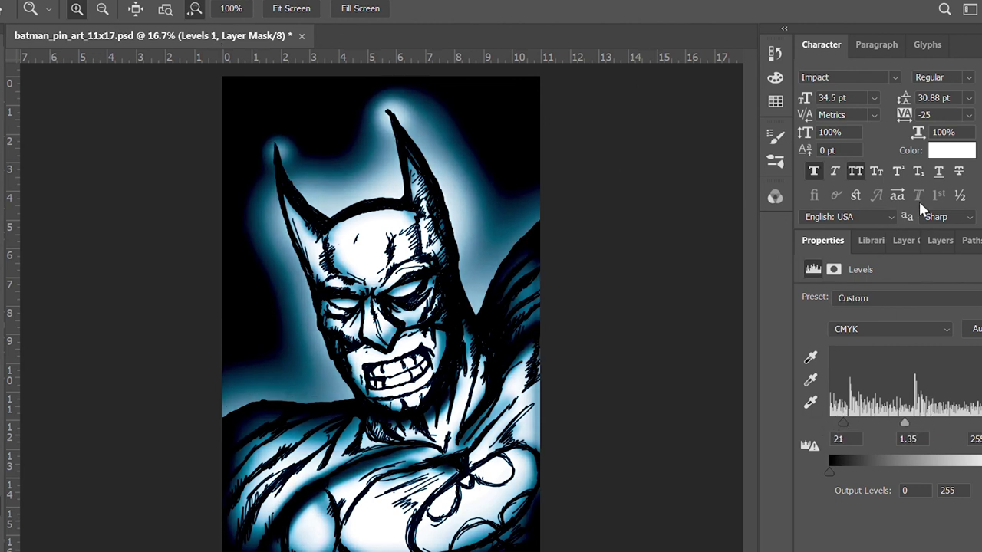
left_click(940, 240)
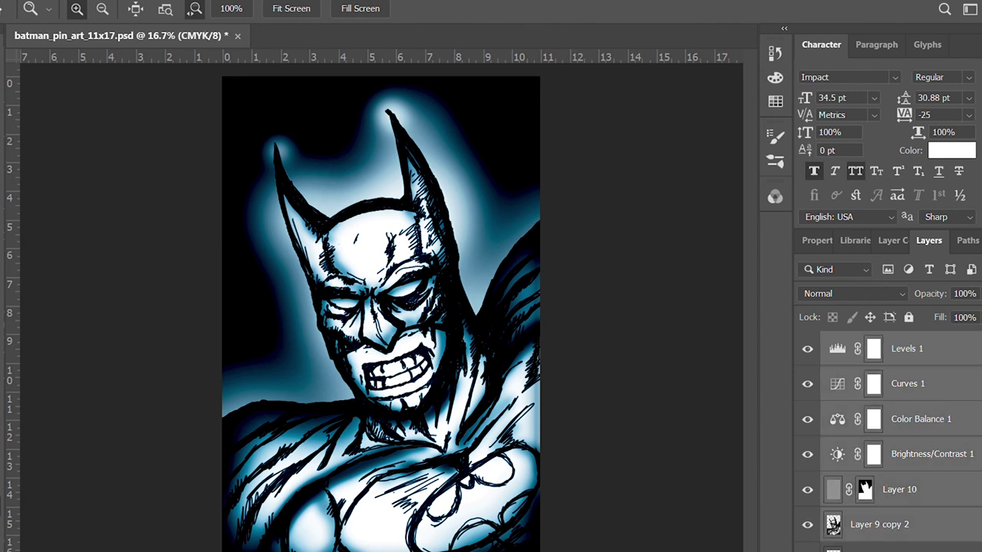
Stamp all visible layers into one merged layer and duplicate it
scroll(929, 376, "down", 5)
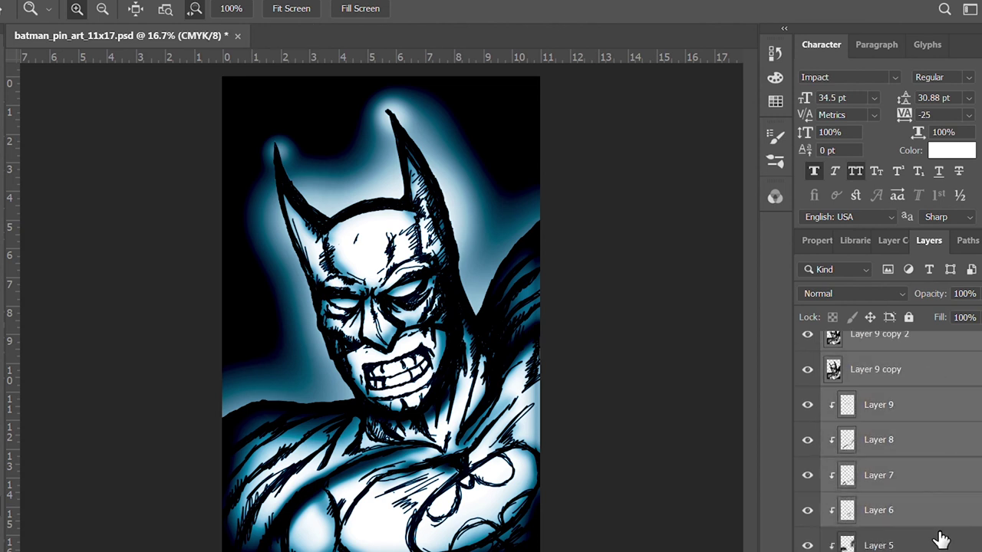
scroll(940, 539, "down", 5)
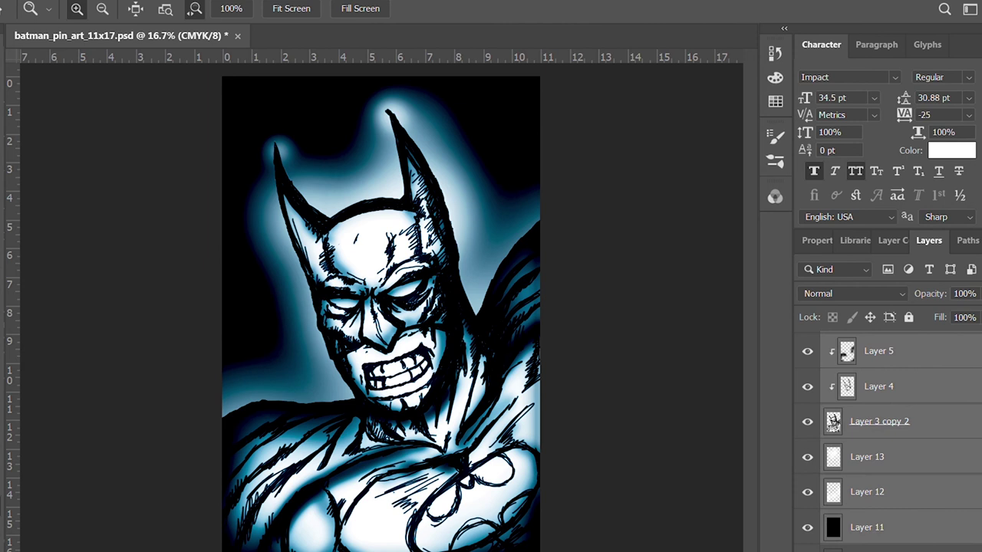
scroll(890, 441, "down", 5)
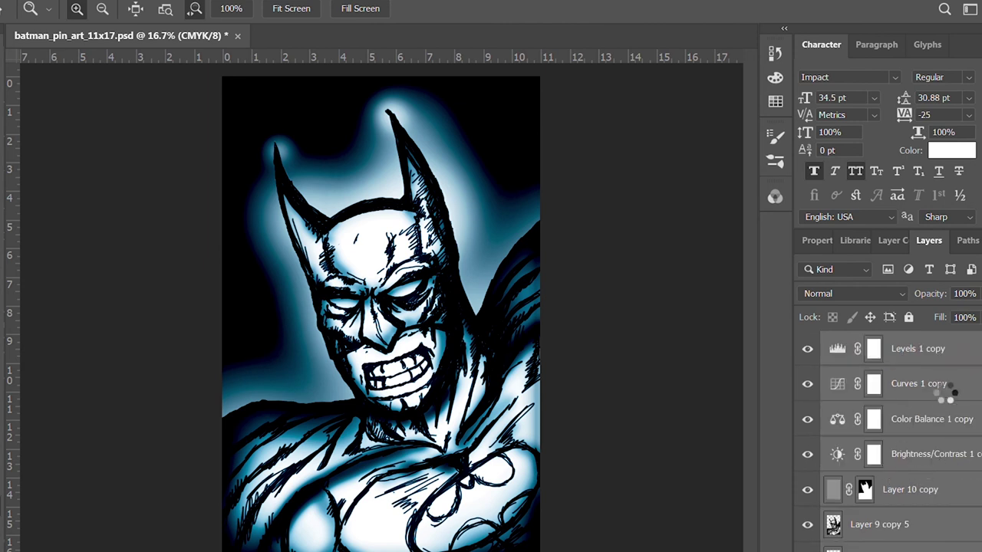
key("ctrl+e")
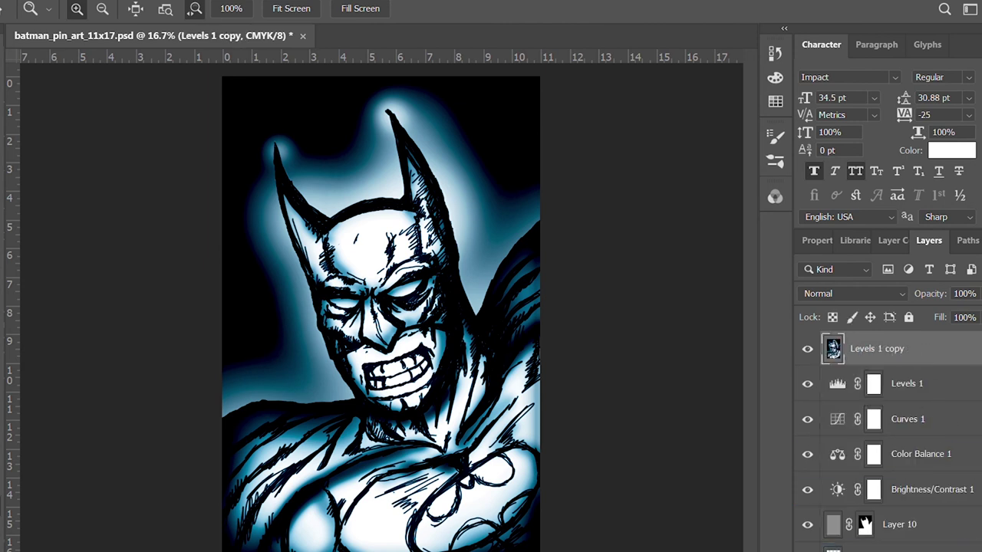
key("ctrl+j")
key("ctrl+s")
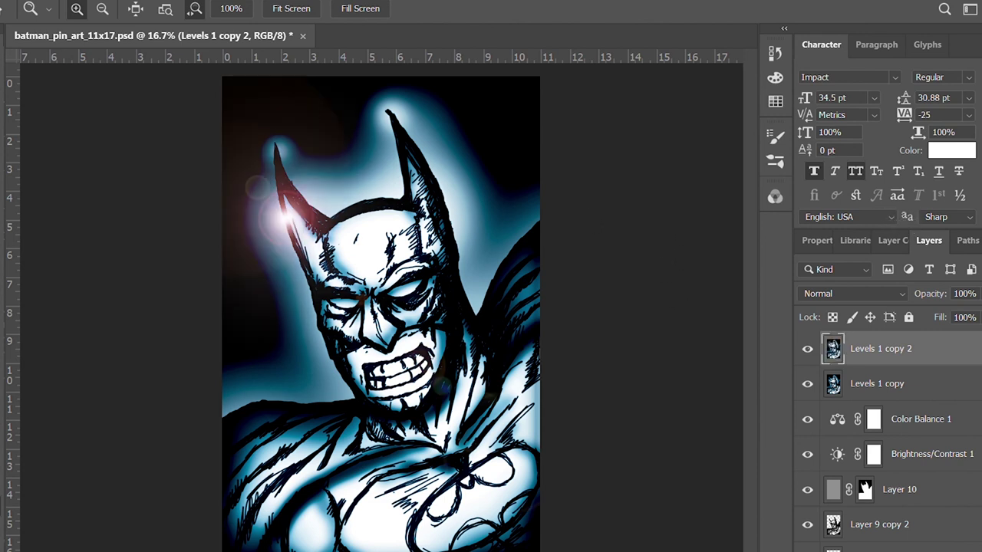
Compare and undo the left-ear flare variants, then place the lens flare on the right ear tip
key("ctrl+z")
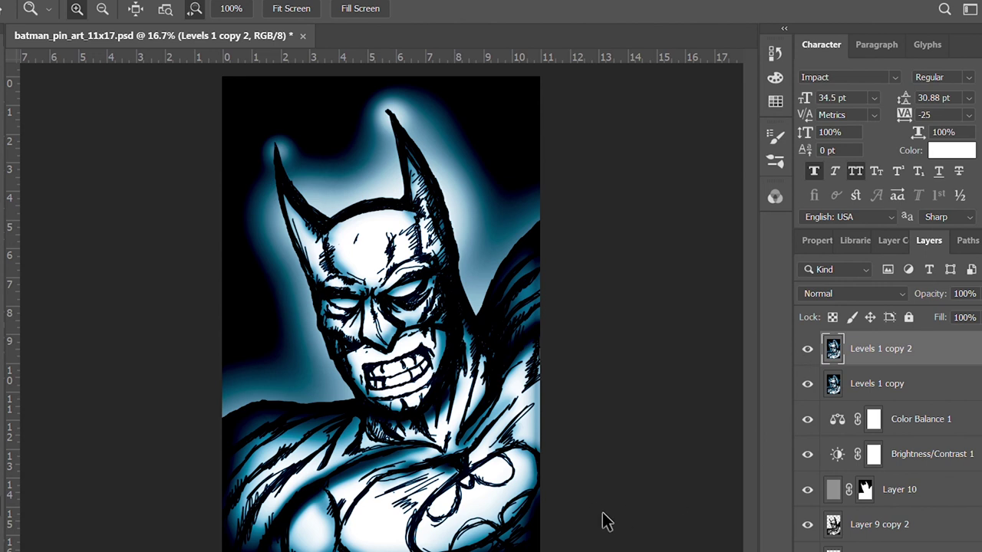
key("ctrl+shift+z")
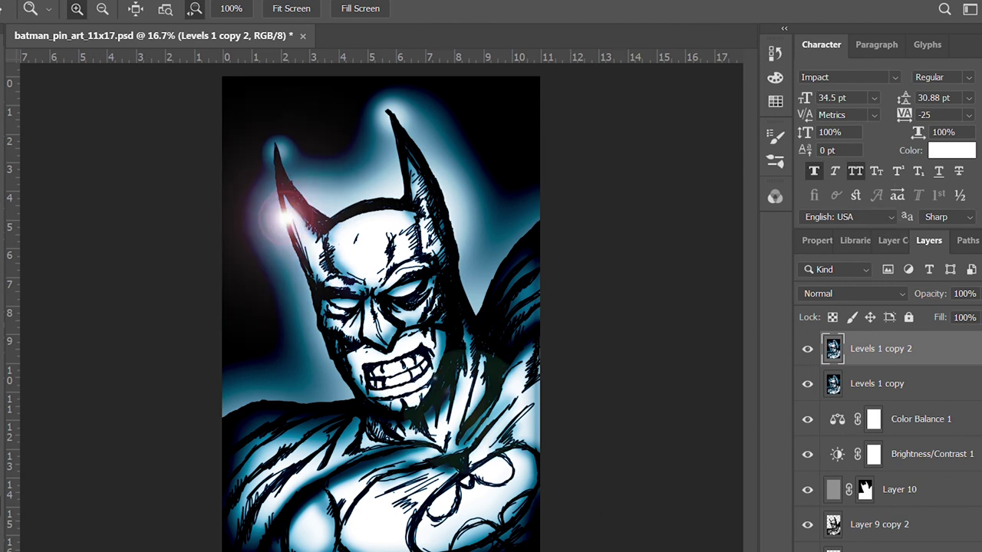
key("h")
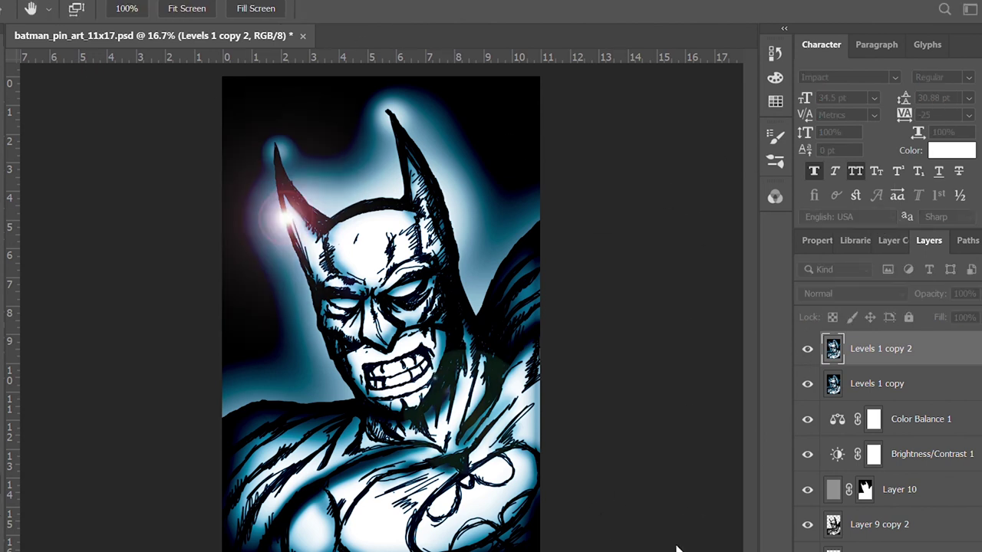
key("ctrl+z")
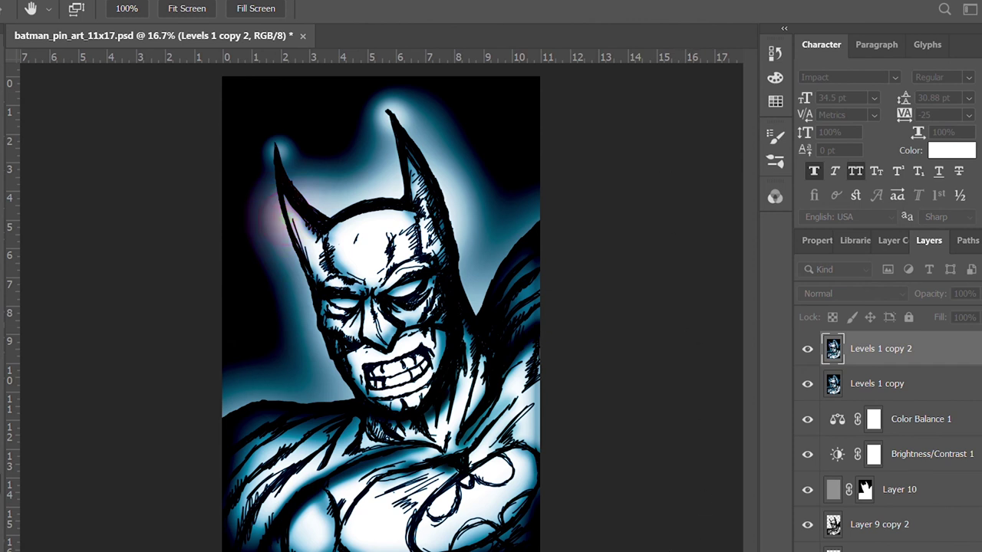
key("ctrl+z")
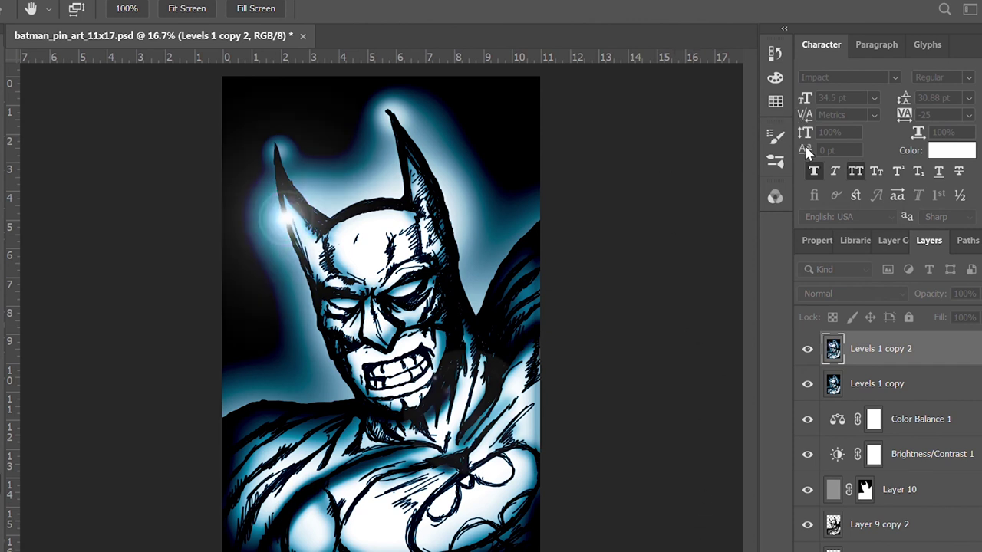
key("ctrl+z")
key("z")
key("ctrl+z")
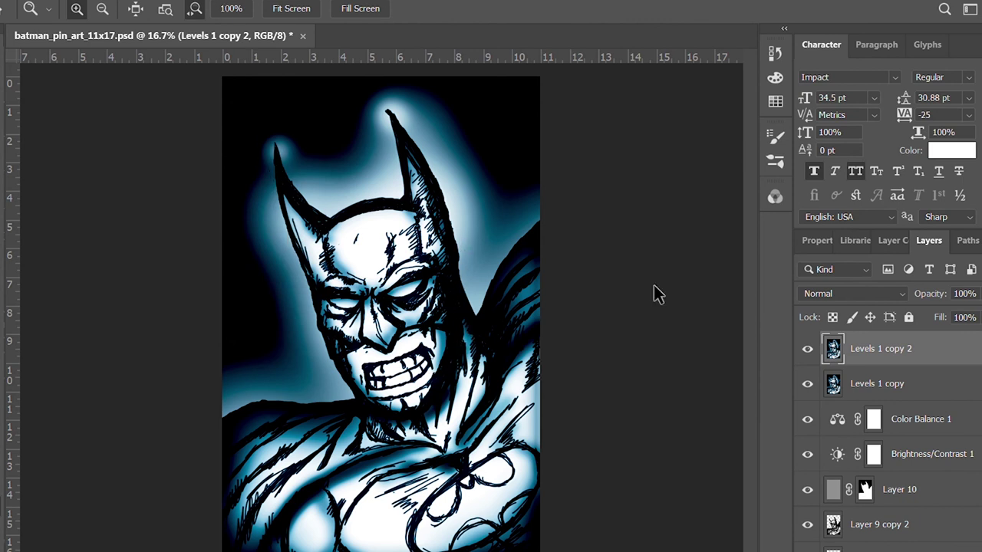
key("ctrl+shift+z")
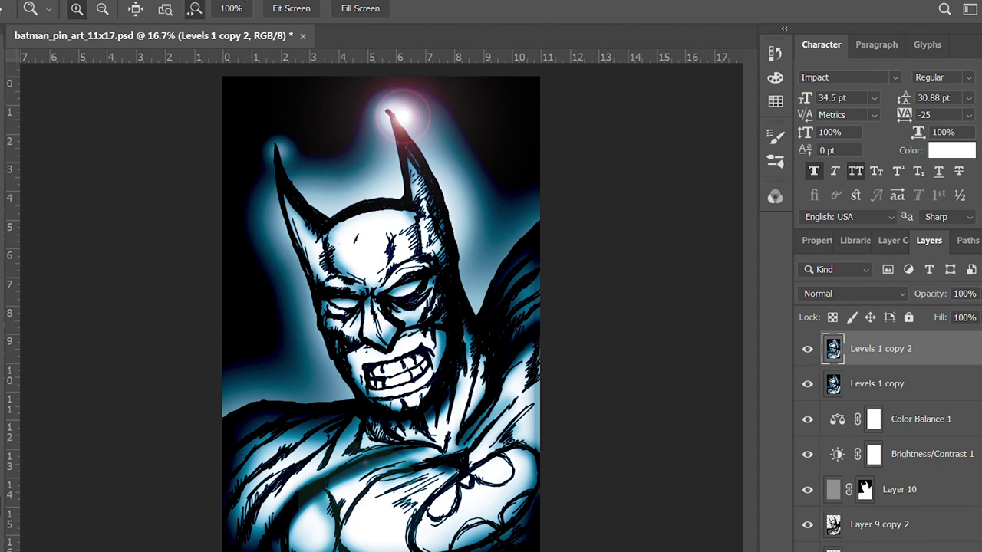
key("h")
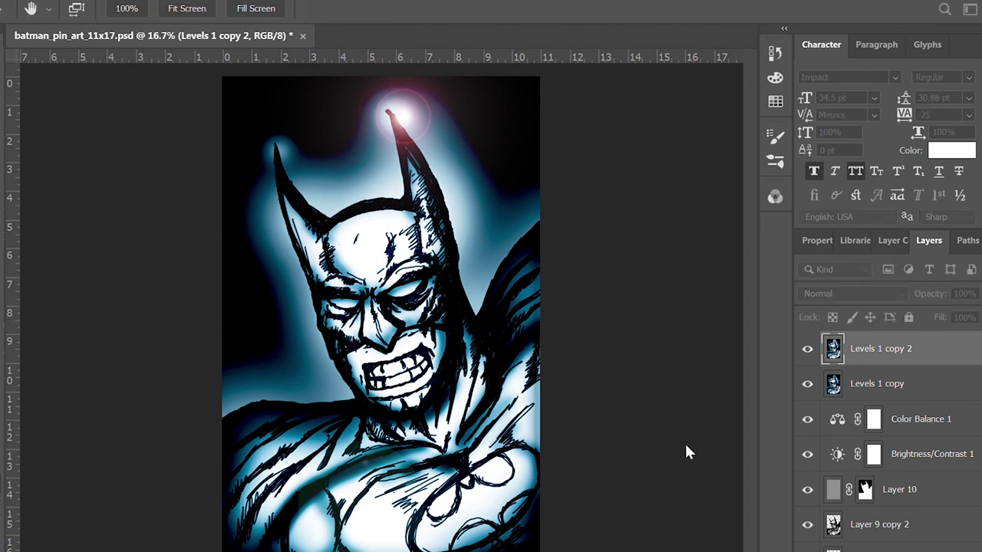
key("z")
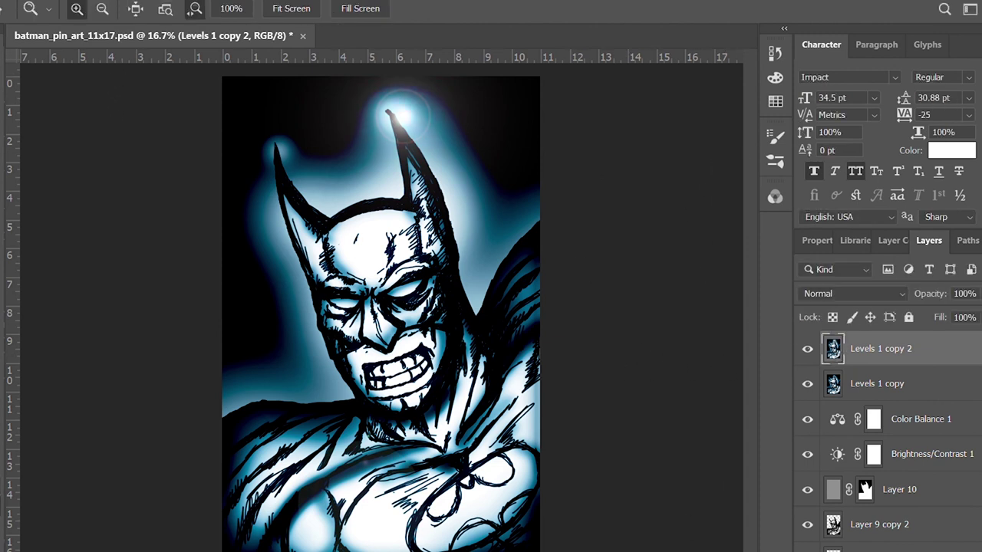